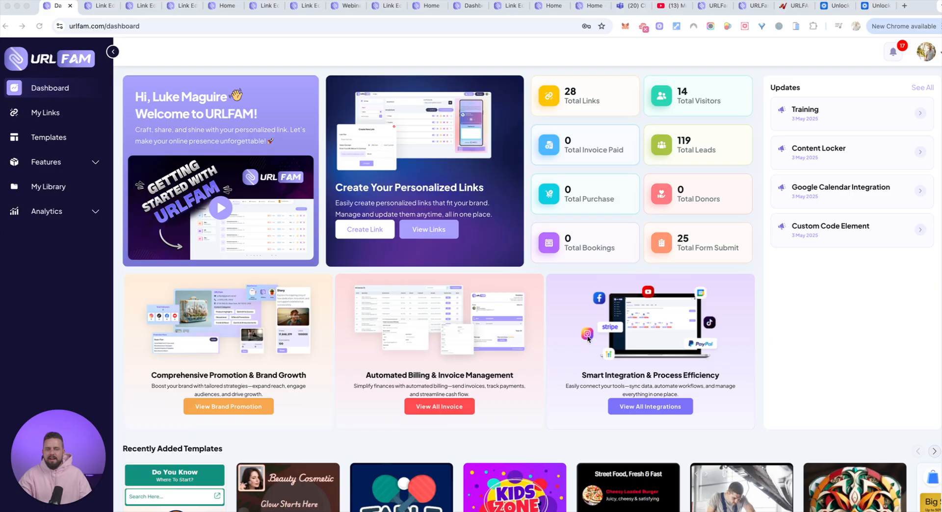
# Review the dashboard's recently added templates and top links, plus the entries listed under Features and Analytics
pyautogui.scroll(-5, 491, 339)
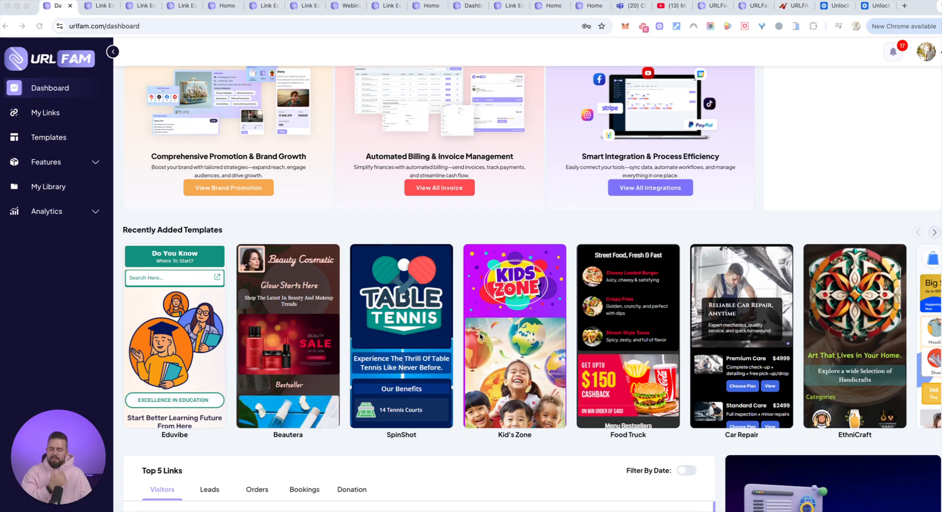
pyautogui.scroll(-3, 505, 331)
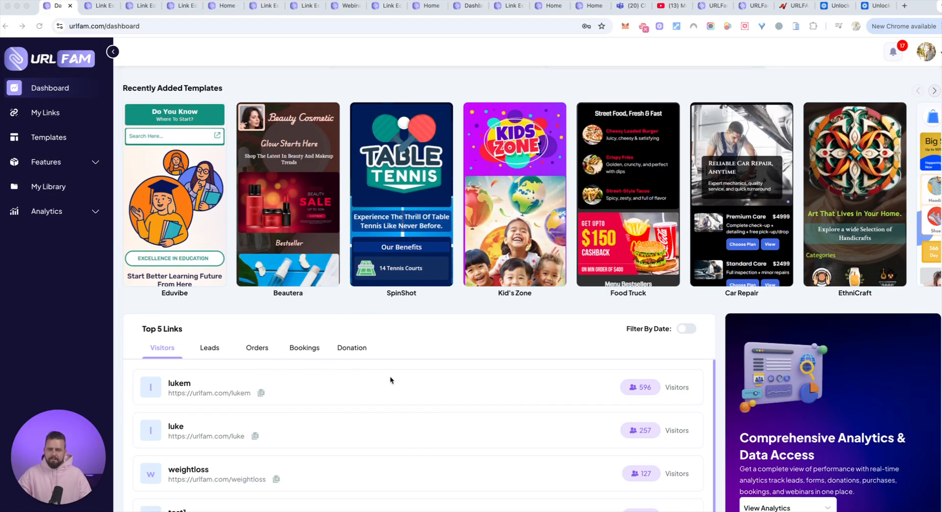
pyautogui.scroll(2, 390, 377)
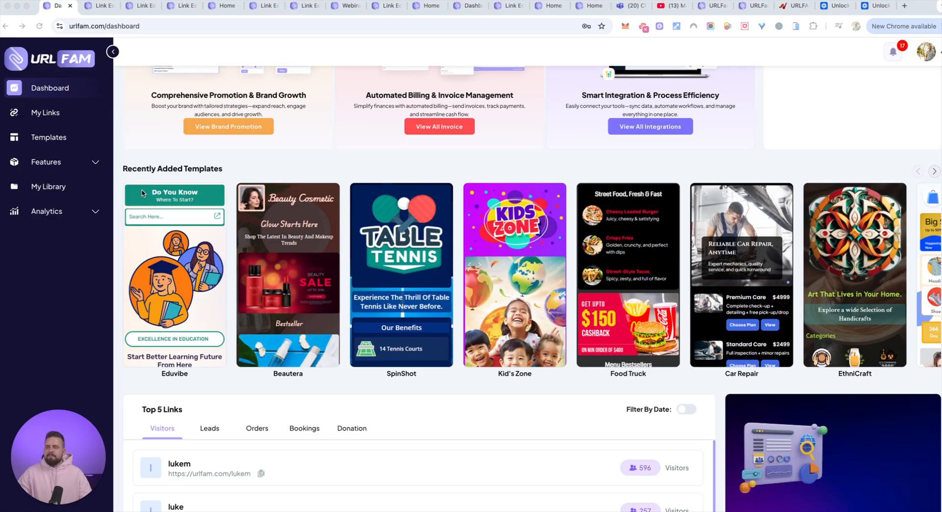
pyautogui.scroll(-1, 230, 174)
pyautogui.scroll(3, 206, 175)
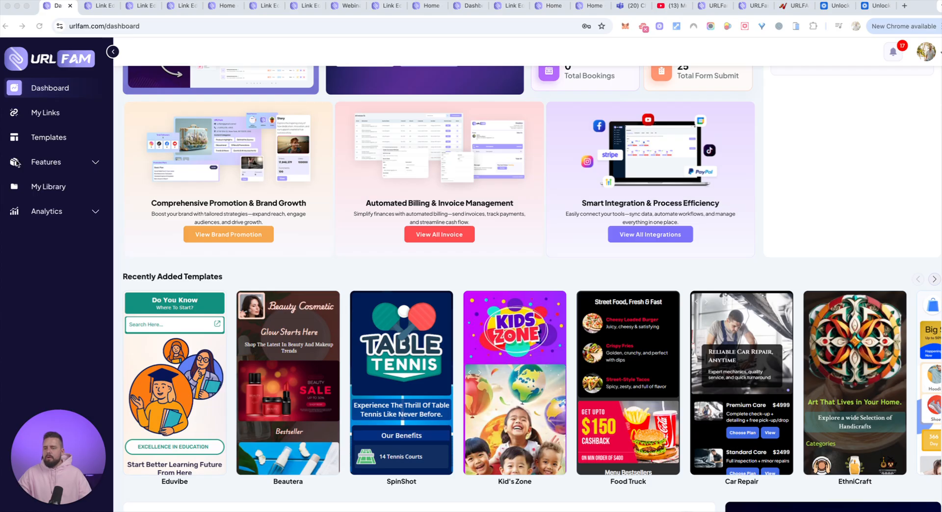
pyautogui.click(58, 165)
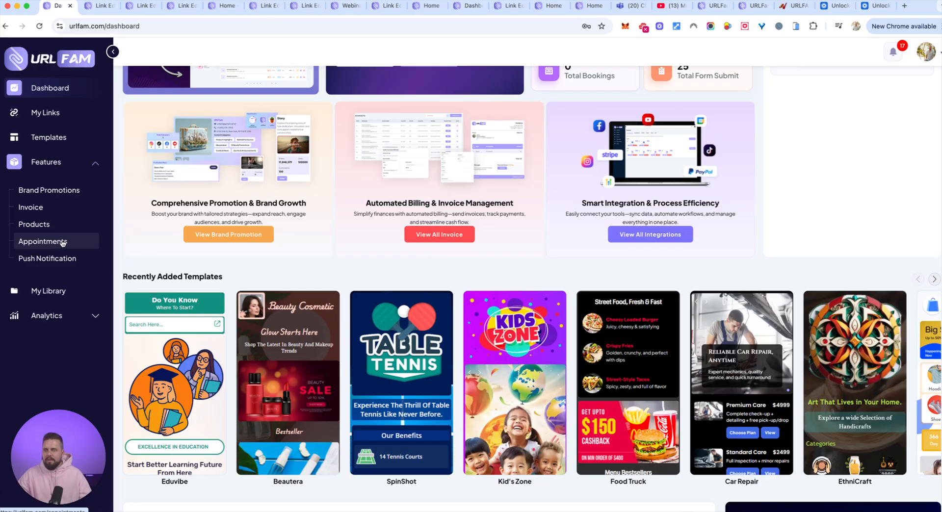
pyautogui.click(71, 317)
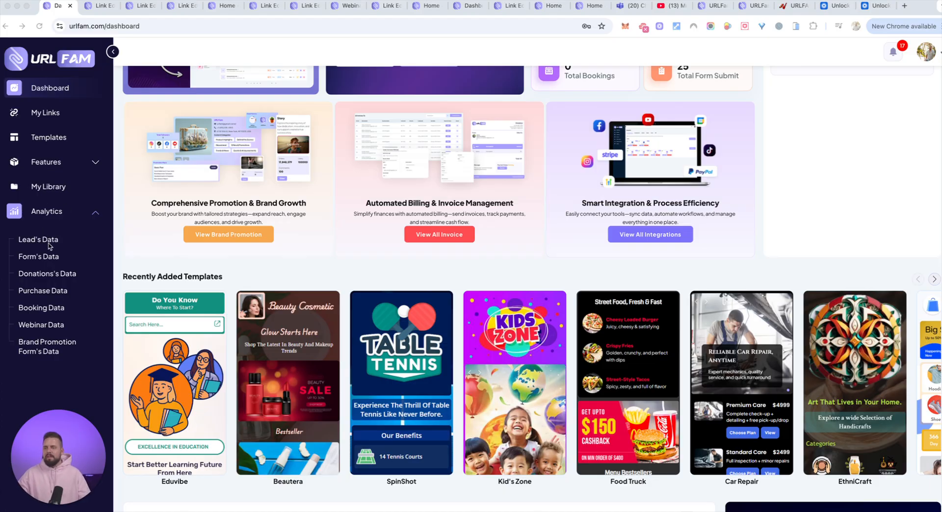
# Browse the Templates gallery to examine the ready-made page designs for different businesses and professions
pyautogui.click(48, 140)
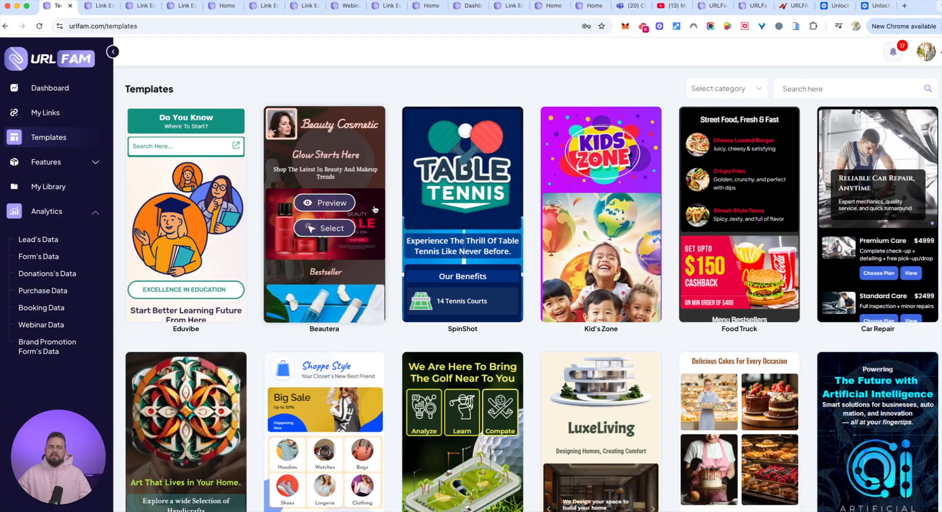
pyautogui.moveTo(493, 238)
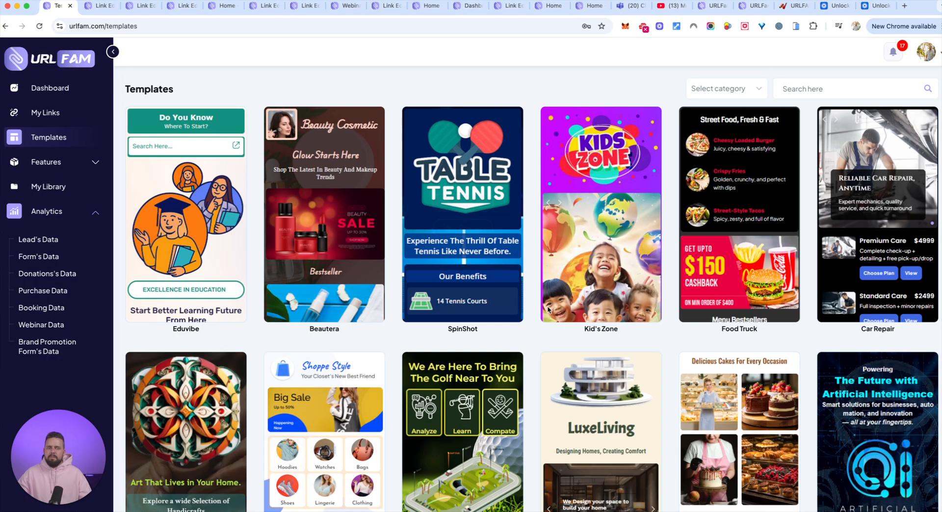
pyautogui.moveTo(643, 296)
pyautogui.moveTo(772, 167)
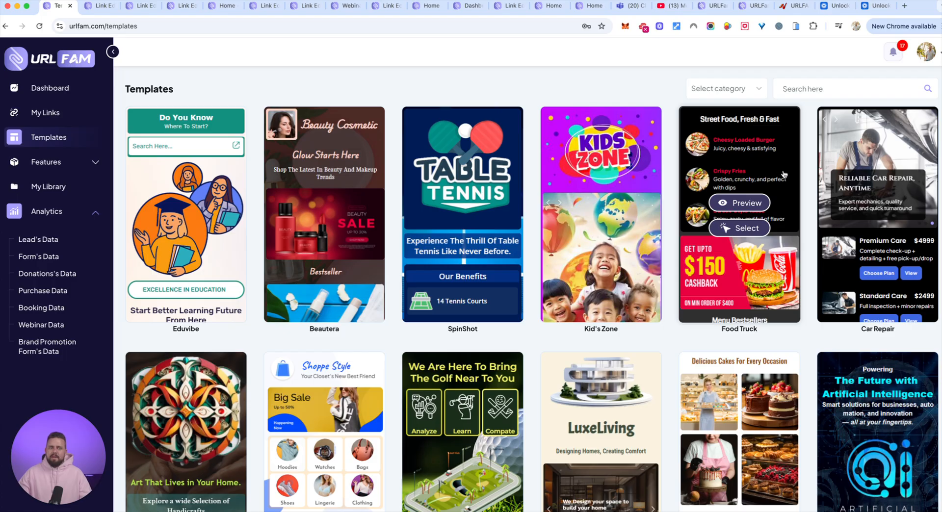
pyautogui.scroll(-10, 689, 257)
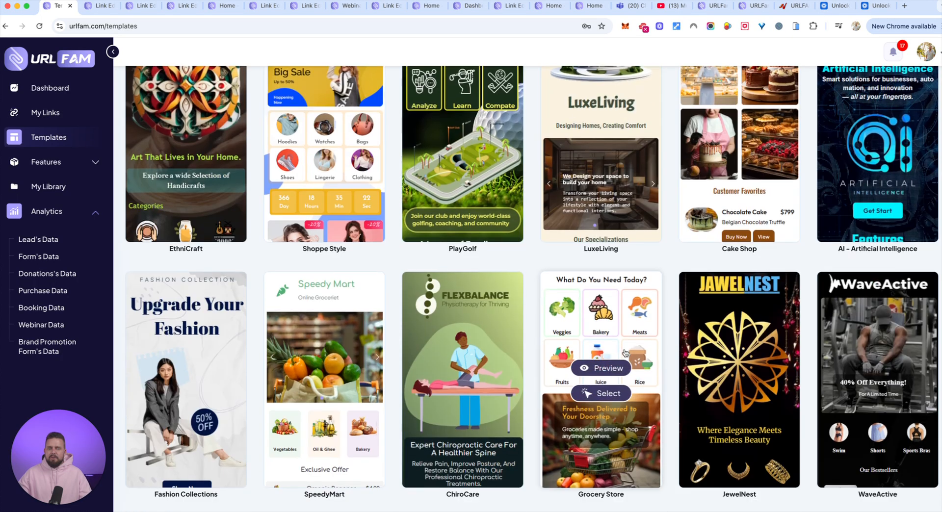
pyautogui.scroll(-10, 566, 315)
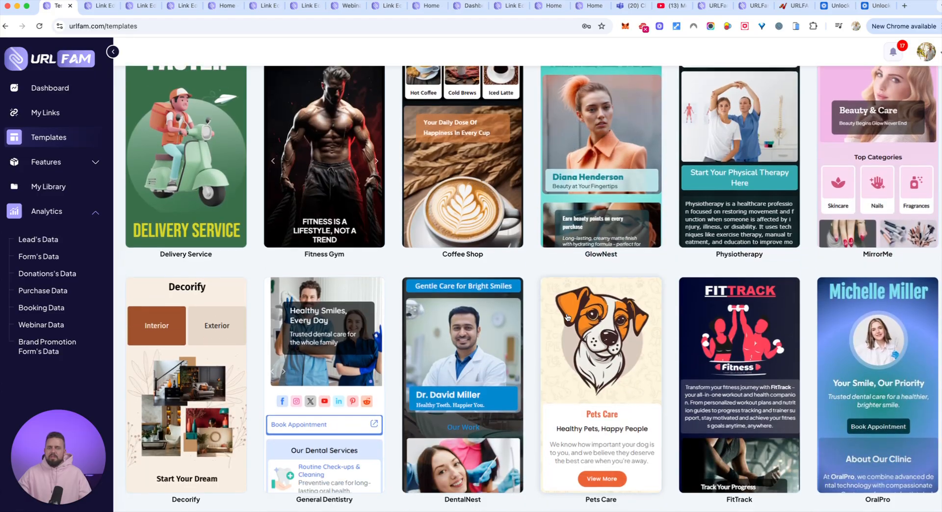
pyautogui.scroll(-11, 567, 318)
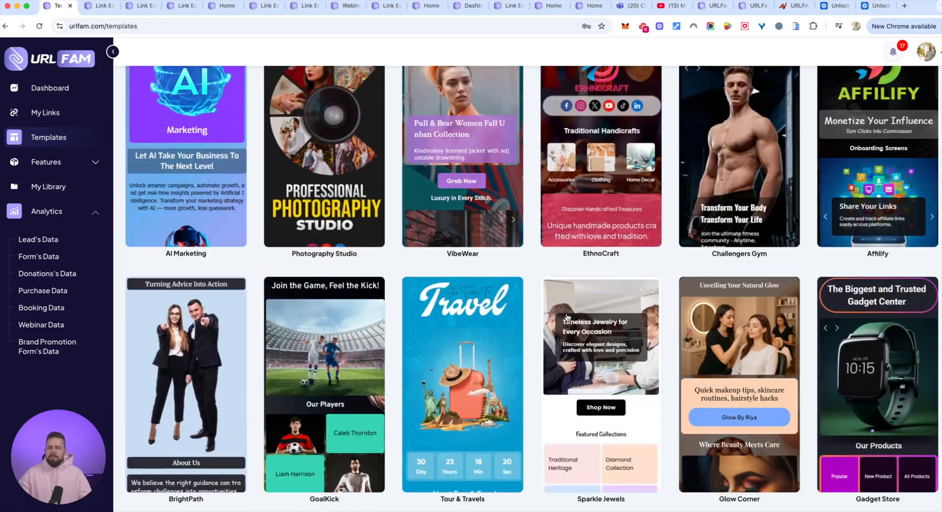
pyautogui.scroll(-5, 567, 317)
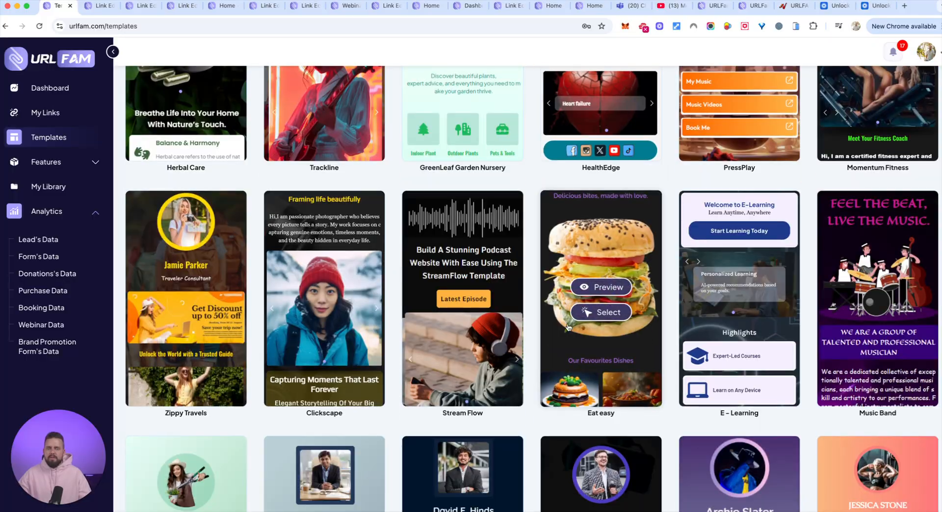
pyautogui.scroll(-5, 529, 195)
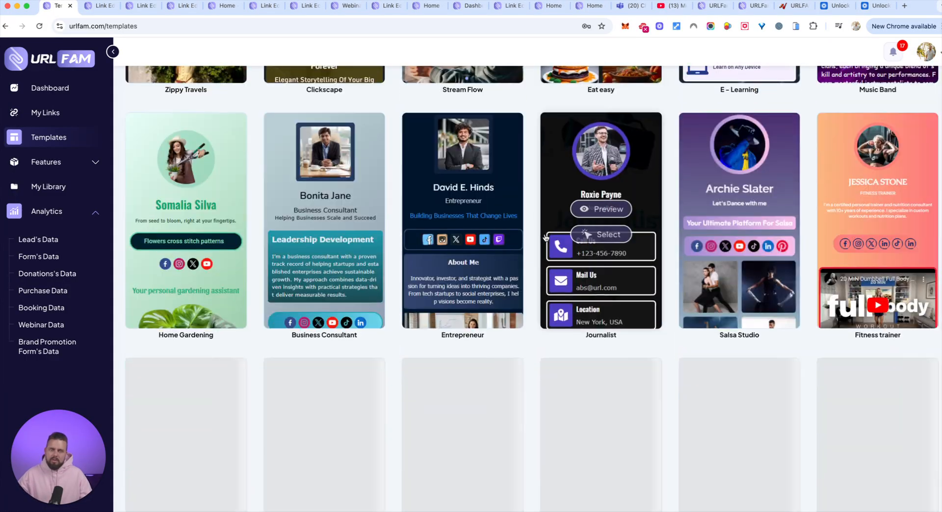
pyautogui.scroll(-4, 549, 200)
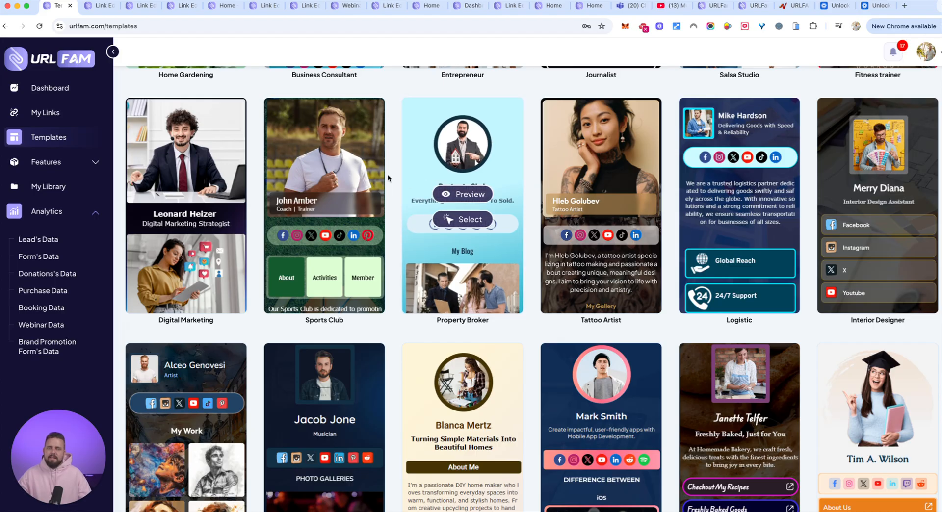
pyautogui.scroll(-3, 579, 135)
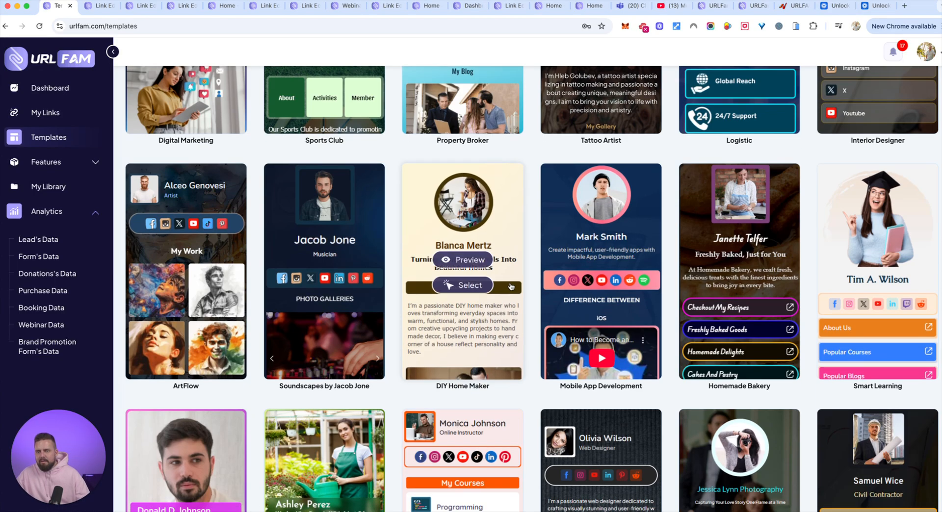
pyautogui.scroll(-3, 445, 253)
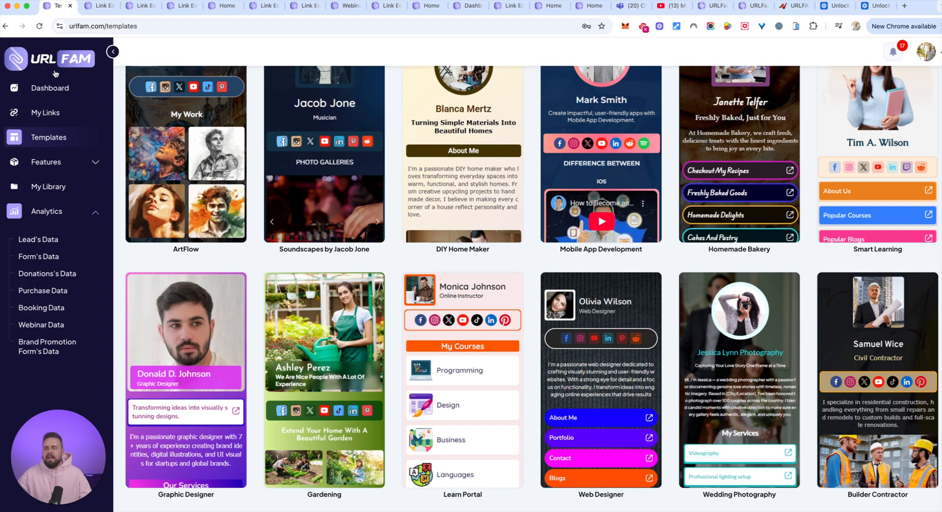
pyautogui.click(45, 115)
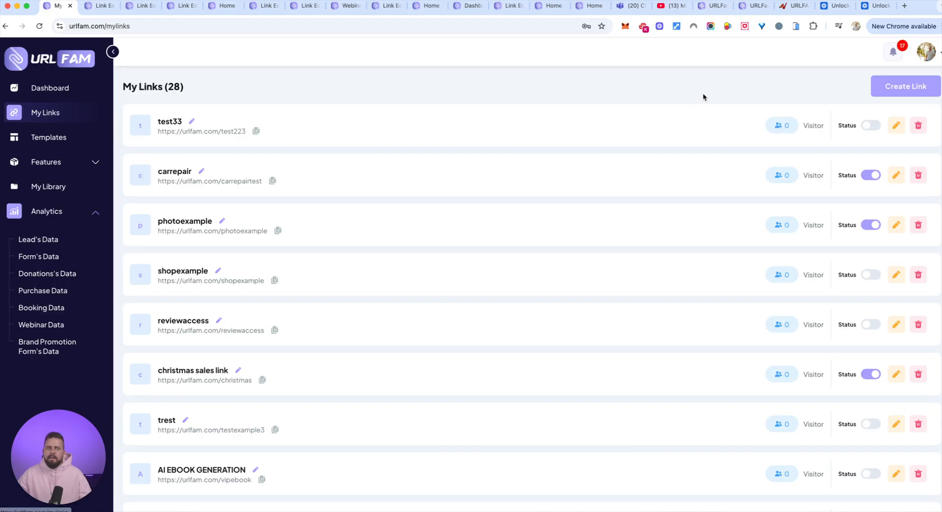
pyautogui.click(903, 91)
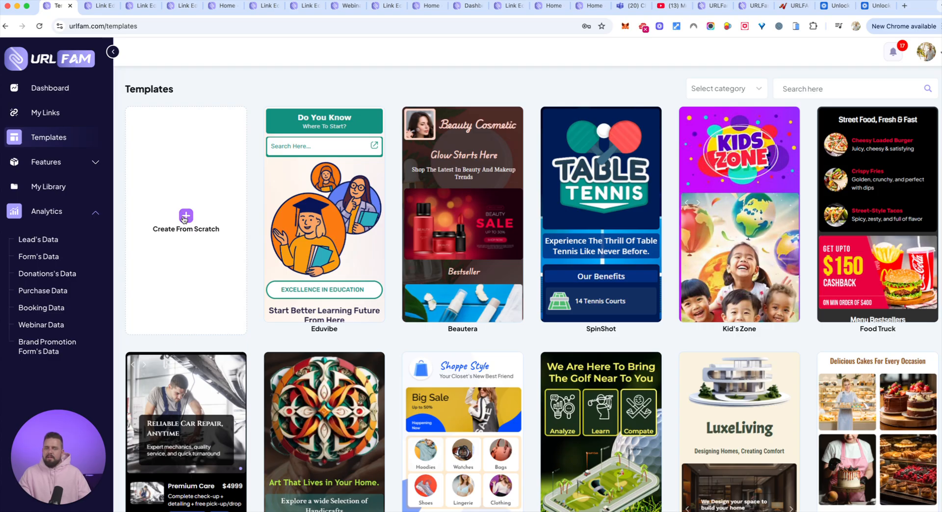
pyautogui.click(185, 218)
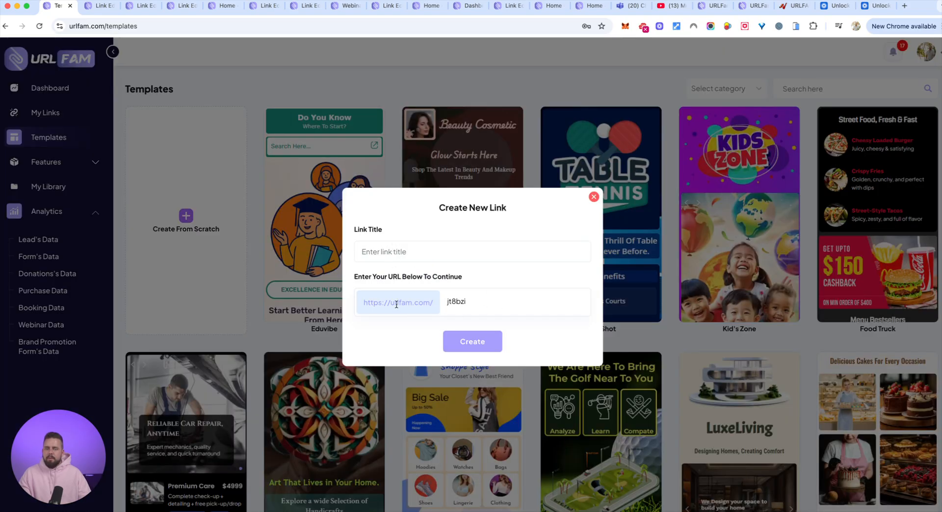
pyautogui.moveTo(468, 301); pyautogui.dragTo(445, 300)
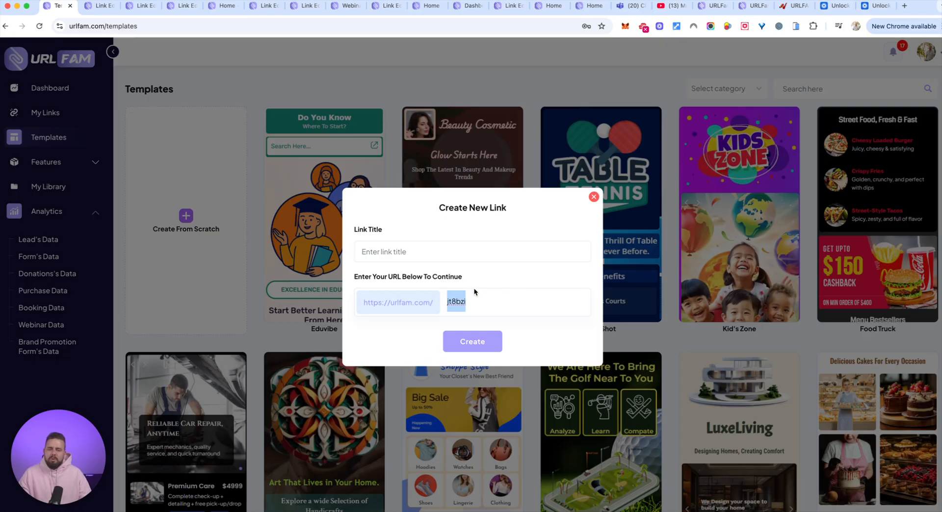
pyautogui.click(596, 198)
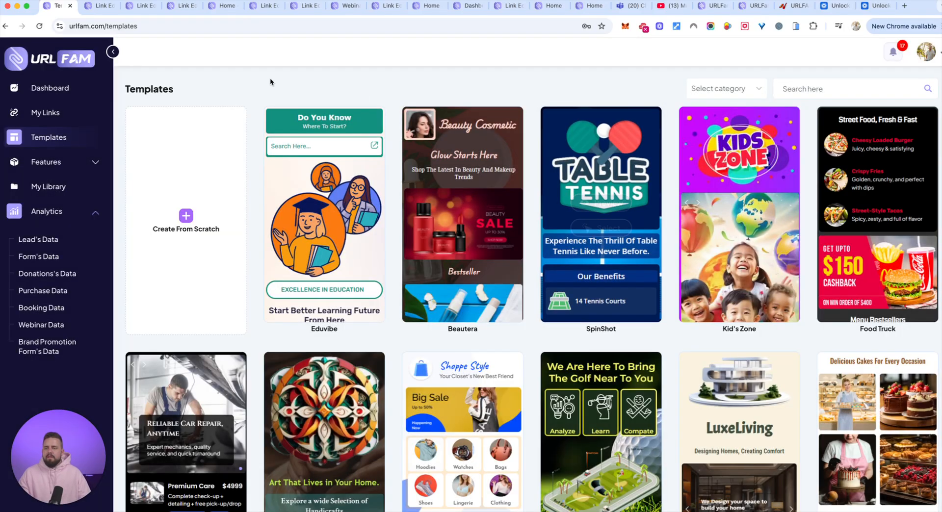
# Switch to the link editor for Test33 and add a Profile element to its Home page
pyautogui.click(93, 6)
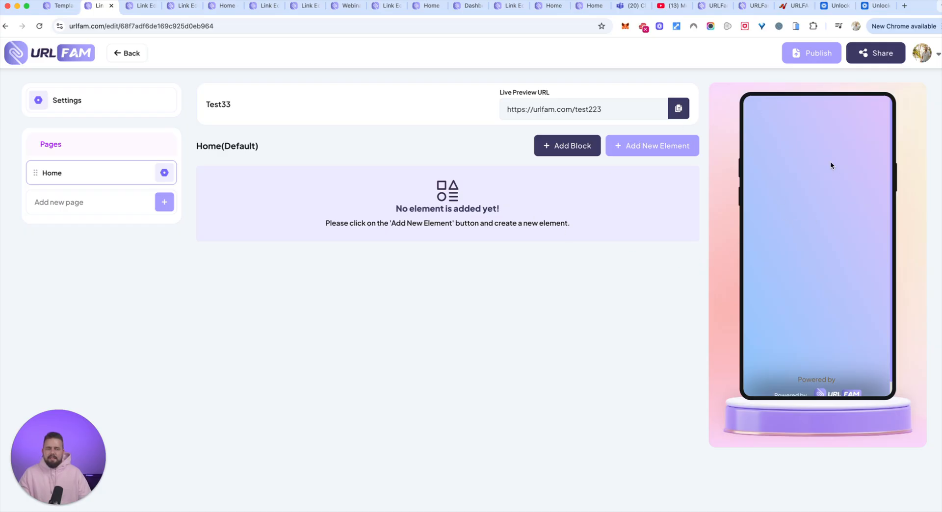
pyautogui.click(649, 143)
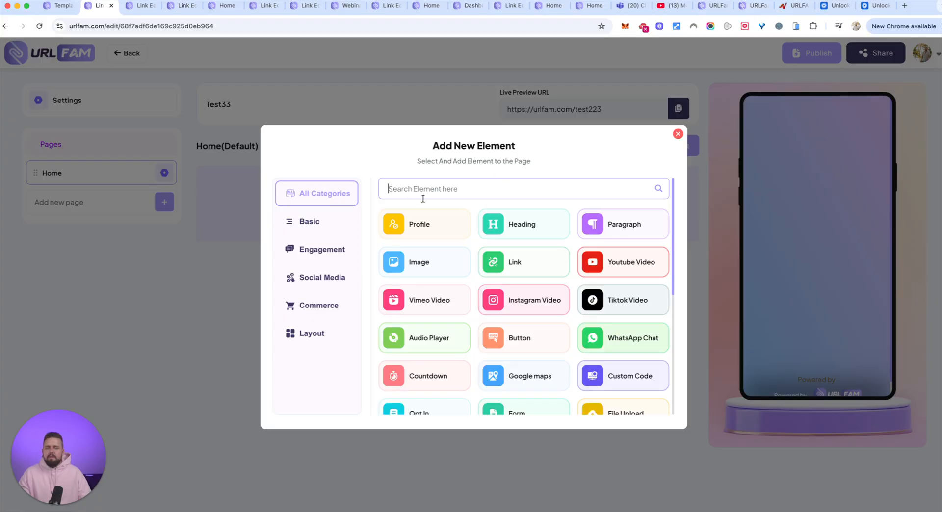
pyautogui.click(520, 229)
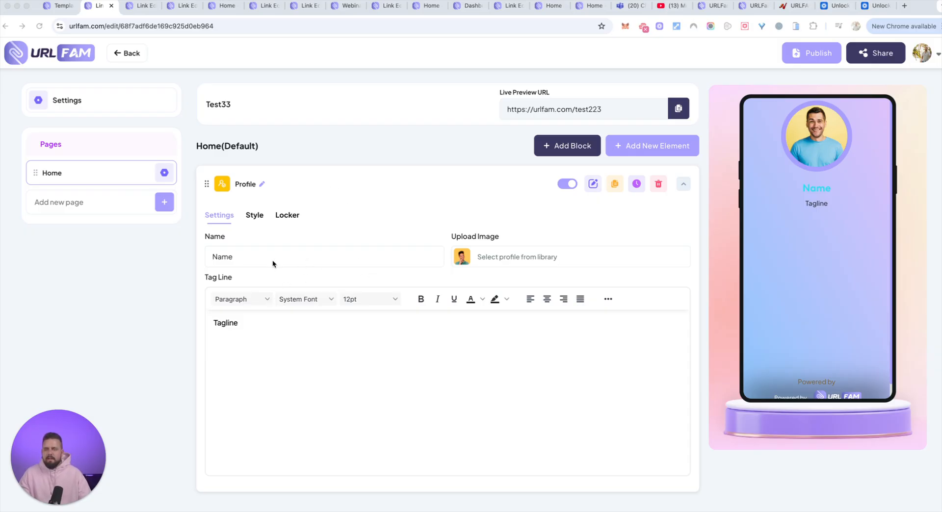
# Replace the Profile element's image with the bearded man's portrait from the media library uploads
pyautogui.click(470, 257)
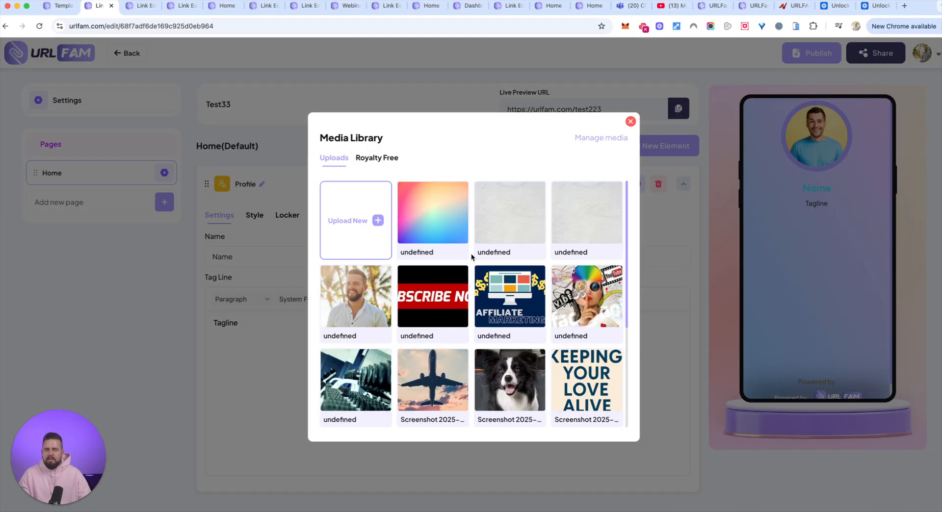
pyautogui.click(353, 301)
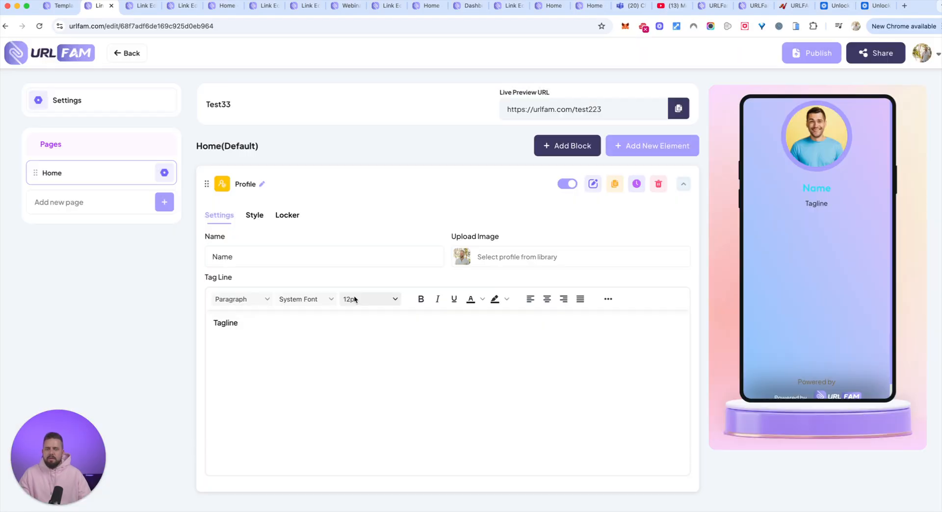
pyautogui.click(642, 147)
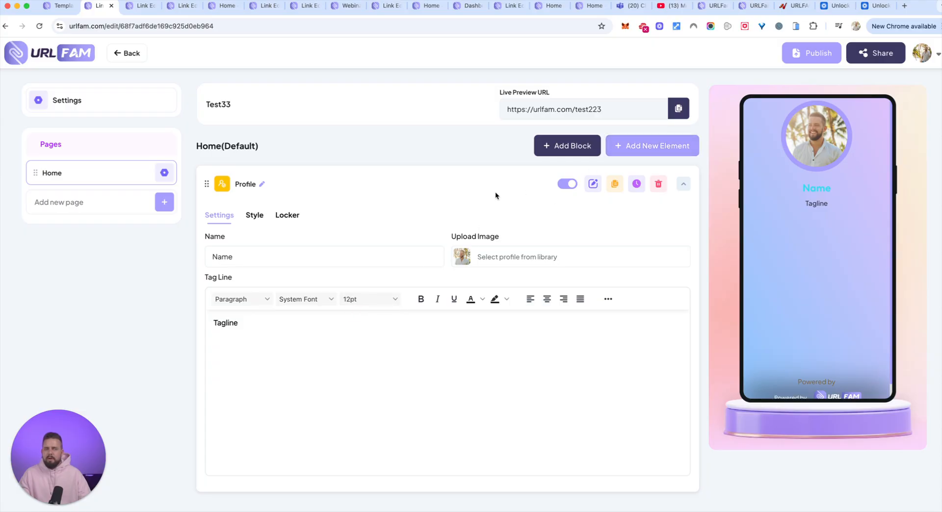
# Enter the owner's first name as the profile name and replace the tagline text with "welcome!"
pyautogui.click(270, 259)
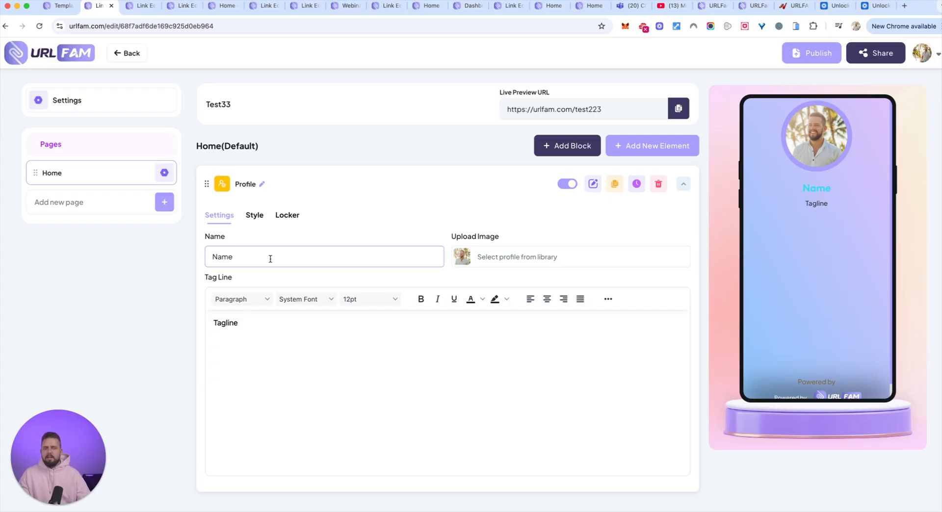
pyautogui.write('Luke')
pyautogui.click(214, 323)
pyautogui.write('M')
pyautogui.press('BackSpace')
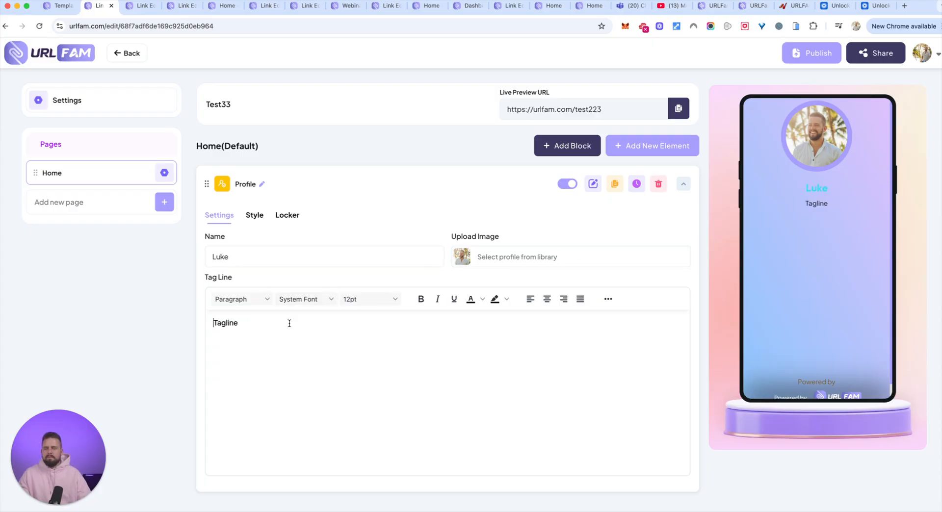
pyautogui.moveTo(242, 323); pyautogui.dragTo(213, 322)
pyautogui.write('welcome!')
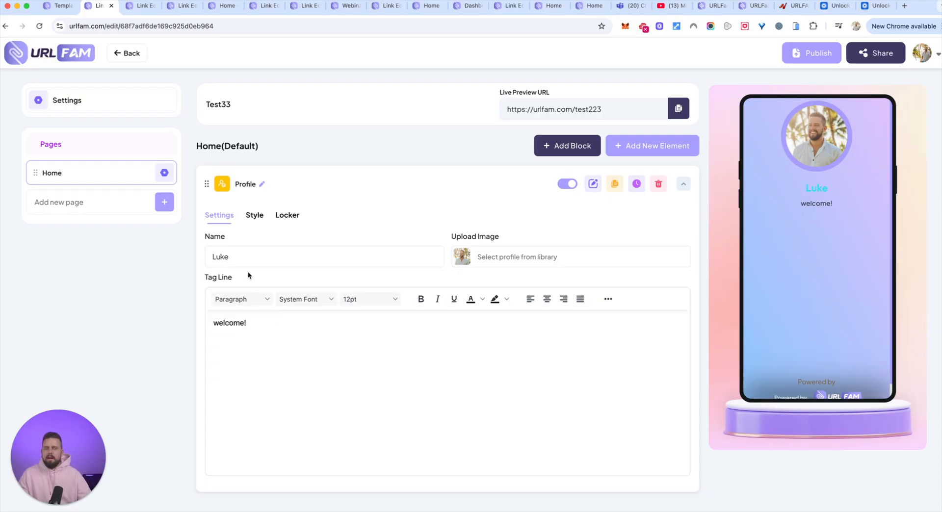
# Review the available element types and add a Heading element to the Home page
pyautogui.click(655, 147)
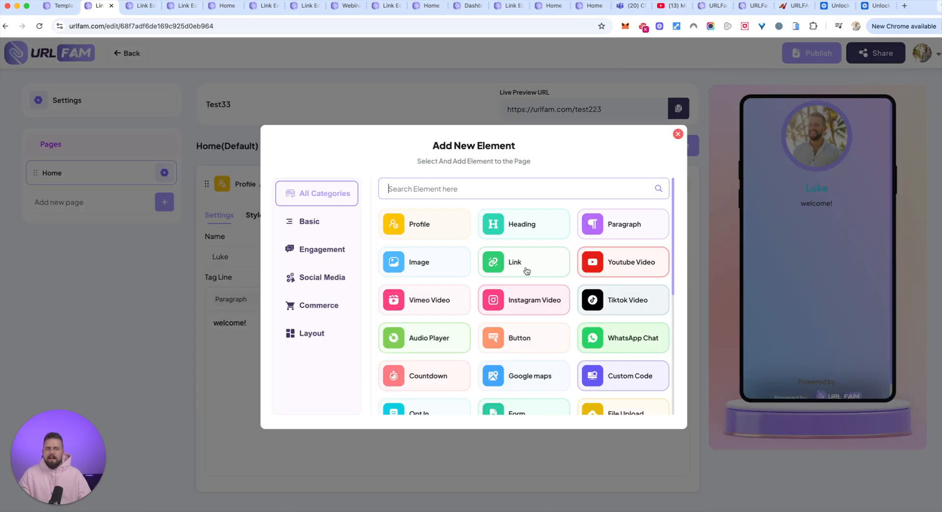
pyautogui.scroll(-3, 535, 273)
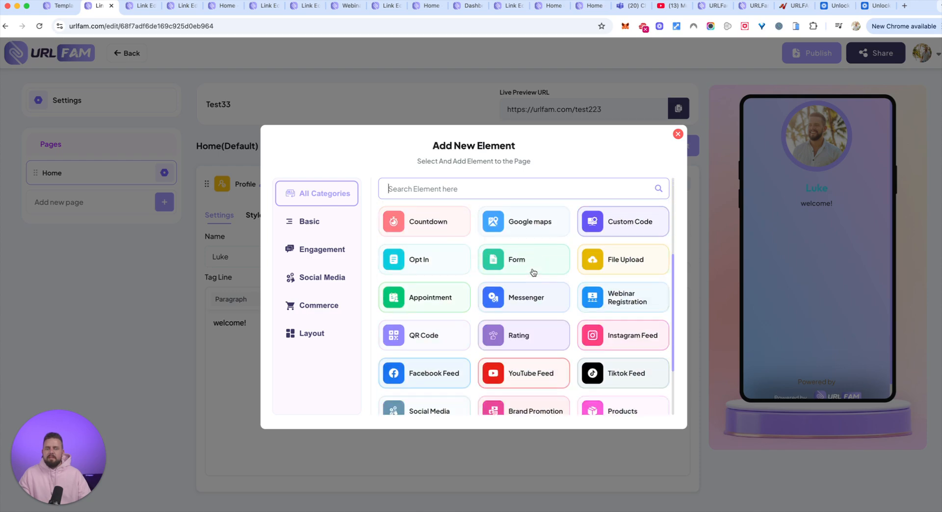
pyautogui.scroll(-1, 533, 272)
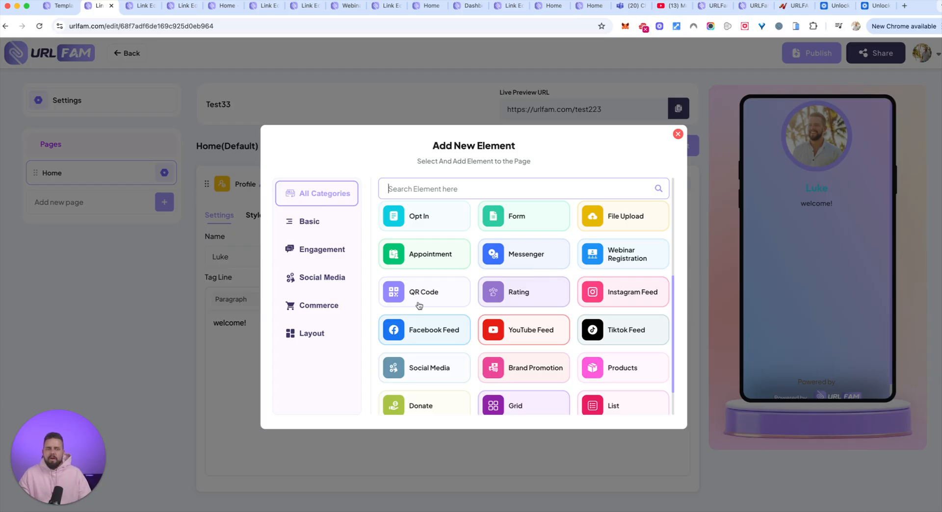
pyautogui.scroll(-2, 544, 324)
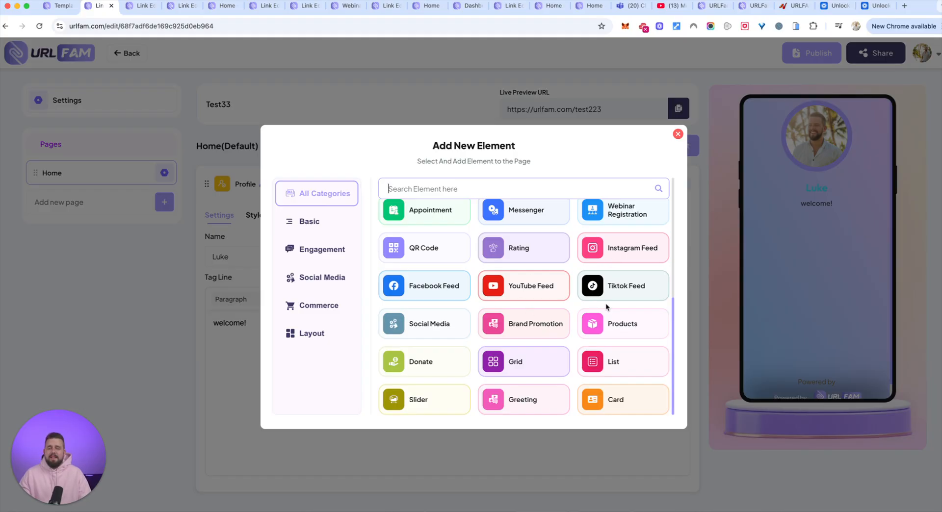
pyautogui.scroll(5, 605, 302)
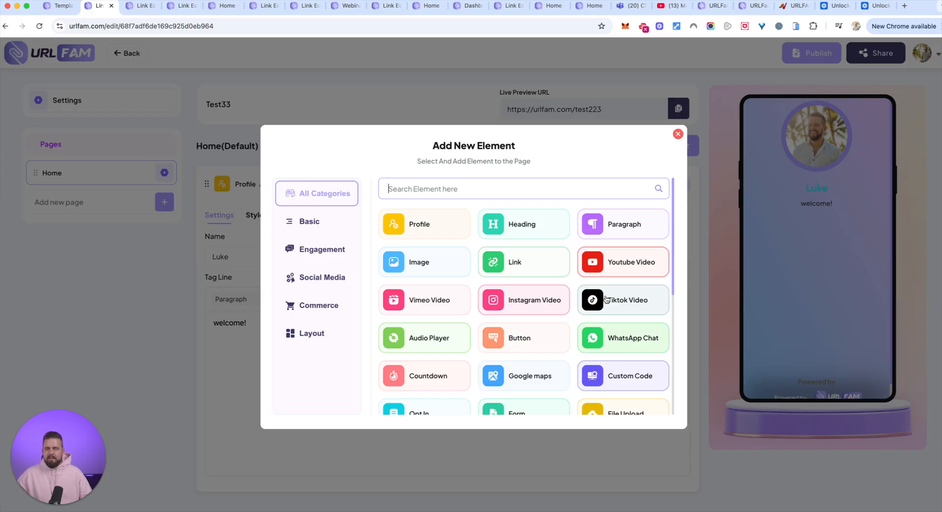
pyautogui.click(517, 238)
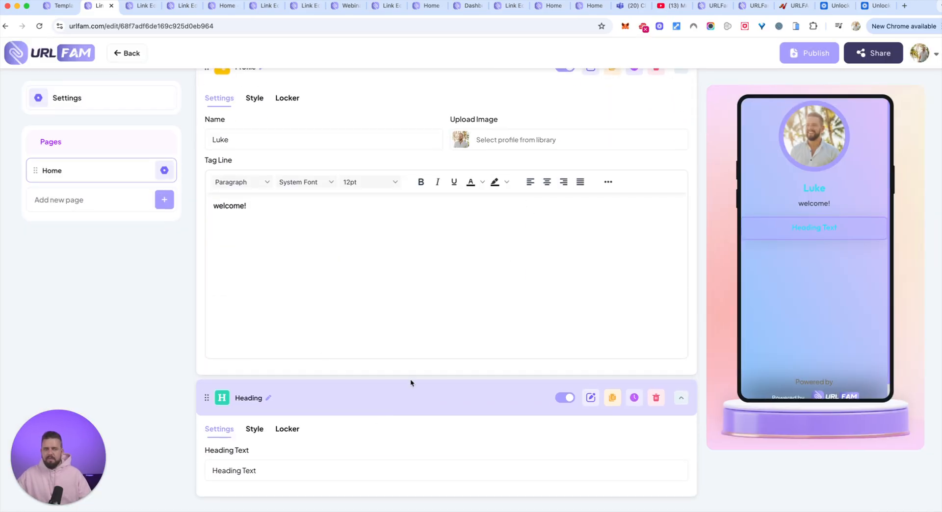
# Add a Paragraph element below the Heading on the Home page
pyautogui.scroll(3, 385, 411)
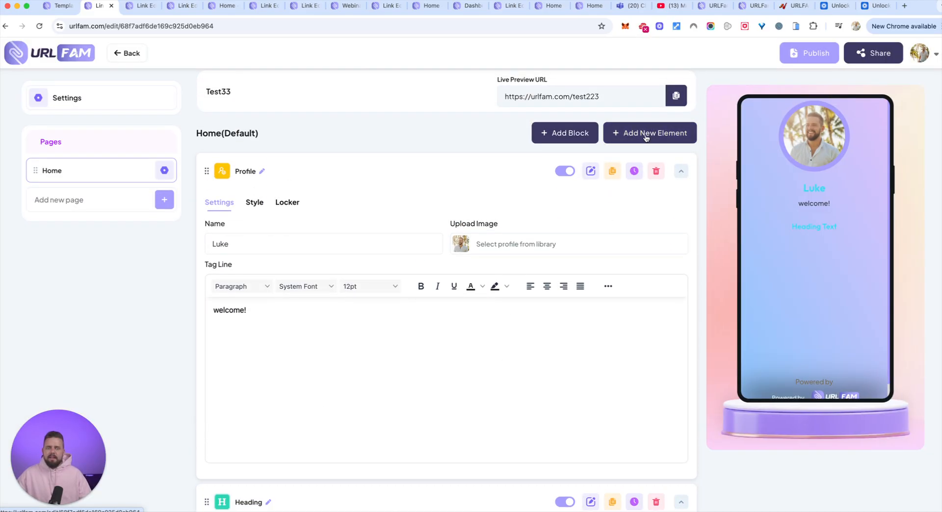
pyautogui.click(646, 137)
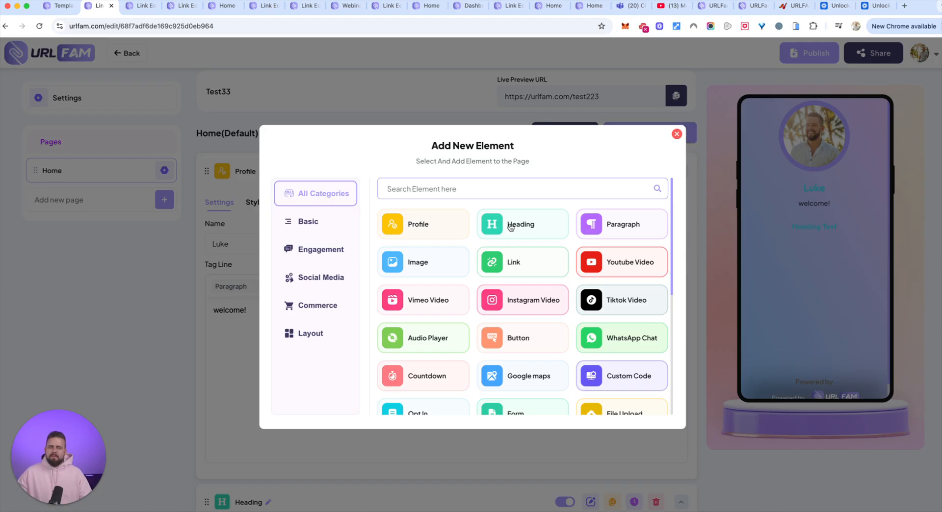
pyautogui.click(613, 224)
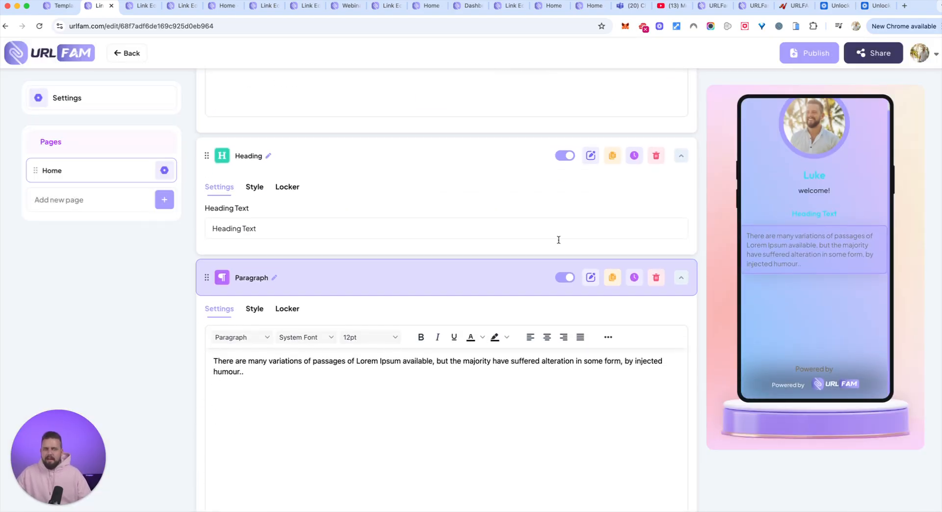
# Add a Youtube Video element below the Paragraph on the Home page
pyautogui.scroll(10, 482, 255)
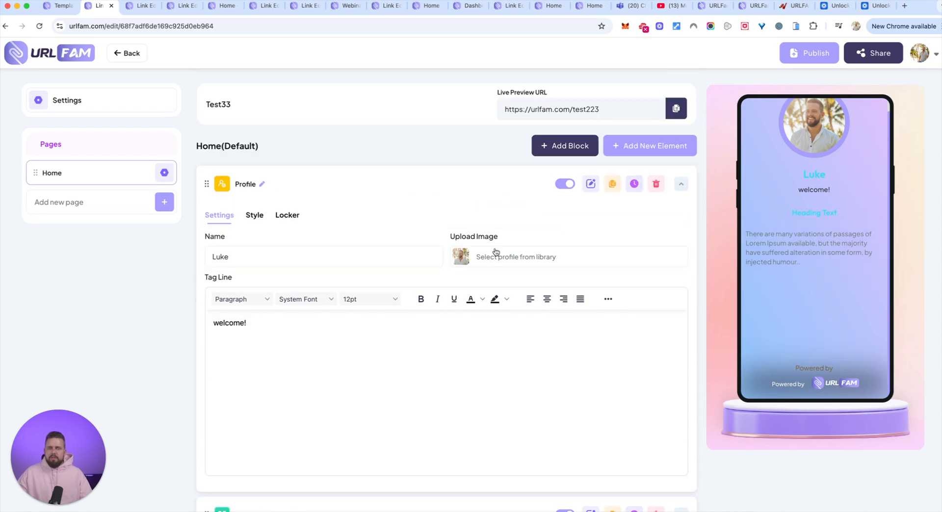
pyautogui.click(642, 147)
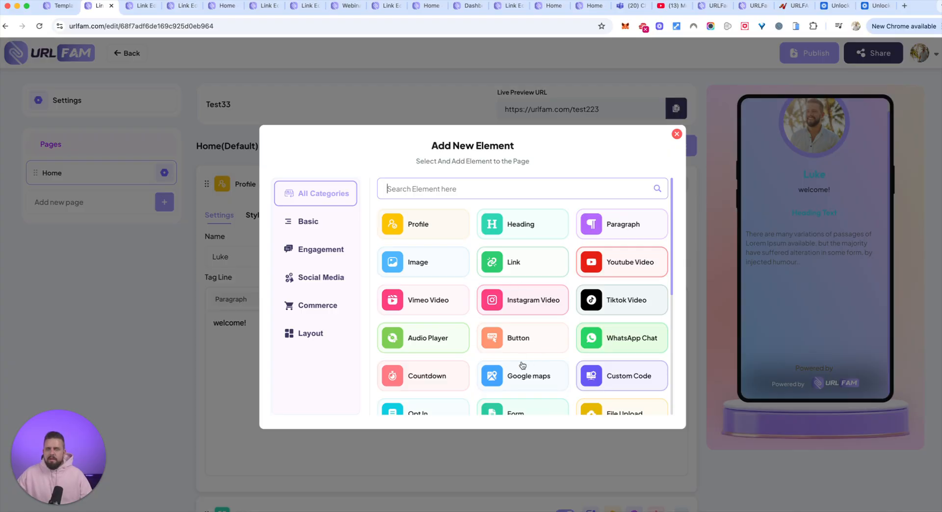
pyautogui.scroll(-2, 523, 366)
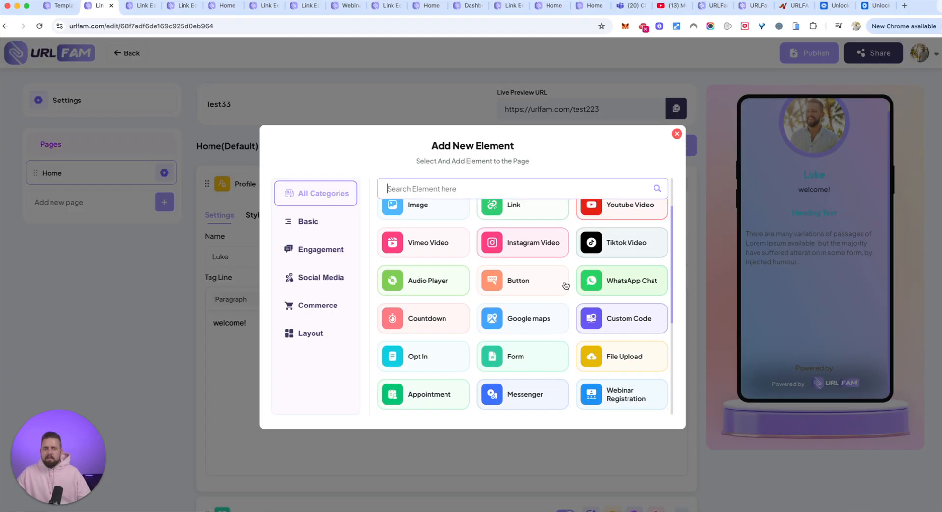
pyautogui.click(611, 211)
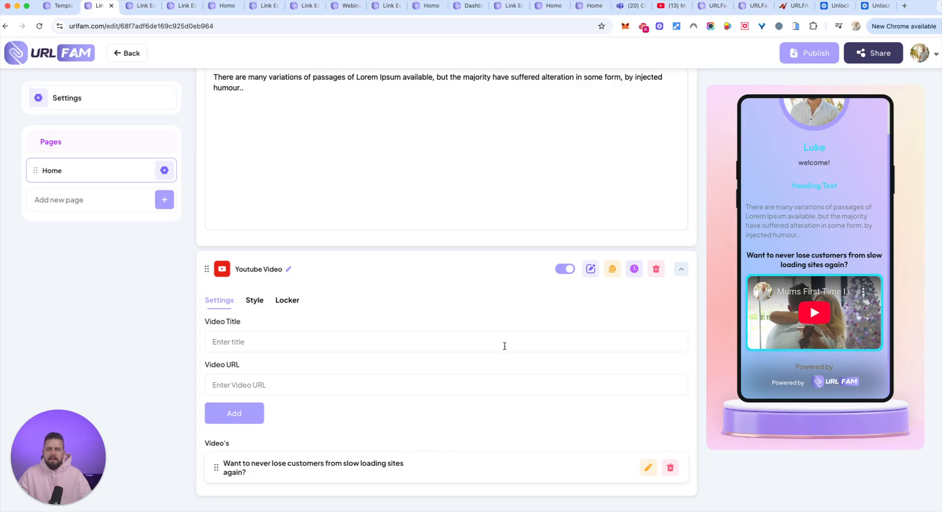
# Find the File Upload element by searching for "fil" and add it to the Home page
pyautogui.scroll(15, 585, 274)
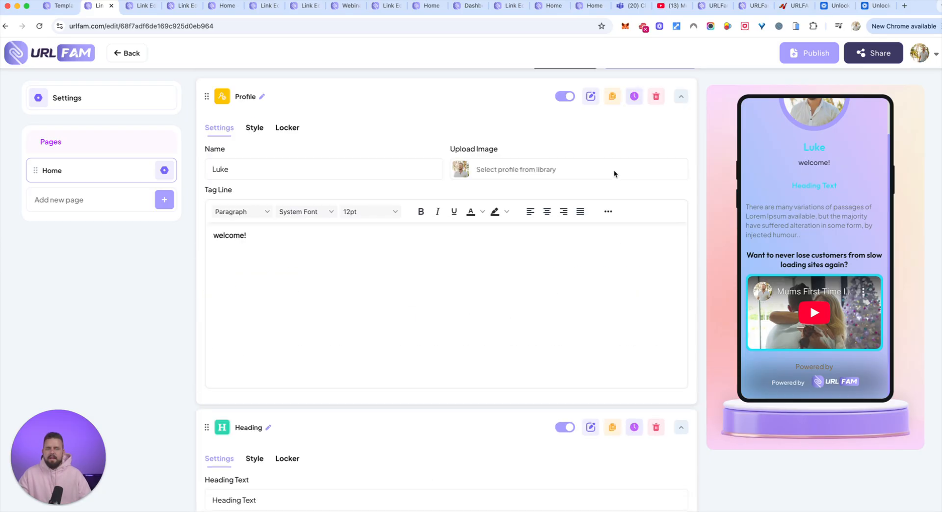
pyautogui.click(658, 134)
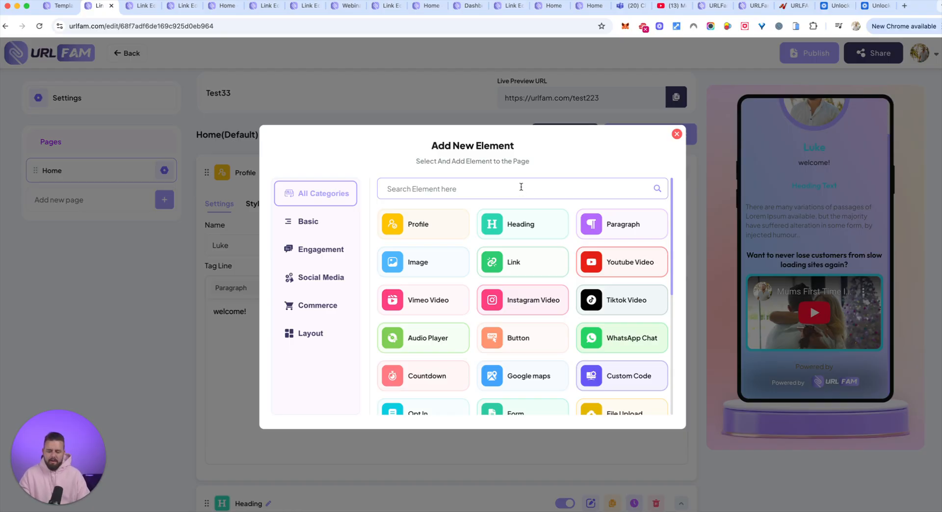
pyautogui.write('fil')
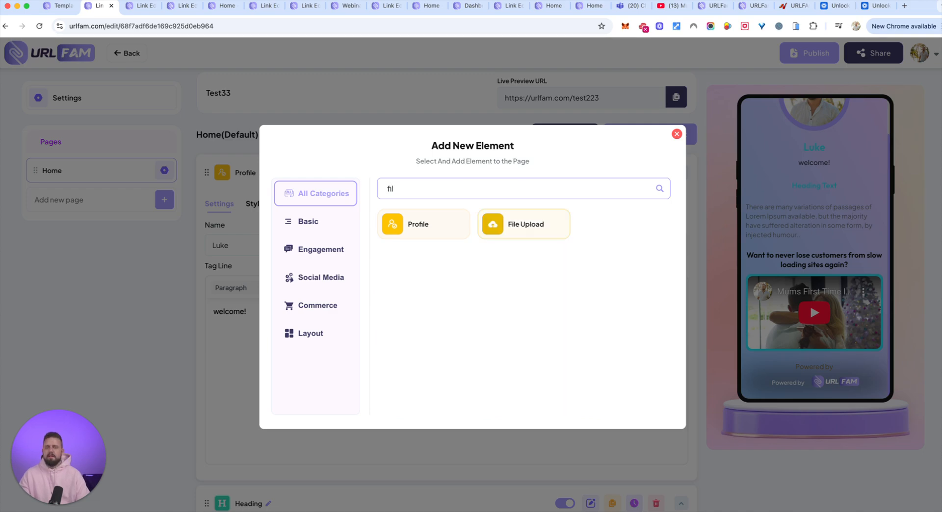
pyautogui.click(495, 225)
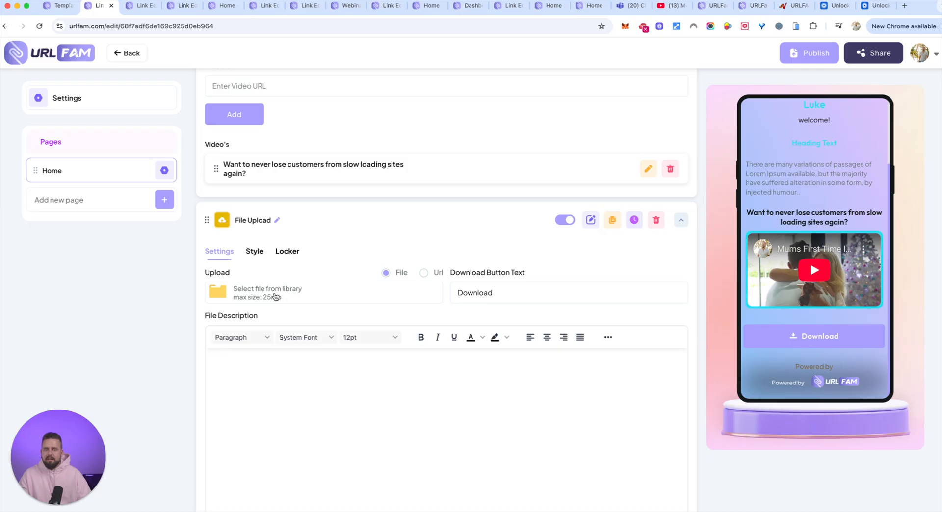
# Set the File Upload element's download button text to "Download top 10 tips HERE"
pyautogui.click(528, 293)
pyautogui.write('top 10 tips')
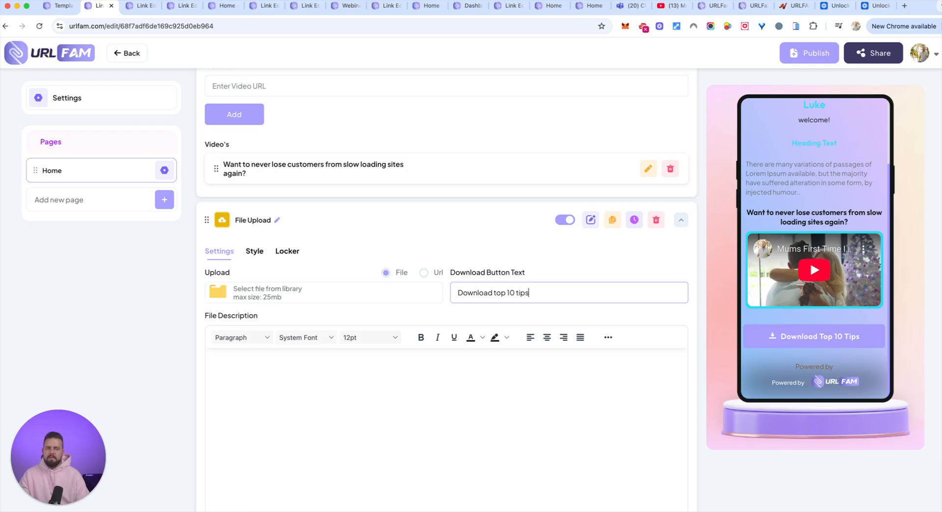
pyautogui.write(' HERE')
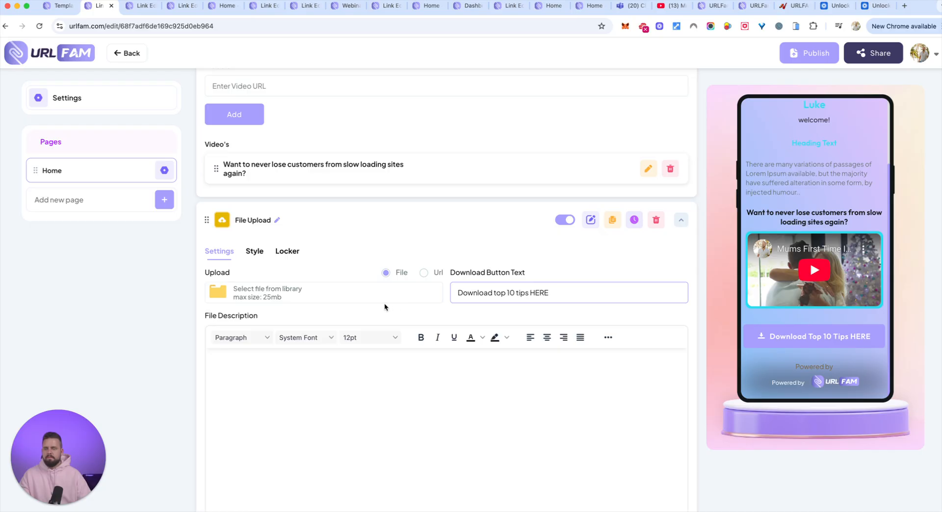
# Start the file description with "This is your chance to get my FREE 10 simple steps to makign your website faster"
pyautogui.scroll(-1, 363, 351)
pyautogui.click(363, 351)
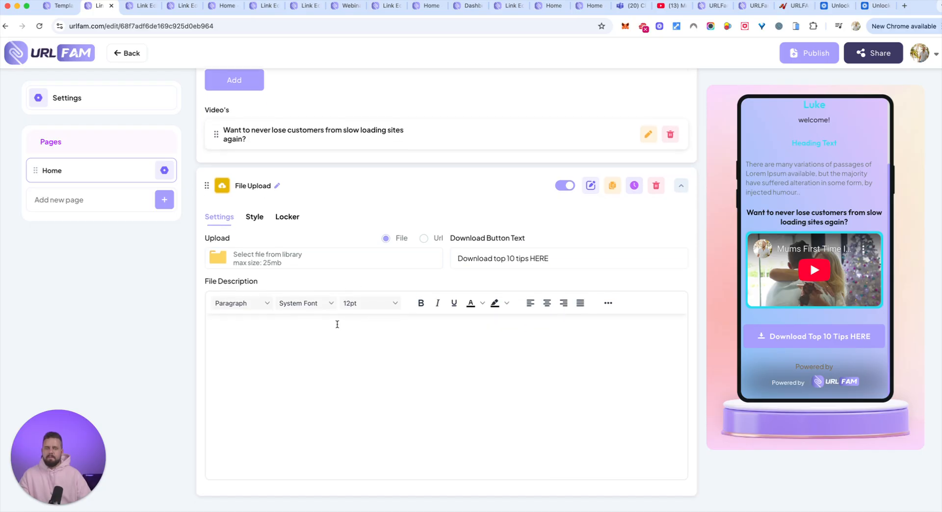
pyautogui.write('This is th')
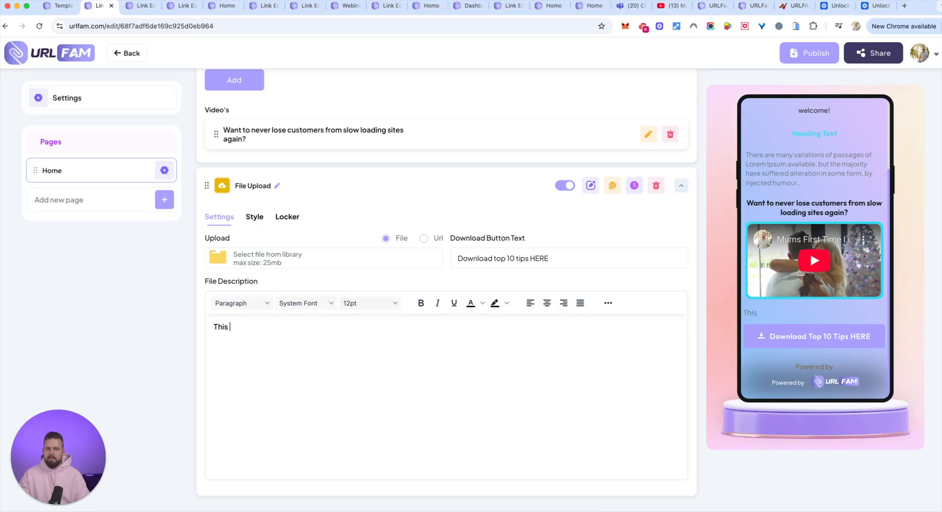
pyautogui.press('BackSpace')
pyautogui.press('BackSpace')
pyautogui.write('o')
pyautogui.press('BackSpace')
pyautogui.write('your chja')
pyautogui.press('BackSpace')
pyautogui.press('BackSpace')
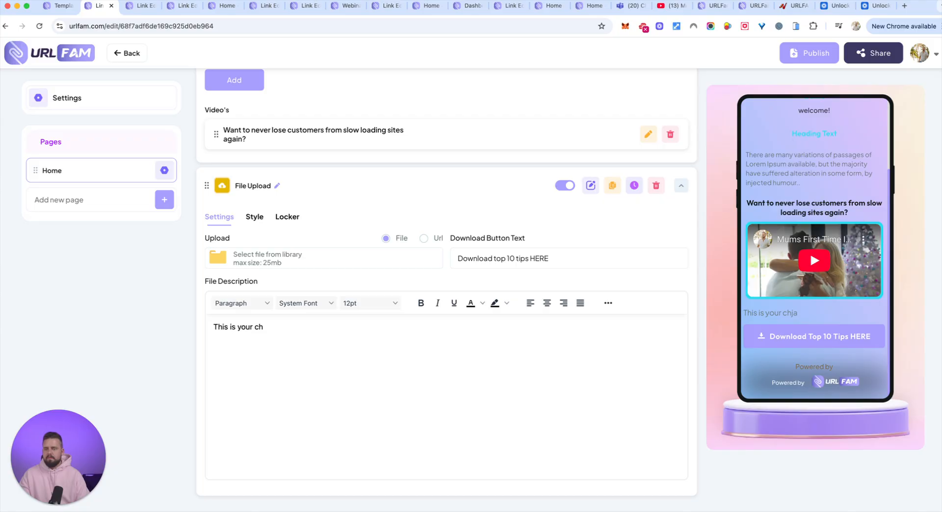
pyautogui.write('ance to get my FREE 10')
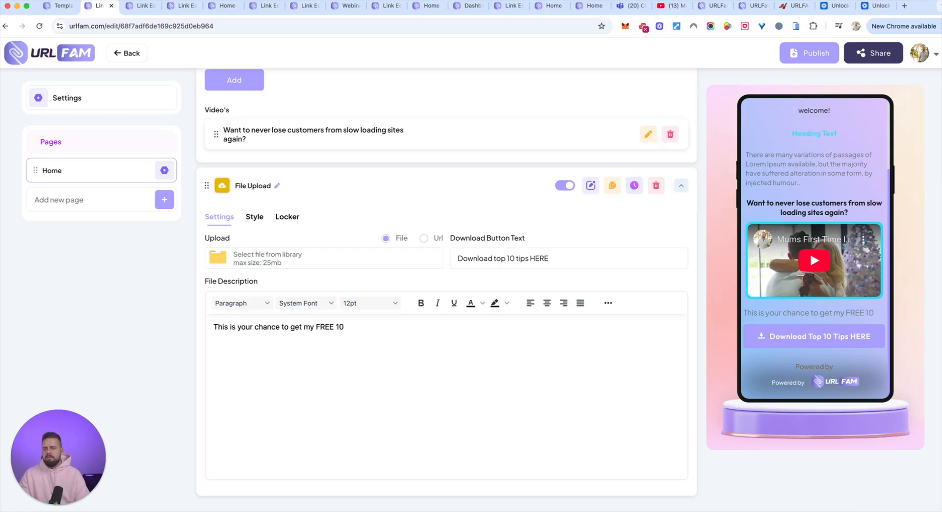
pyautogui.write('simple steps to maki')
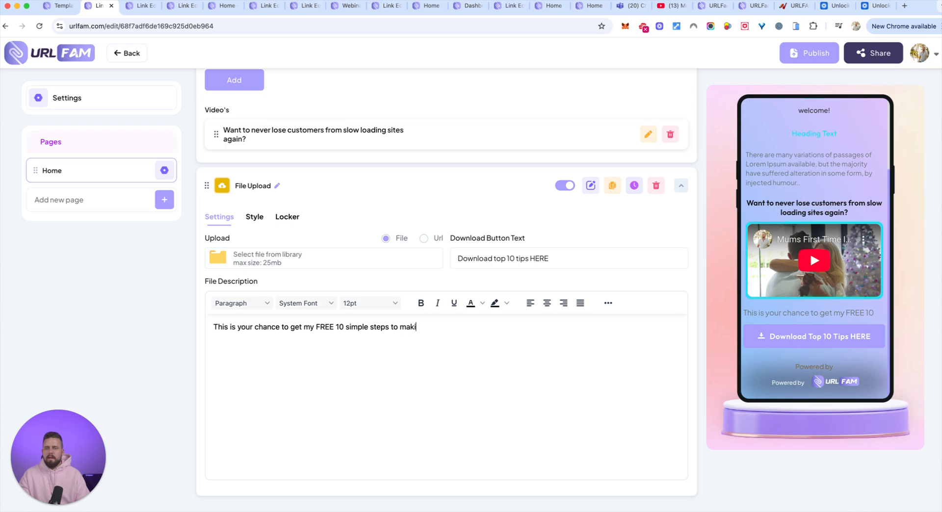
pyautogui.write('gn your website faste')
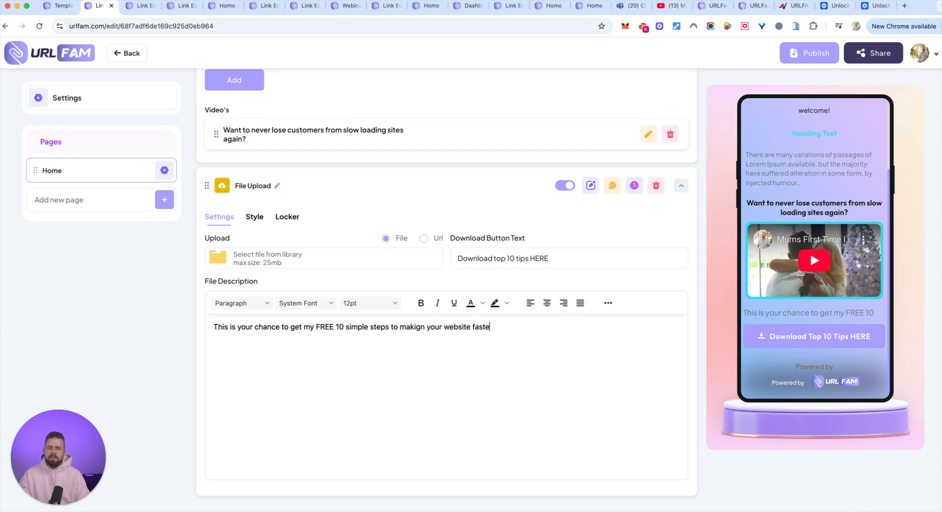
pyautogui.write('r')
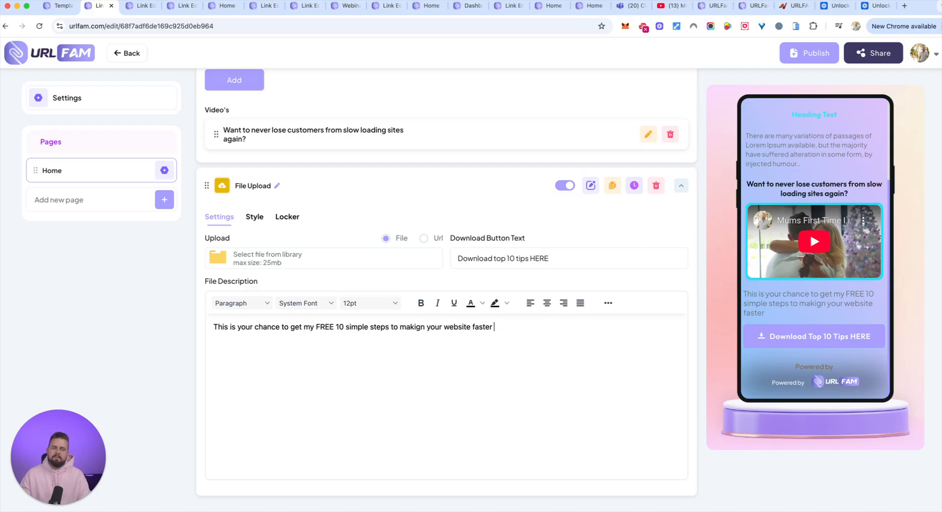
pyautogui.write('... you need to a')
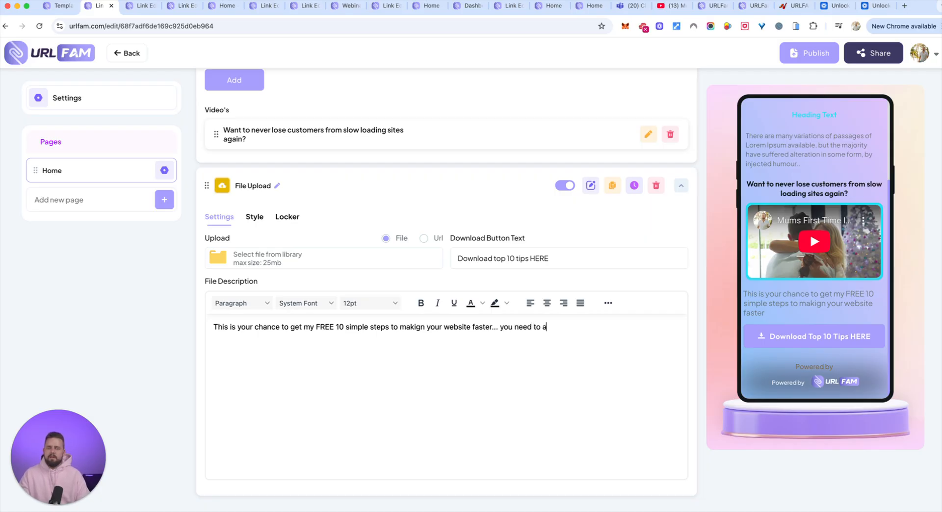
pyautogui.write("ct now though as it's o")
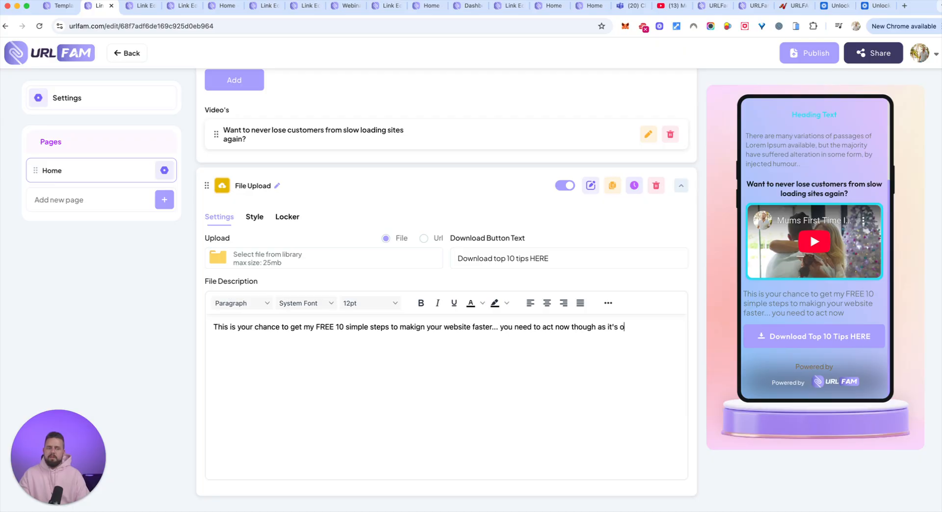
pyautogui.write('nly for 100 users.')
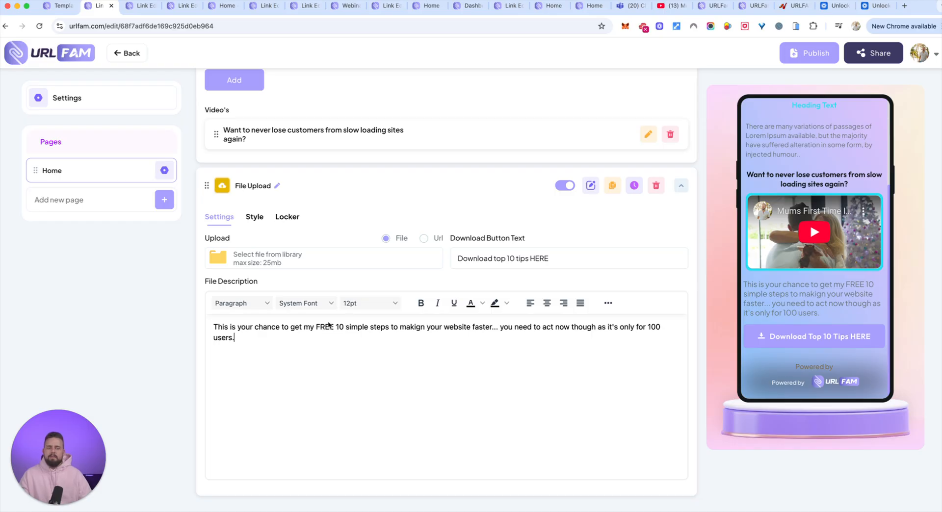
# Center the whole file description and make it bold
pyautogui.moveTo(367, 334); pyautogui.dragTo(209, 332)
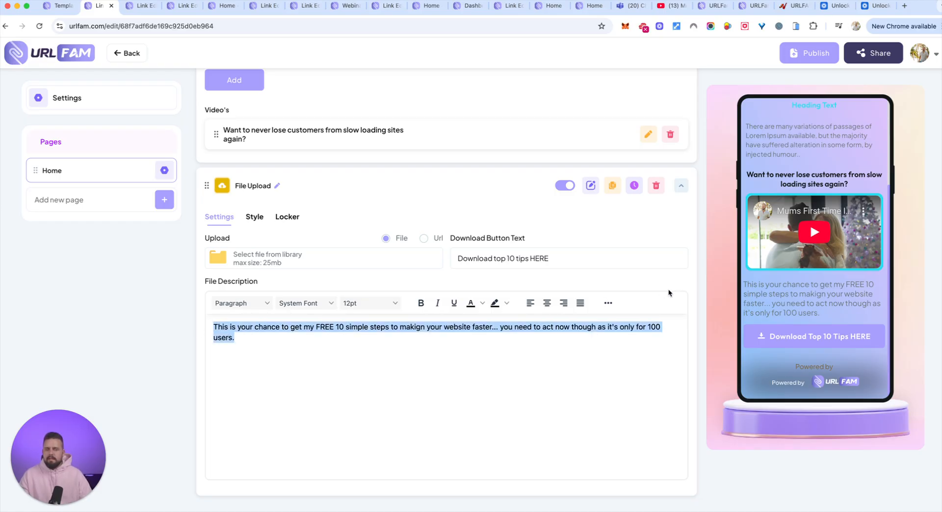
pyautogui.click(547, 303)
pyautogui.moveTo(473, 342); pyautogui.dragTo(225, 327)
pyautogui.press('super+b')
pyautogui.click(461, 376)
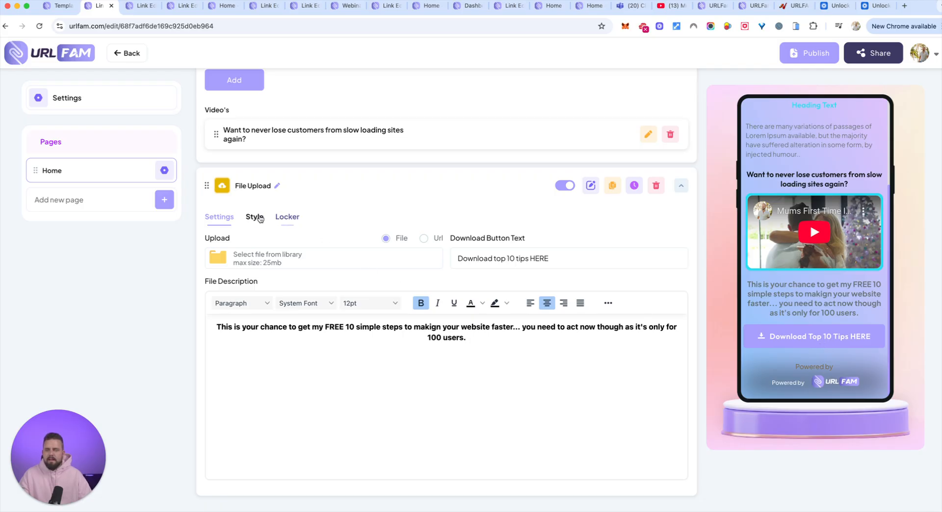
# Activate the File Upload element's locker and set its unlock type to OPT-IN Form
pyautogui.click(278, 218)
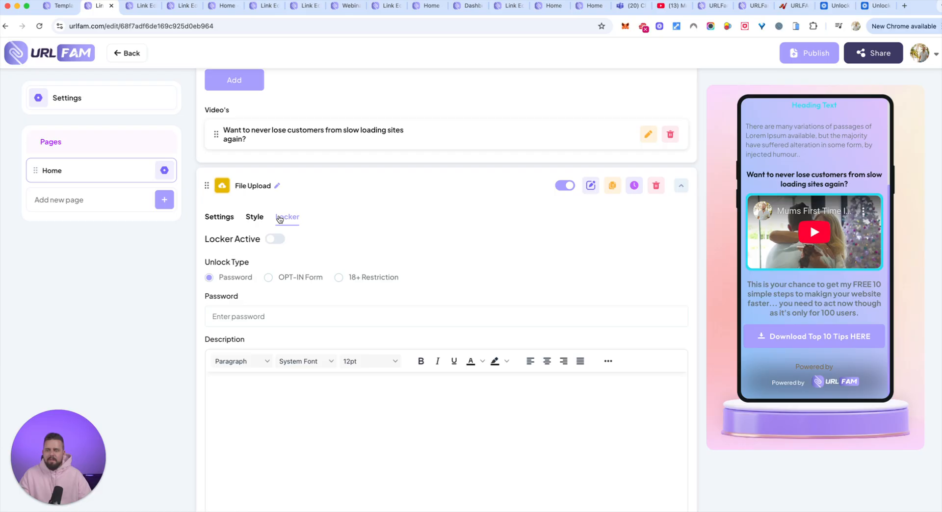
pyautogui.click(273, 240)
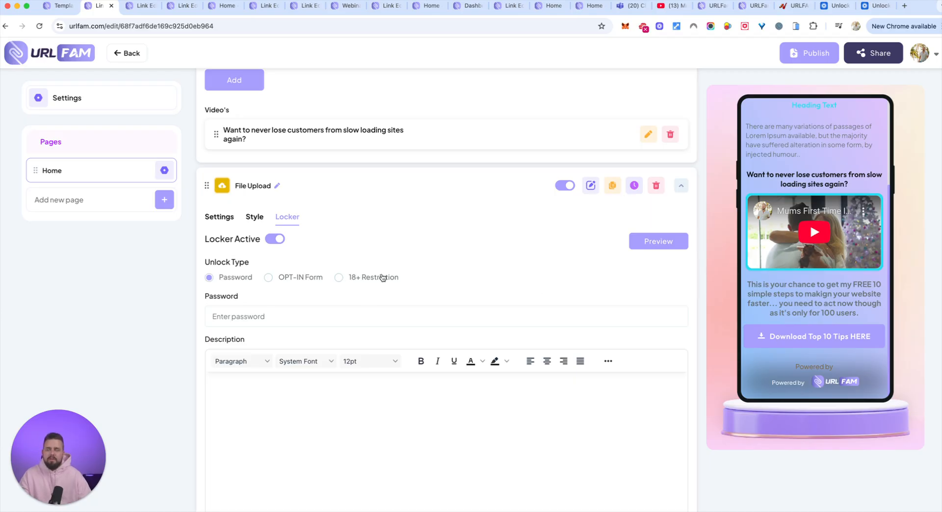
pyautogui.click(270, 278)
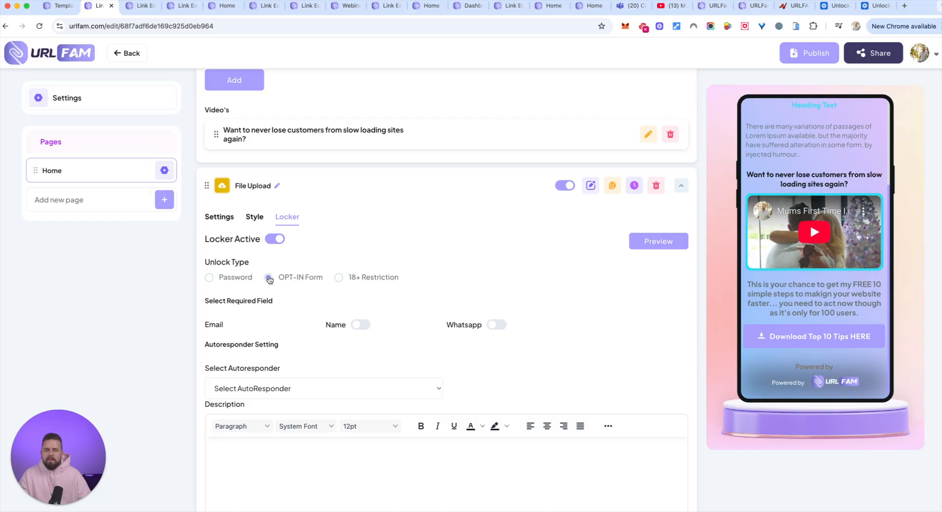
pyautogui.scroll(-2, 318, 333)
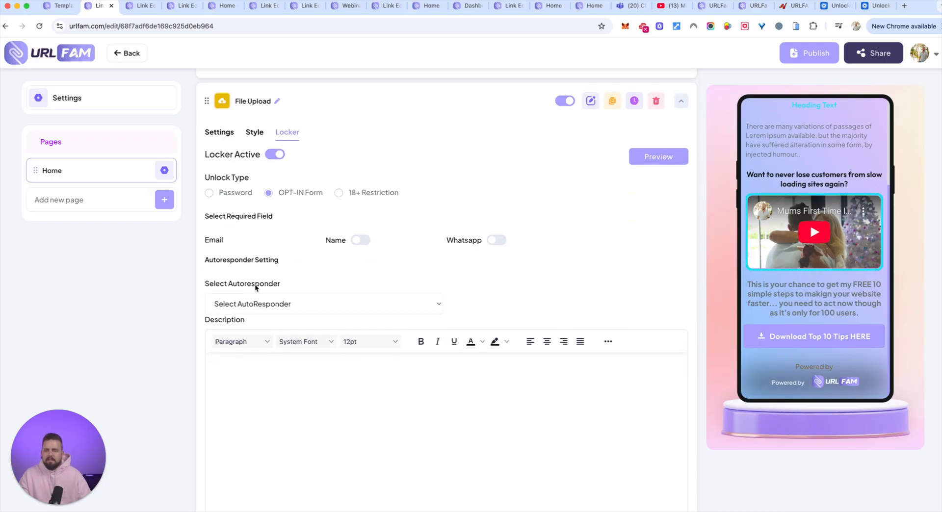
# Save the File Upload element's opt-in locker settings without choosing an autoresponder or adding a description
pyautogui.click(367, 301)
pyautogui.click(524, 257)
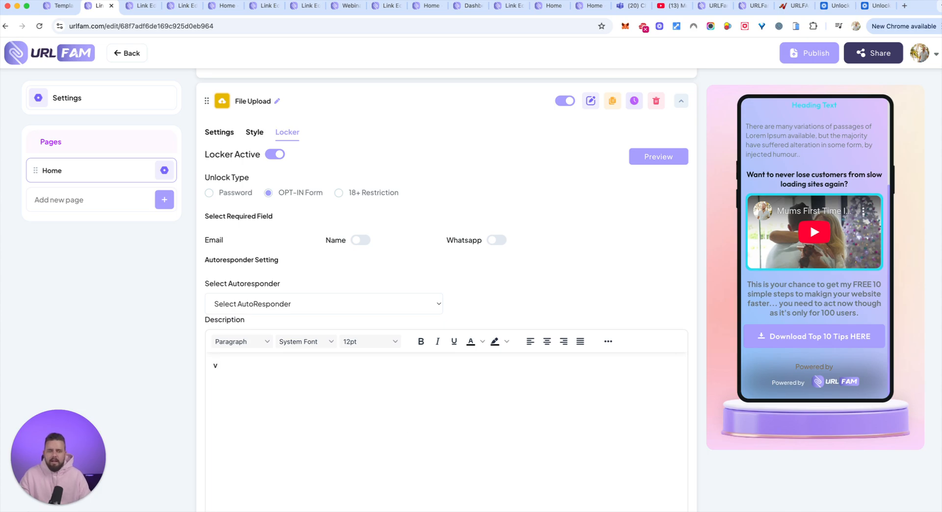
pyautogui.scroll(-3, 410, 285)
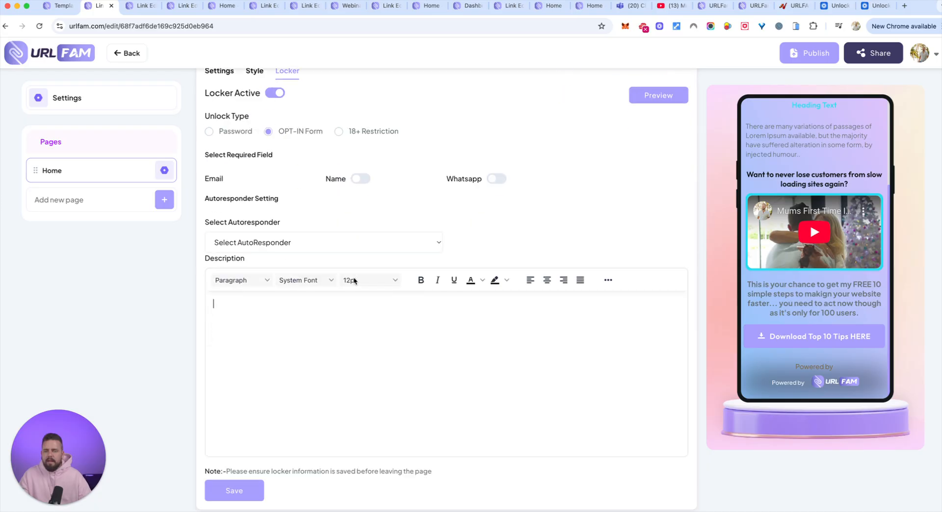
pyautogui.click(240, 481)
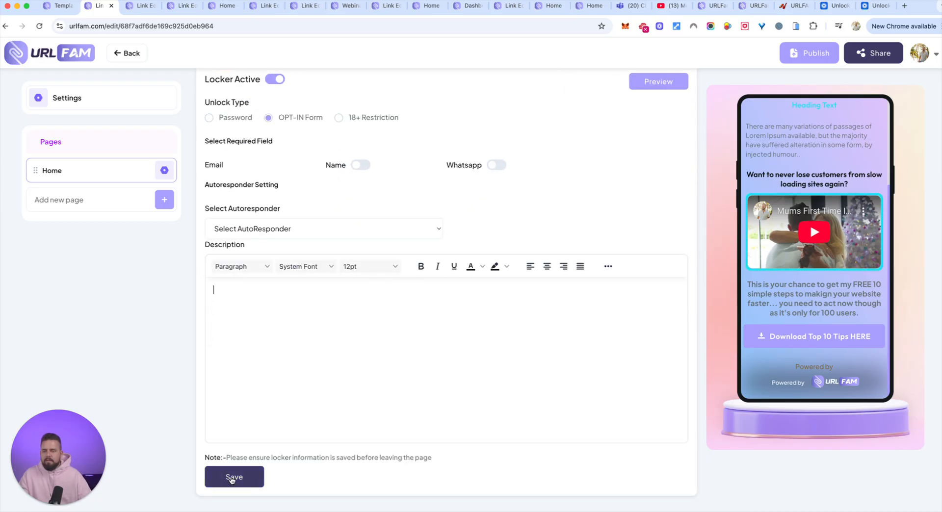
pyautogui.click(236, 480)
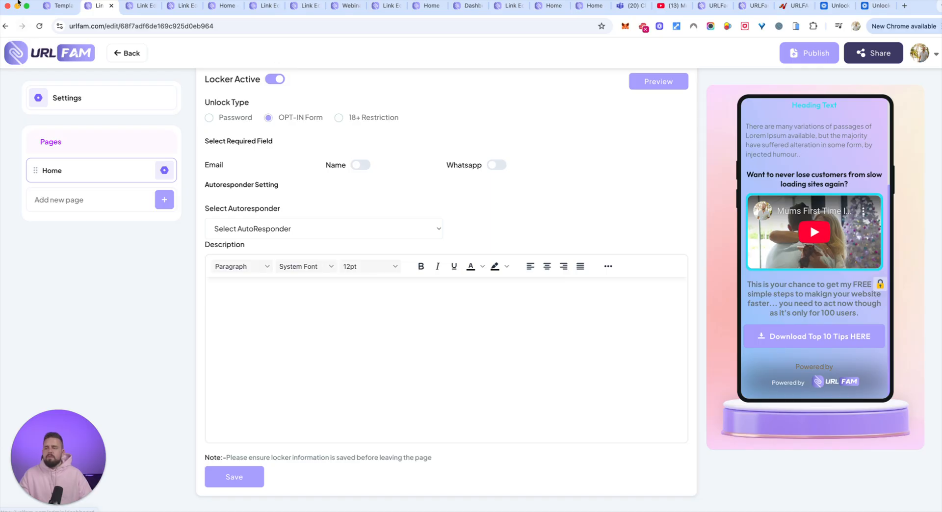
# Open the Lead's Data analytics in the other URLFAM tab and examine the Link Name and From columns of the leads list
pyautogui.click(59, 6)
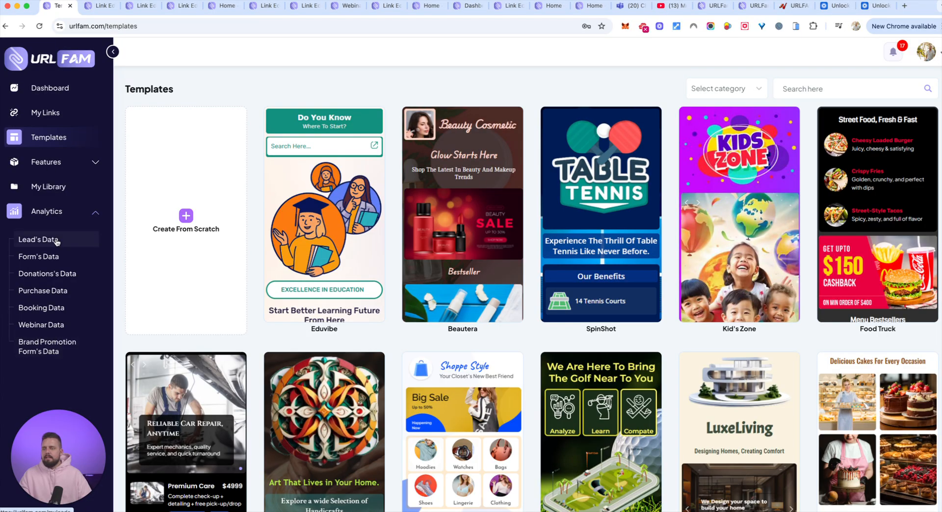
pyautogui.click(64, 214)
pyautogui.click(65, 214)
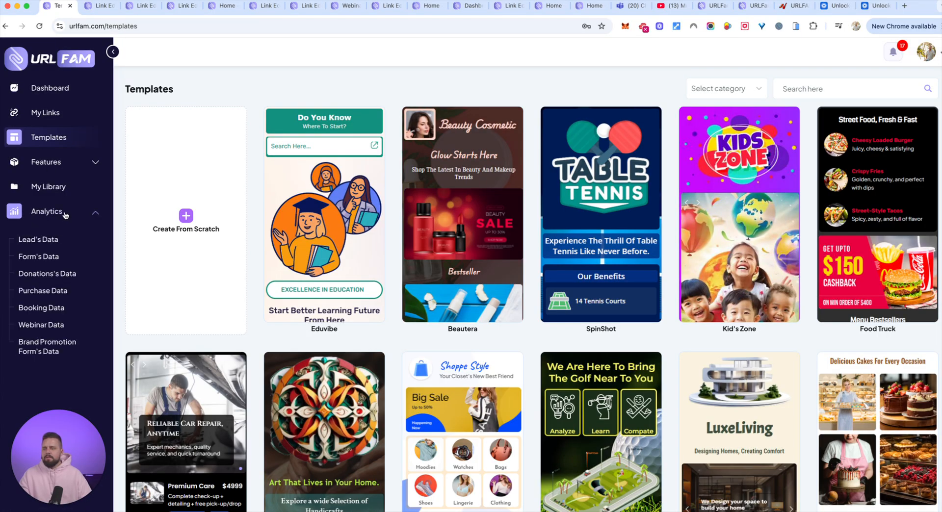
pyautogui.click(44, 241)
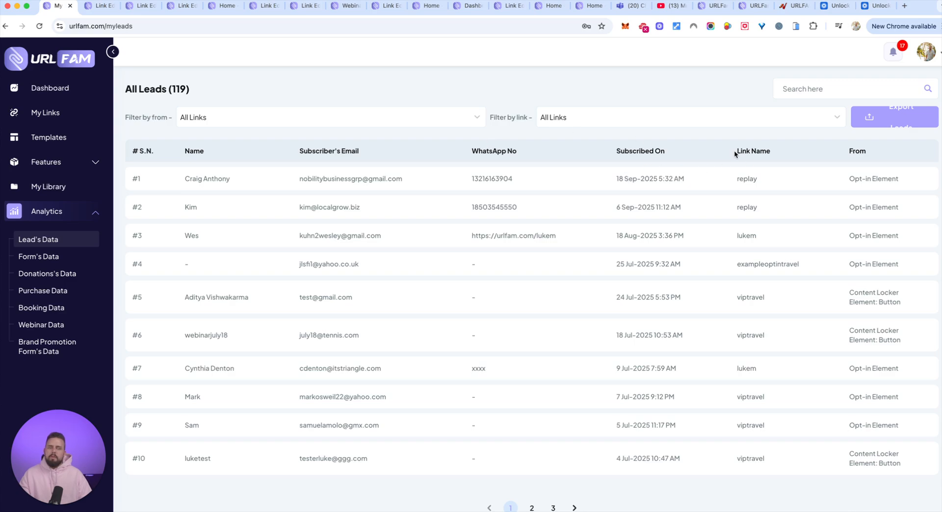
pyautogui.moveTo(736, 155); pyautogui.dragTo(762, 153)
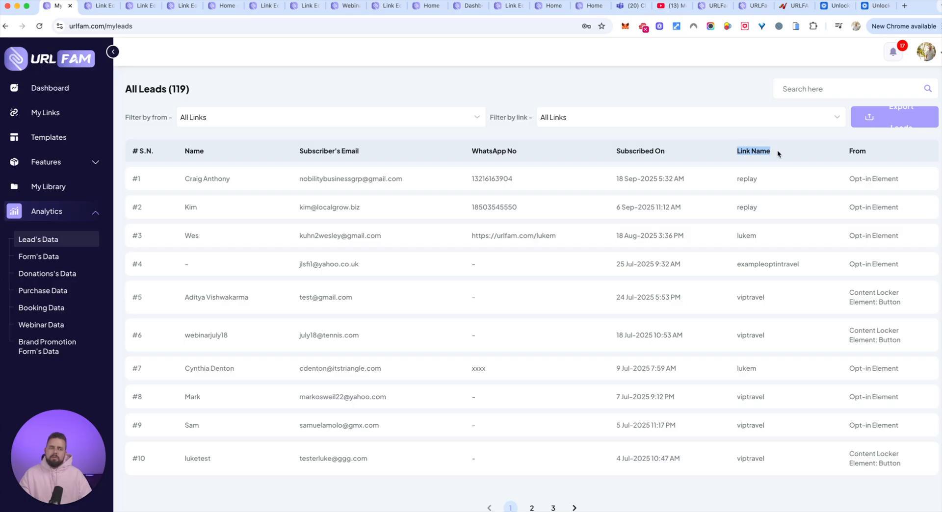
pyautogui.moveTo(852, 180); pyautogui.dragTo(867, 183)
pyautogui.moveTo(853, 301); pyautogui.dragTo(902, 303)
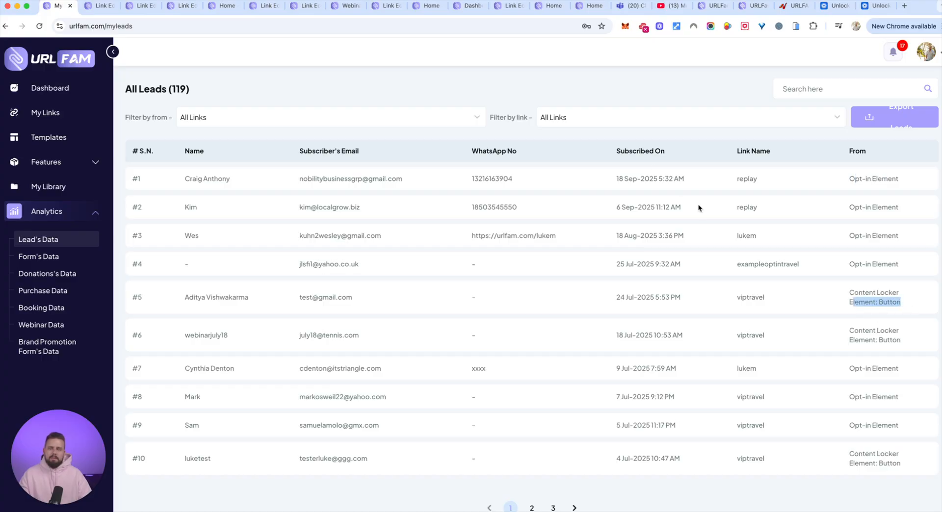
# Return to the link editor and open the link's appearance settings
pyautogui.click(97, 6)
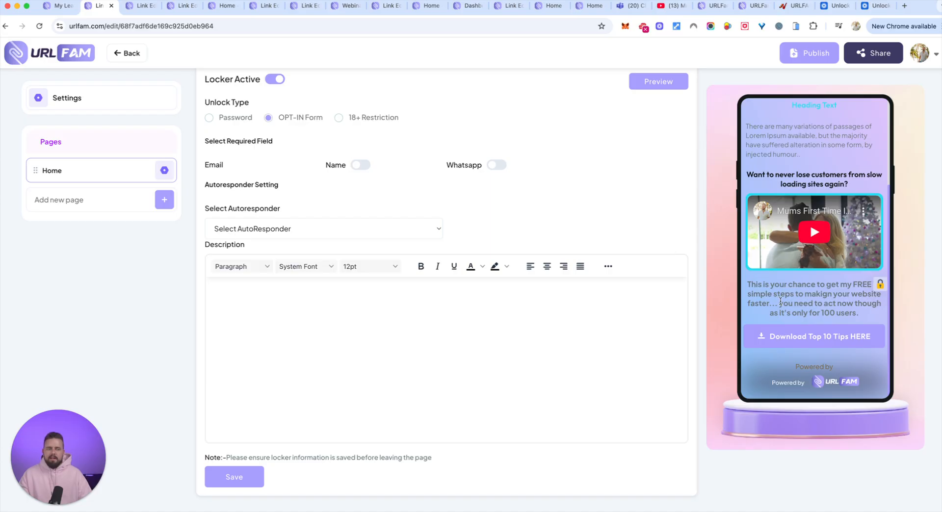
pyautogui.scroll(10, 619, 296)
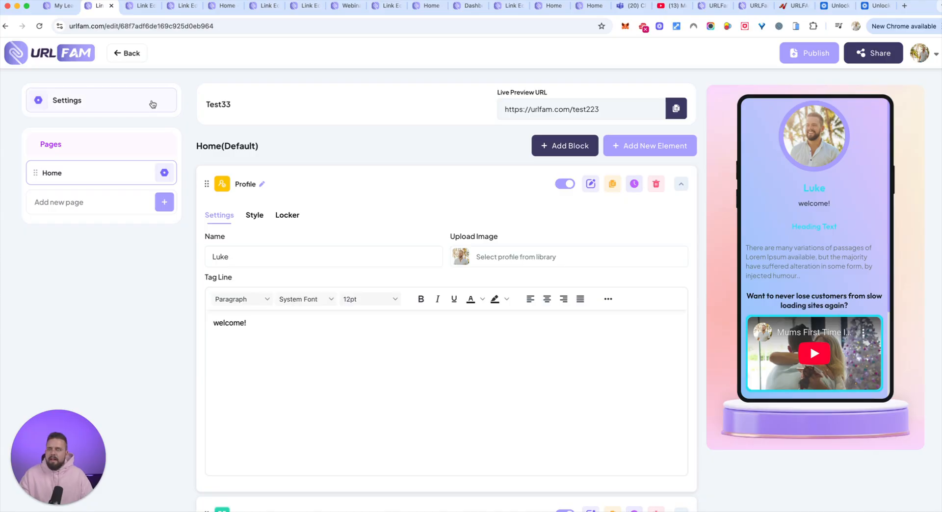
pyautogui.click(121, 104)
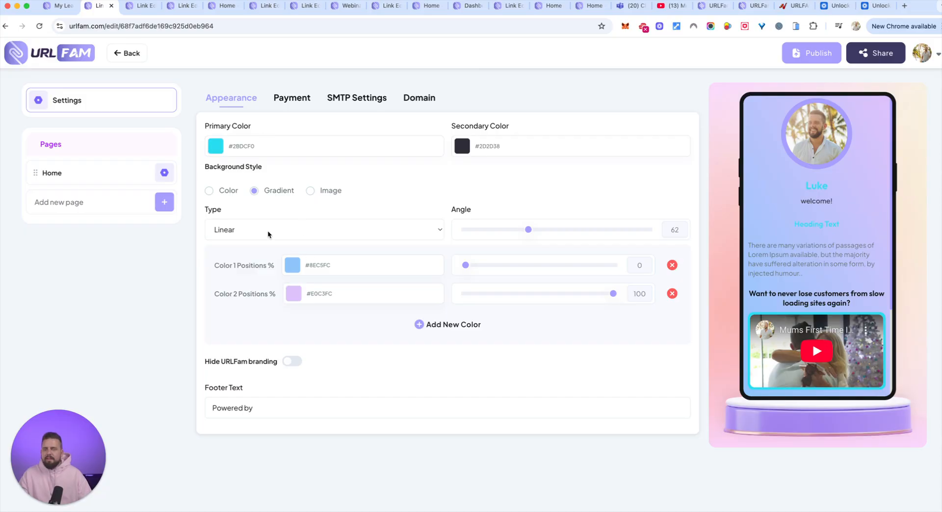
# Set the link's primary color to black (#000000)
pyautogui.click(216, 148)
pyautogui.moveTo(287, 255); pyautogui.dragTo(153, 291)
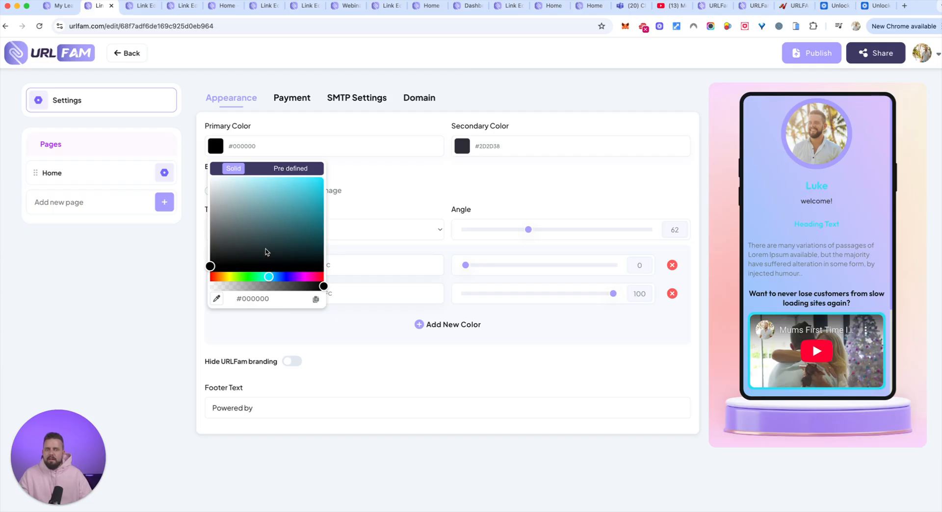
pyautogui.click(387, 190)
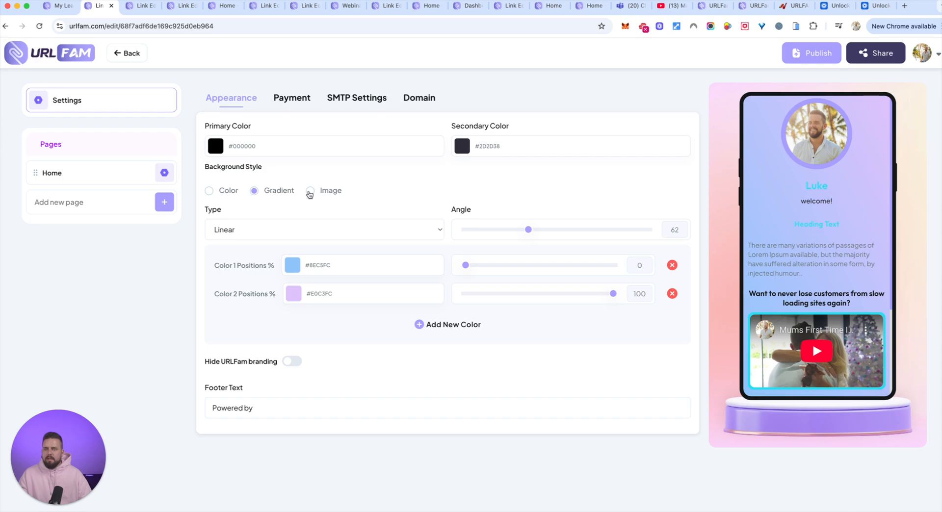
# Switch the background style to Image and search the royalty-free Unsplash photos for "minamalist background"
pyautogui.click(310, 192)
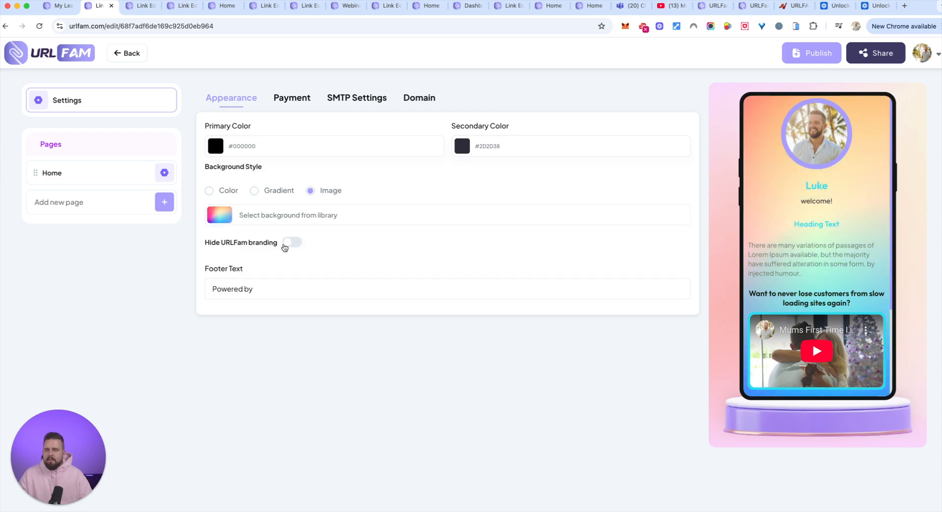
pyautogui.click(302, 219)
pyautogui.click(388, 157)
pyautogui.click(386, 275)
pyautogui.write('modern minamalis')
pyautogui.hotkey('ctrl', 'a')
pyautogui.write('minam')
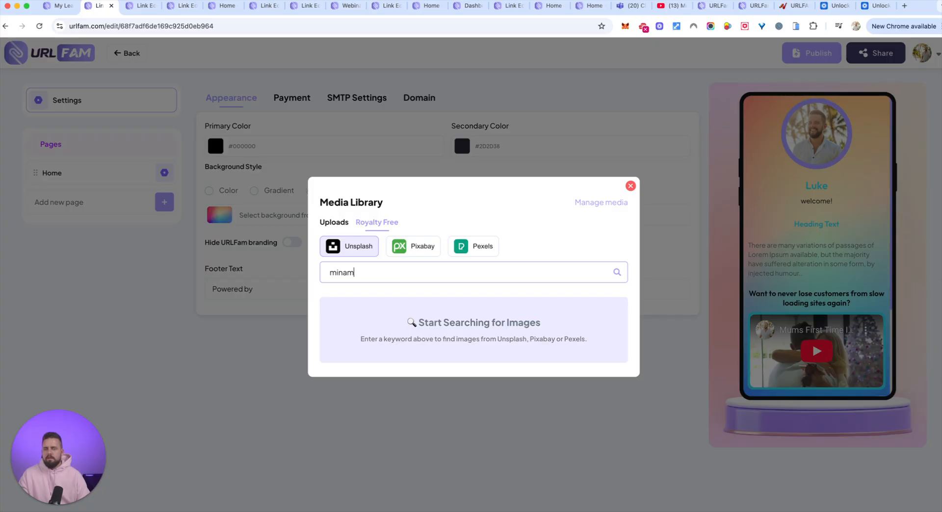
pyautogui.write('alist background')
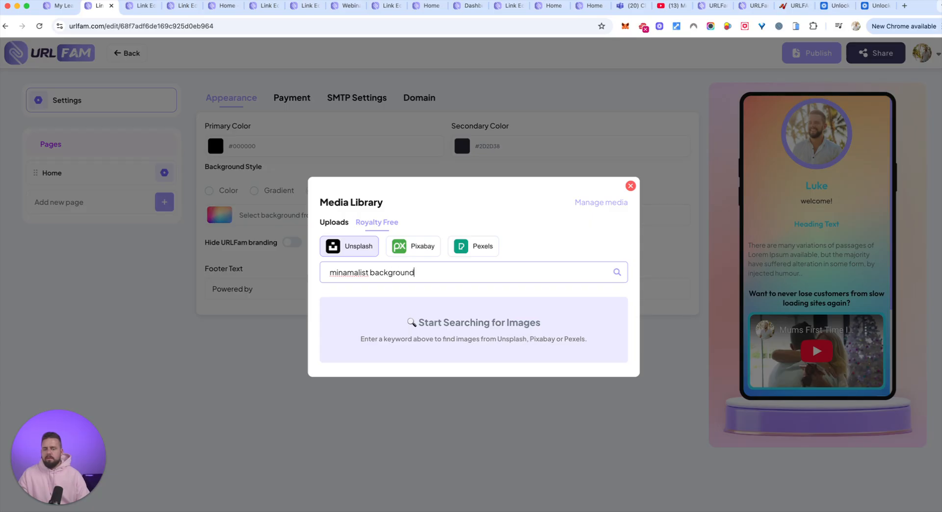
pyautogui.press('Return')
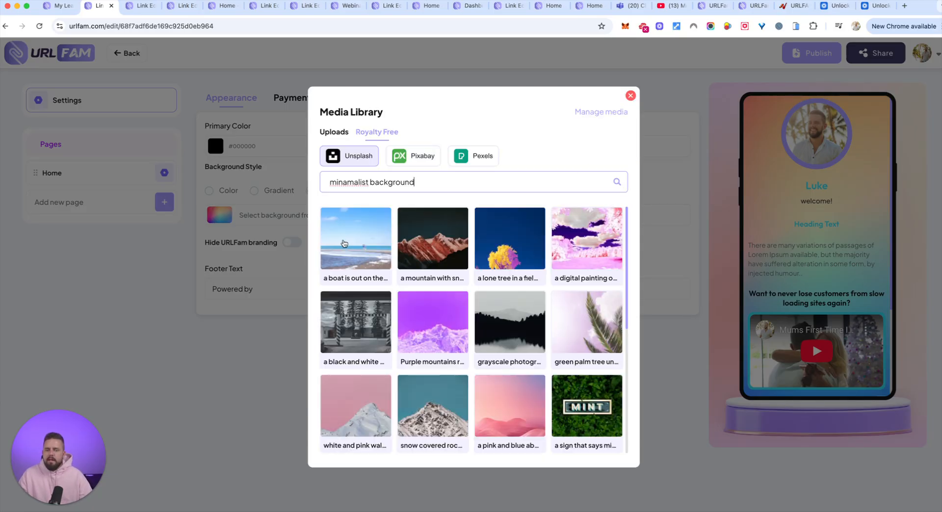
# Crop and upload the grayscale lake and forest photo as the page background, and check it in the preview
pyautogui.click(516, 315)
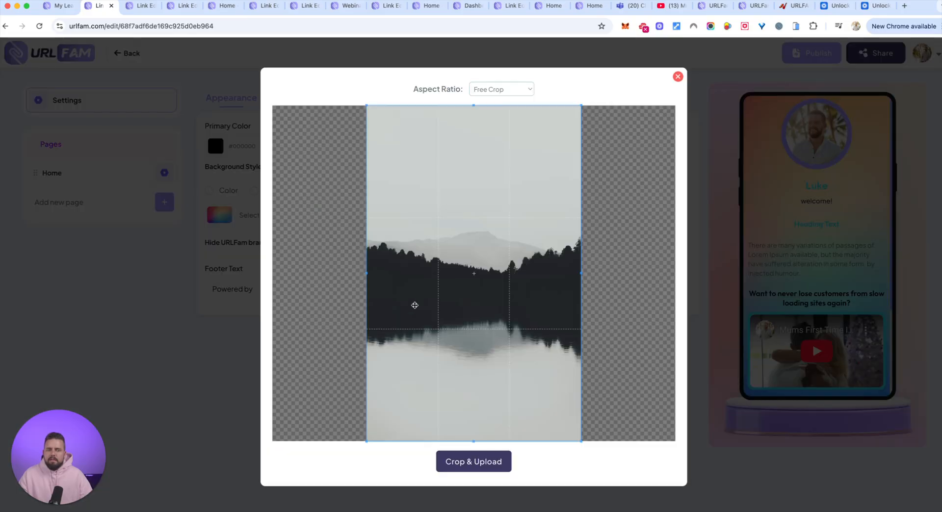
pyautogui.click(482, 463)
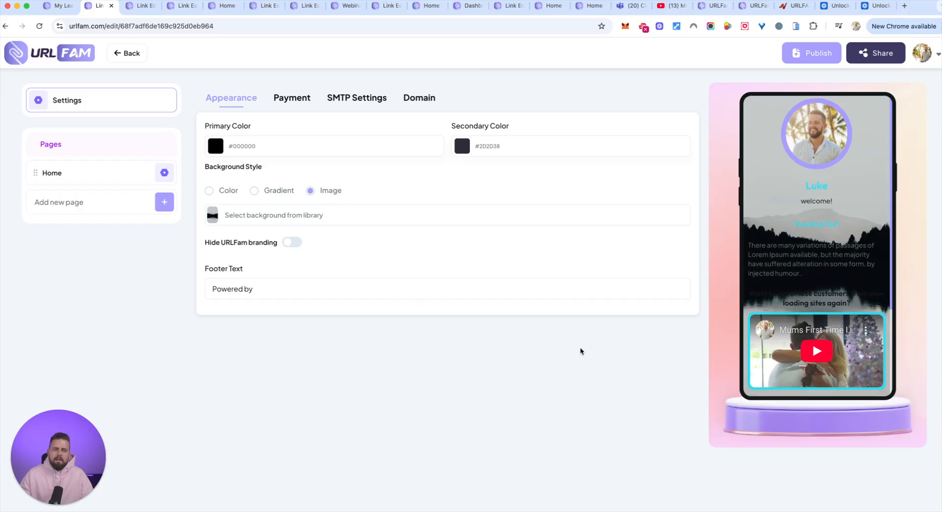
pyautogui.scroll(-3, 832, 267)
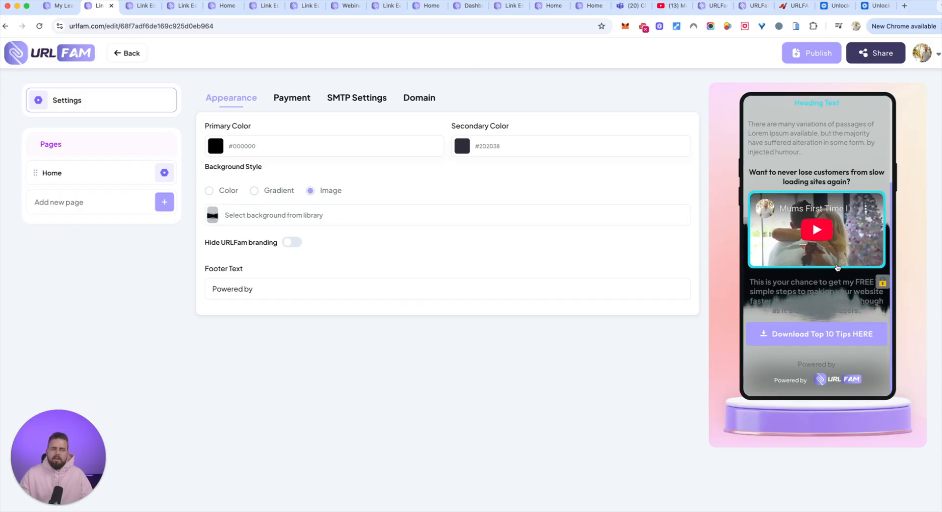
pyautogui.scroll(4, 837, 267)
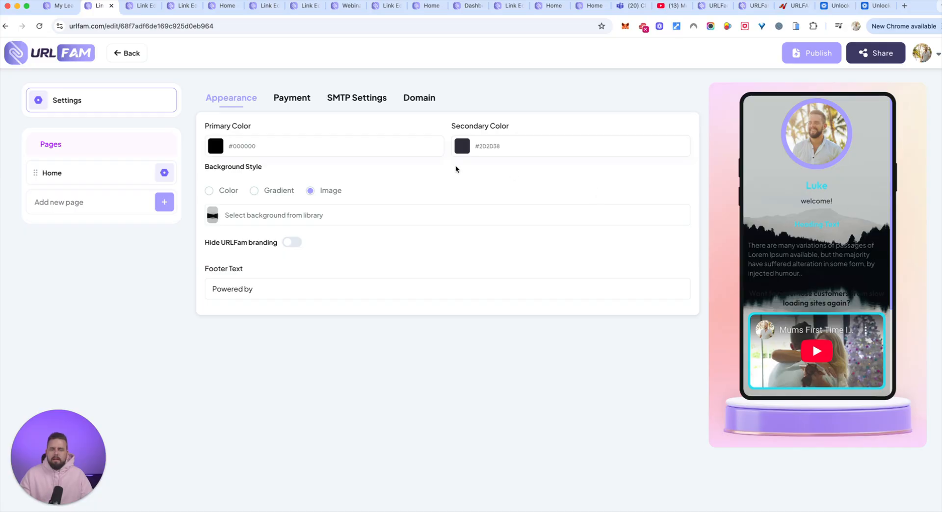
# Set both the primary and the secondary color to white (#FFFFFF)
pyautogui.click(233, 153)
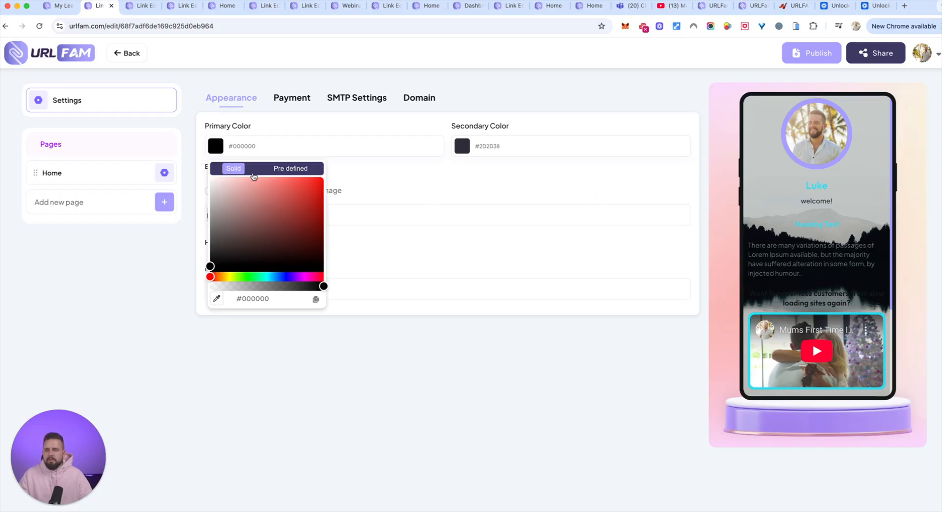
pyautogui.moveTo(262, 251); pyautogui.dragTo(182, 160)
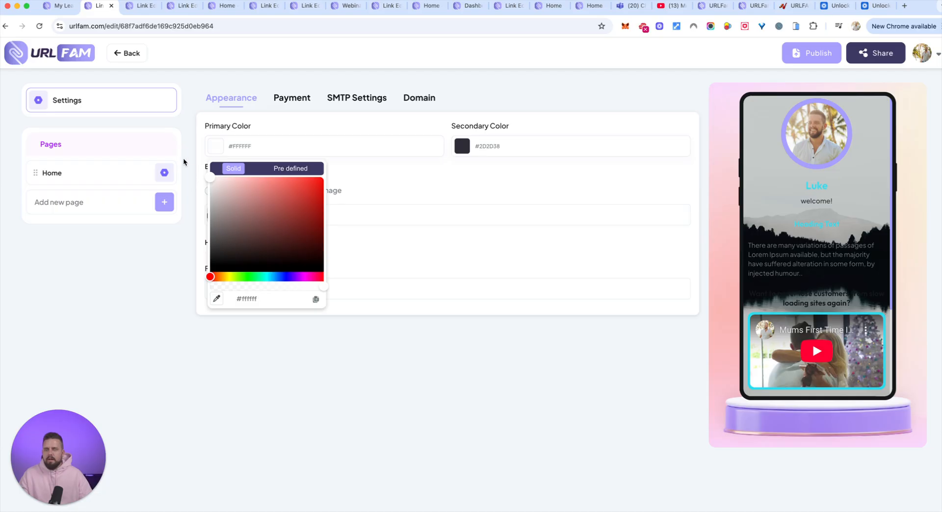
pyautogui.click(443, 184)
pyautogui.click(482, 150)
pyautogui.moveTo(547, 243); pyautogui.dragTo(420, 167)
pyautogui.click(419, 167)
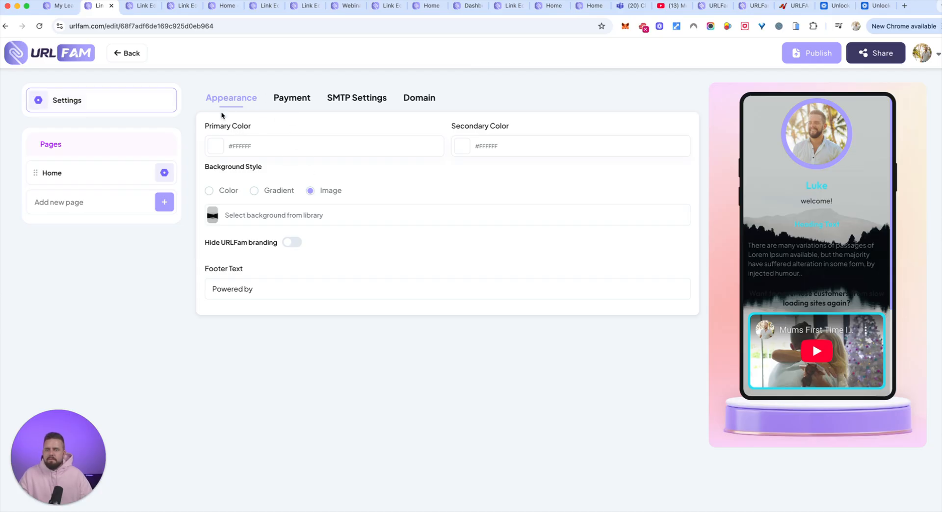
pyautogui.click(255, 192)
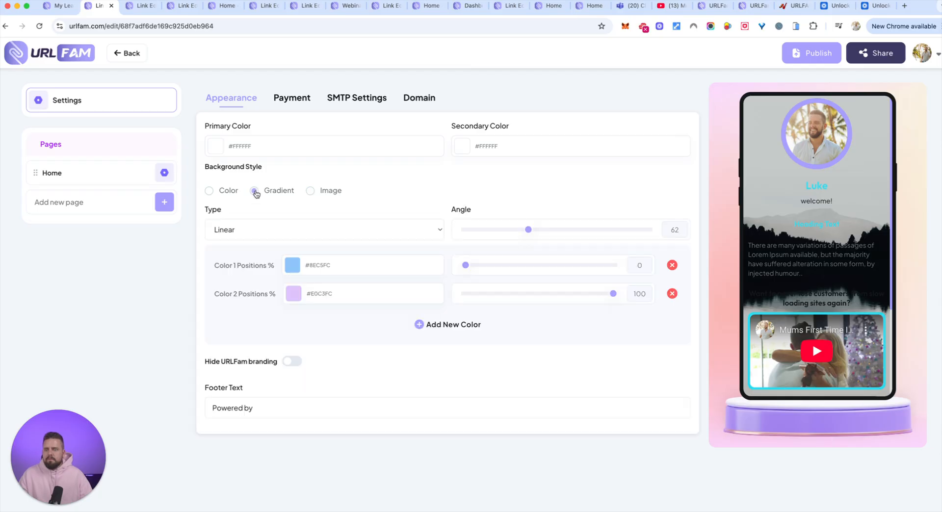
pyautogui.click(310, 191)
pyautogui.click(254, 289)
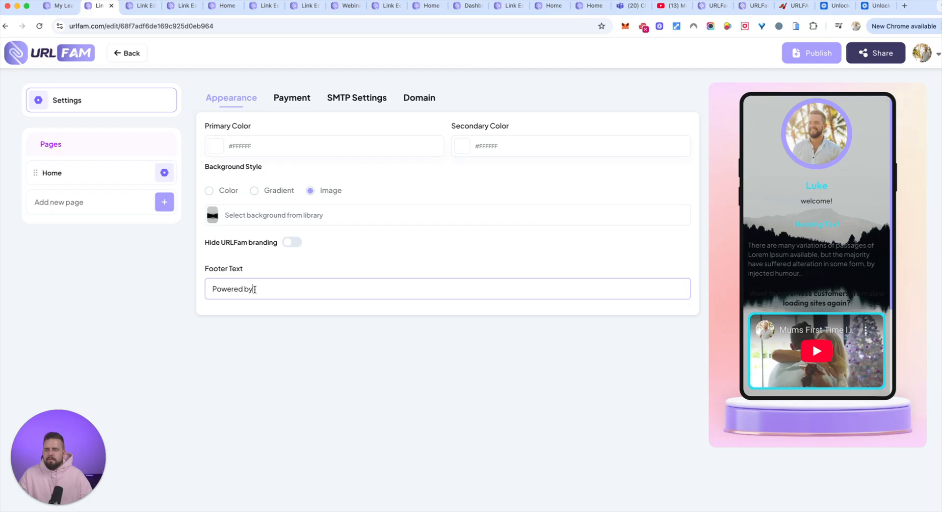
pyautogui.click(257, 142)
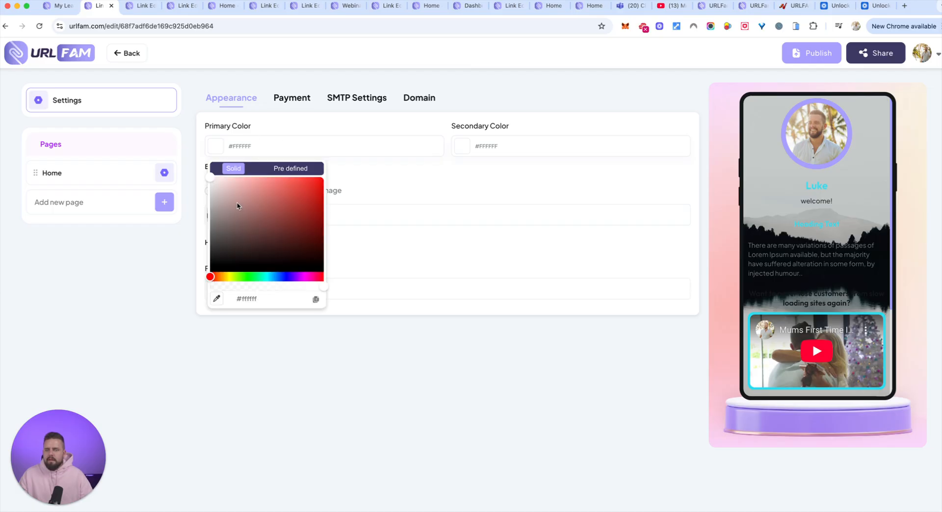
pyautogui.click(288, 169)
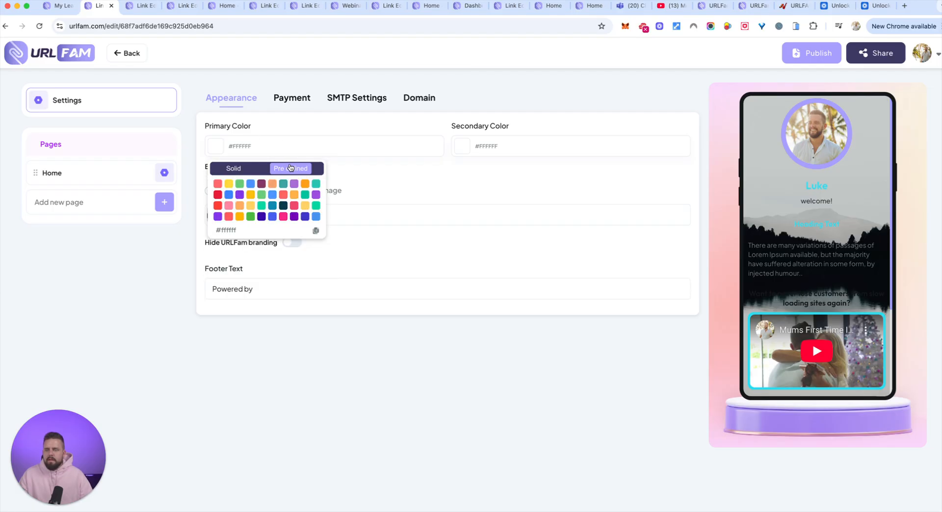
pyautogui.click(382, 182)
pyautogui.scroll(-3, 840, 261)
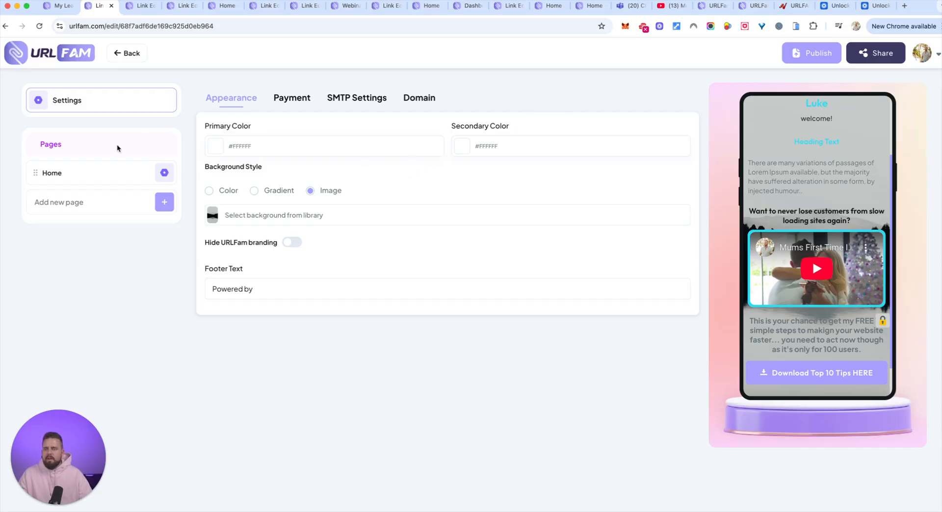
# Reopen the Test33 link for editing from My Links and add a Countdown element to the Home page
pyautogui.click(130, 58)
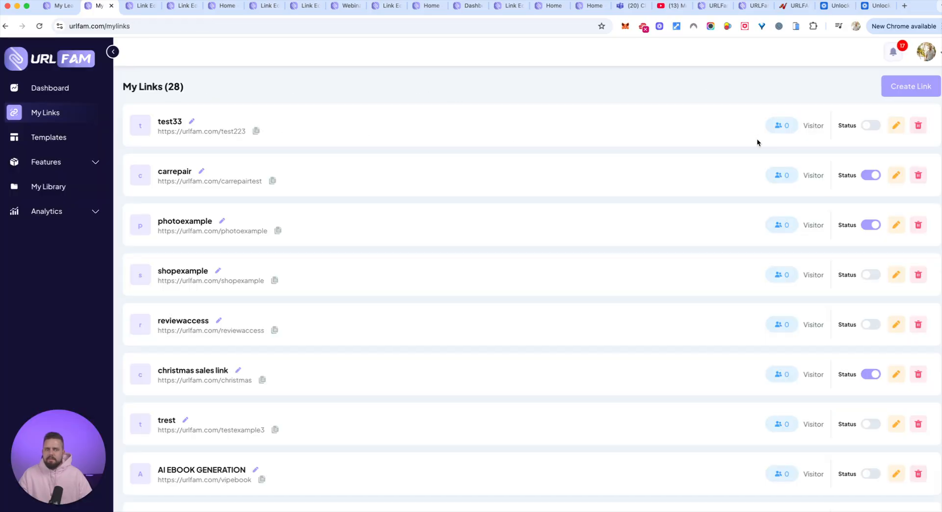
pyautogui.click(896, 125)
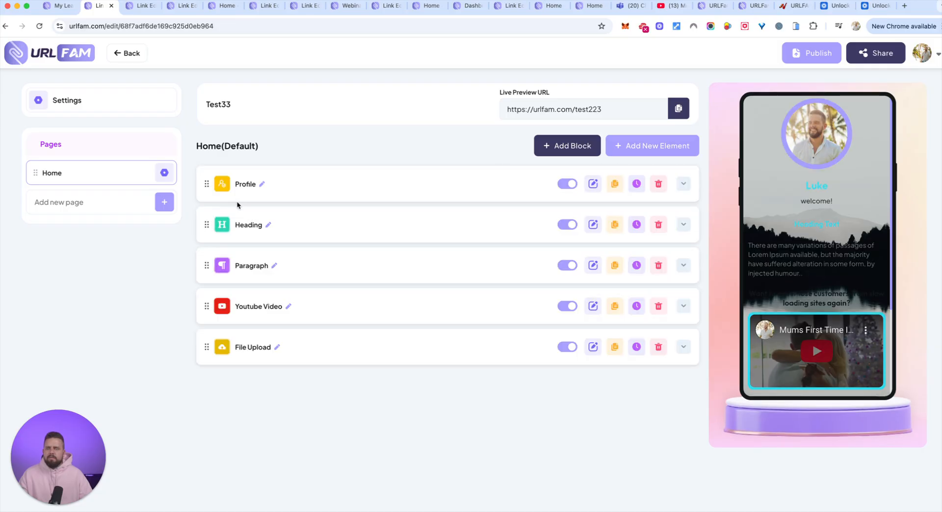
pyautogui.click(643, 145)
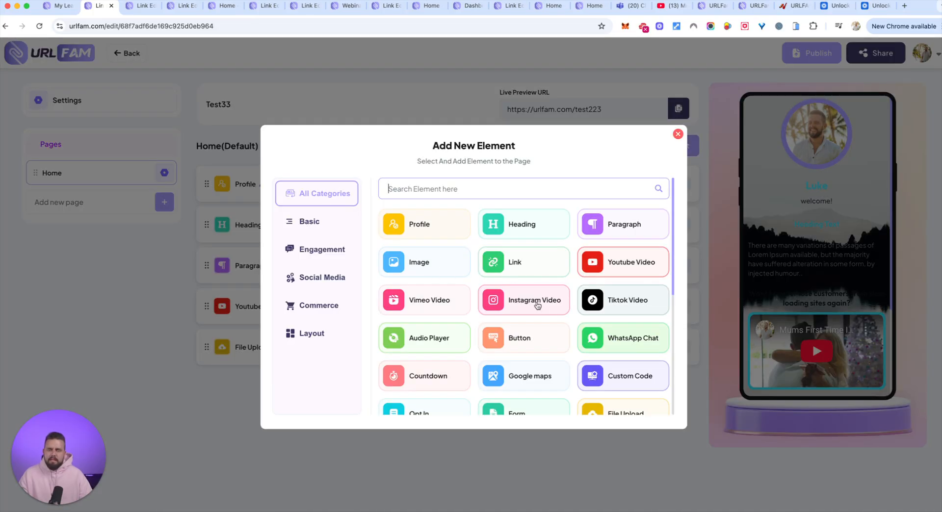
pyautogui.scroll(-4, 583, 309)
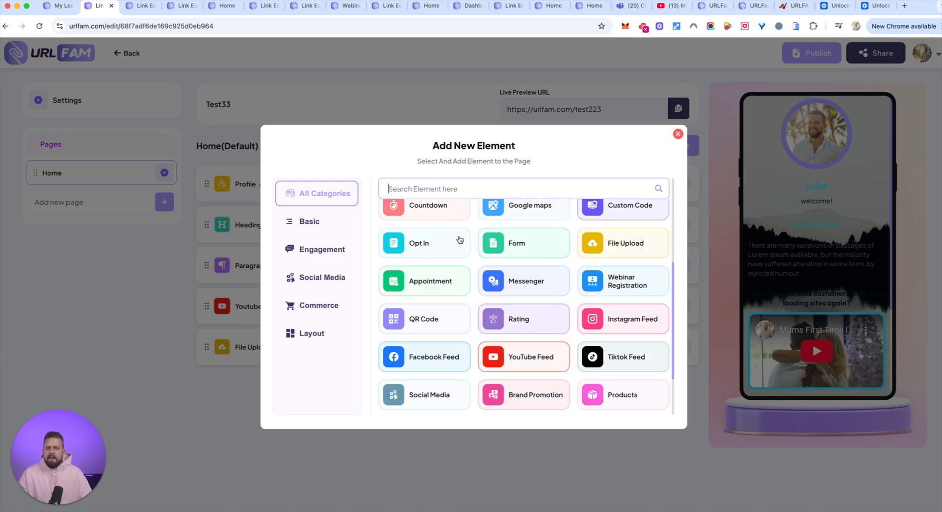
pyautogui.click(450, 210)
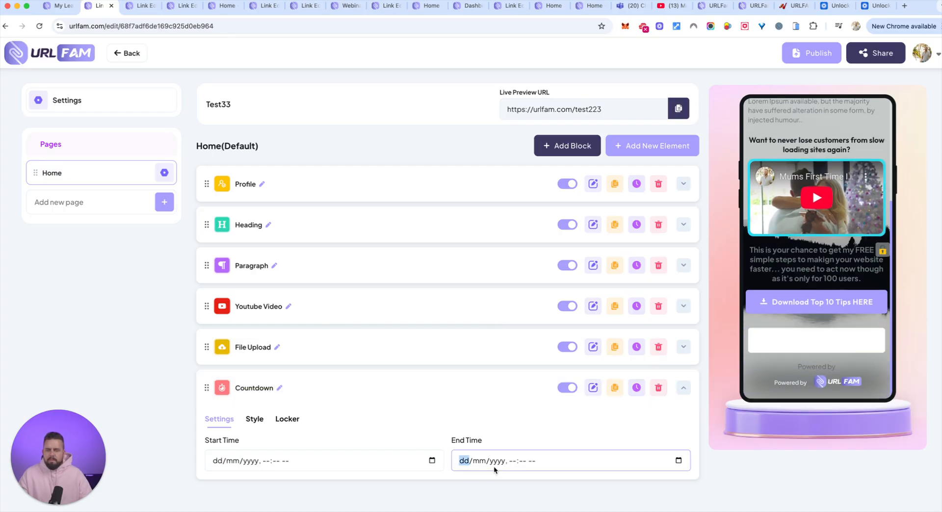
# Set the Countdown's end time to 28/10/2025, 02:25 am
pyautogui.click(665, 461)
pyautogui.click(678, 460)
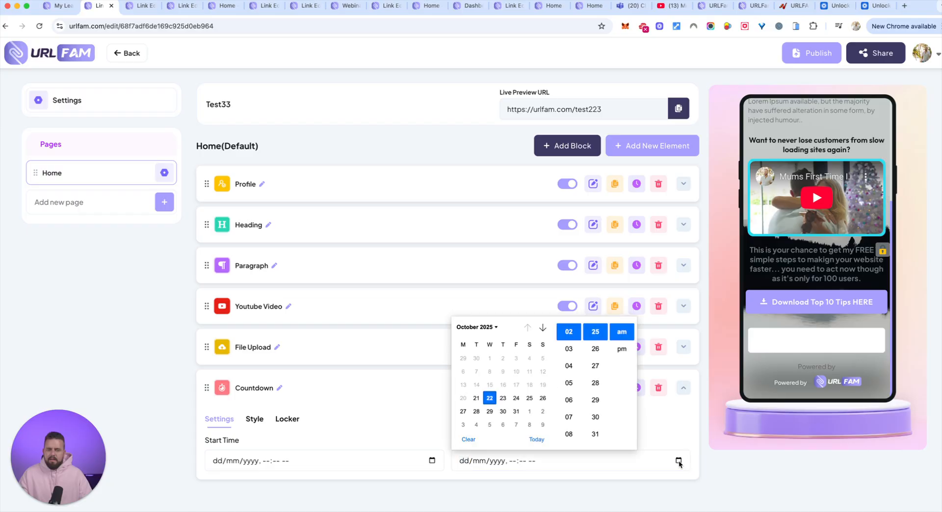
pyautogui.click(542, 398)
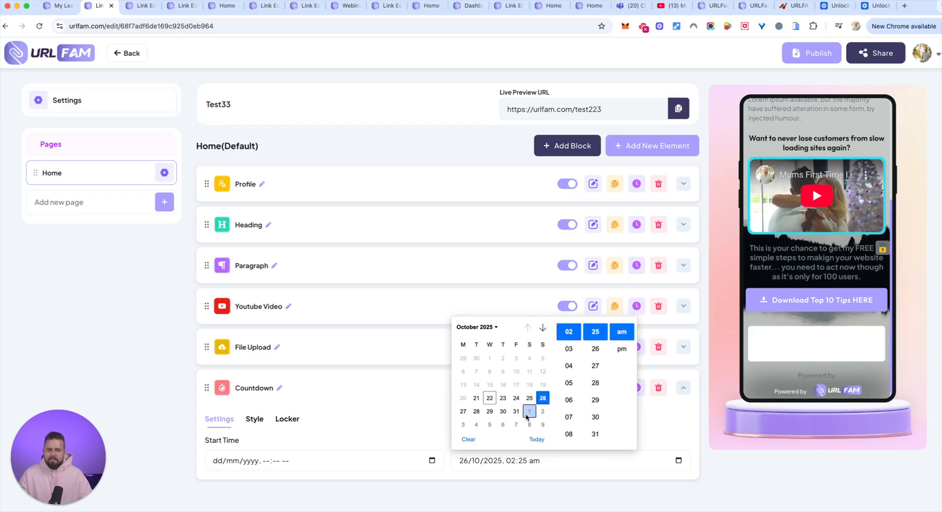
pyautogui.click(477, 411)
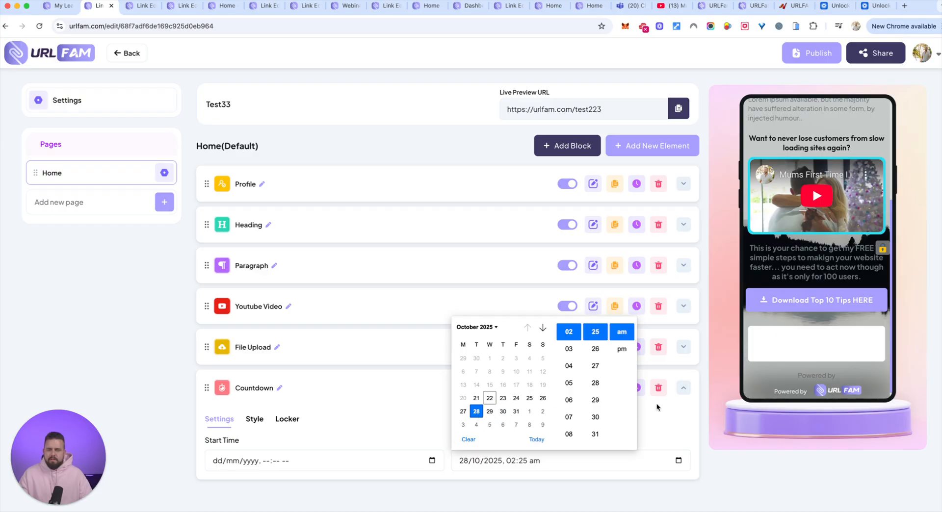
pyautogui.click(660, 421)
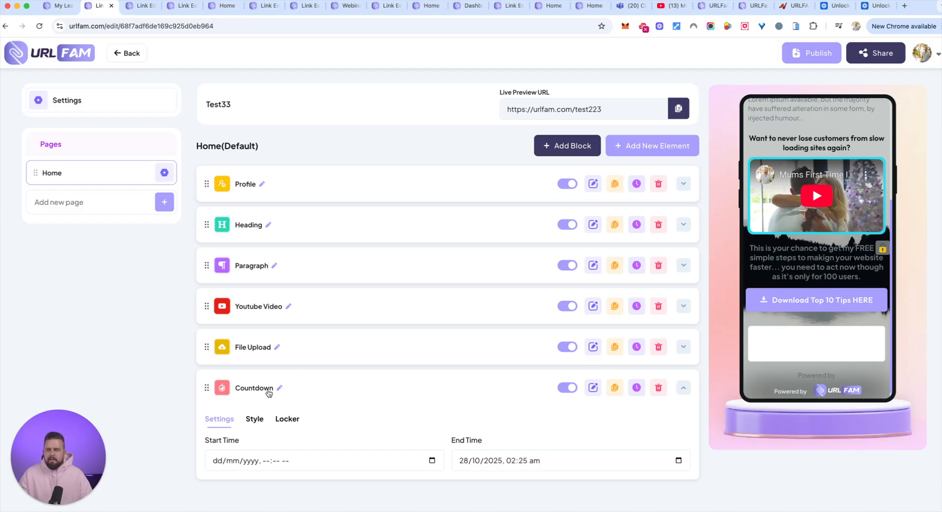
# Set the Countdown's start time to 22/10/2025, 02:26 am
pyautogui.click(267, 461)
pyautogui.click(235, 463)
pyautogui.click(431, 461)
pyautogui.click(243, 397)
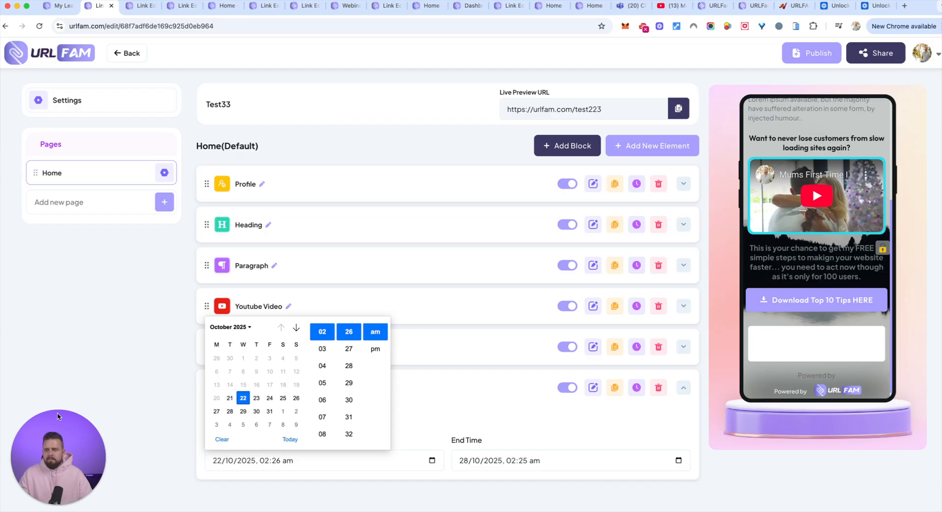
pyautogui.click(20, 433)
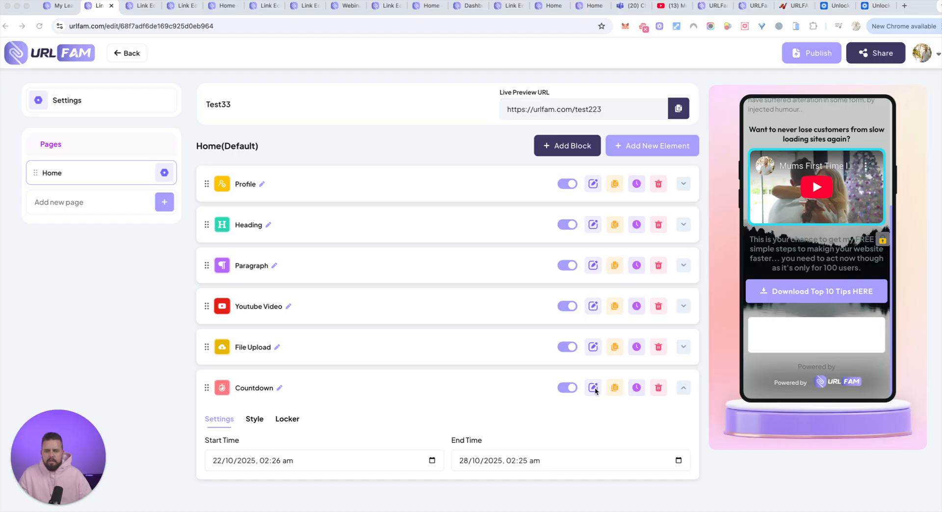
# Change the Countdown style's background type to Background Transparent
pyautogui.click(255, 420)
pyautogui.scroll(-2, 522, 363)
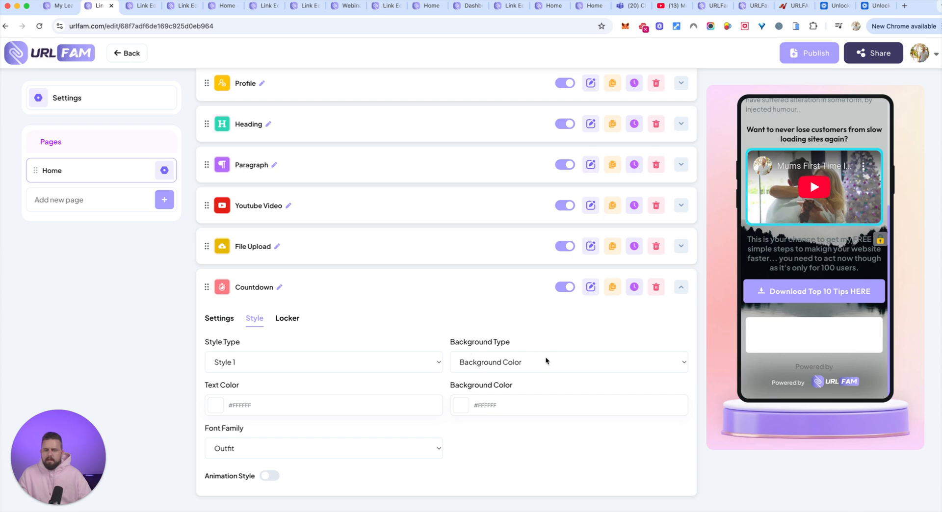
pyautogui.click(545, 361)
pyautogui.click(540, 373)
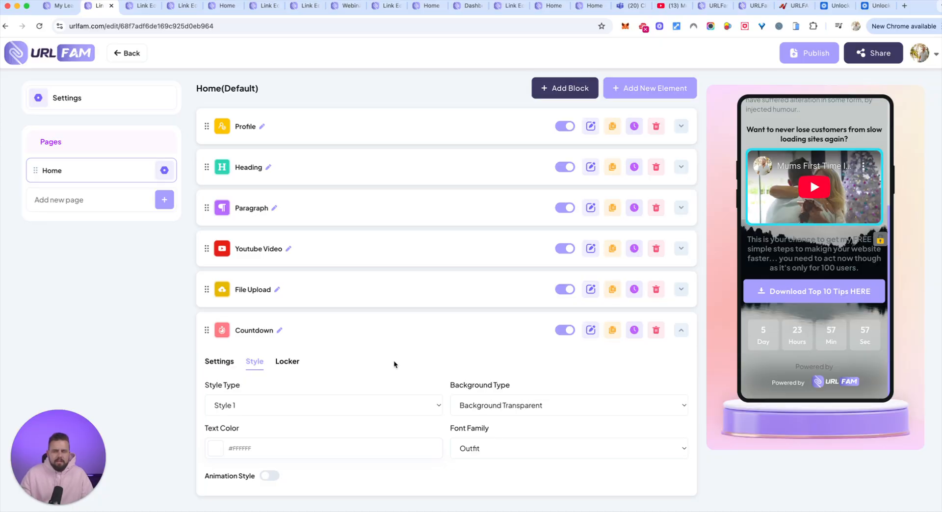
# Try several text colors on the Countdown and settle on #A89FFF, sampled from the download button in the preview
pyautogui.click(216, 449)
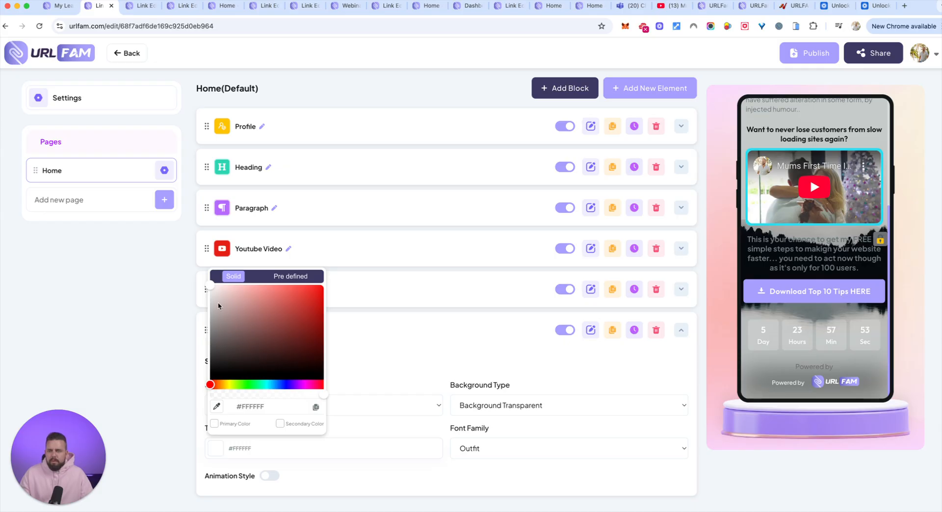
pyautogui.click(229, 386)
pyautogui.moveTo(250, 301); pyautogui.dragTo(364, 285)
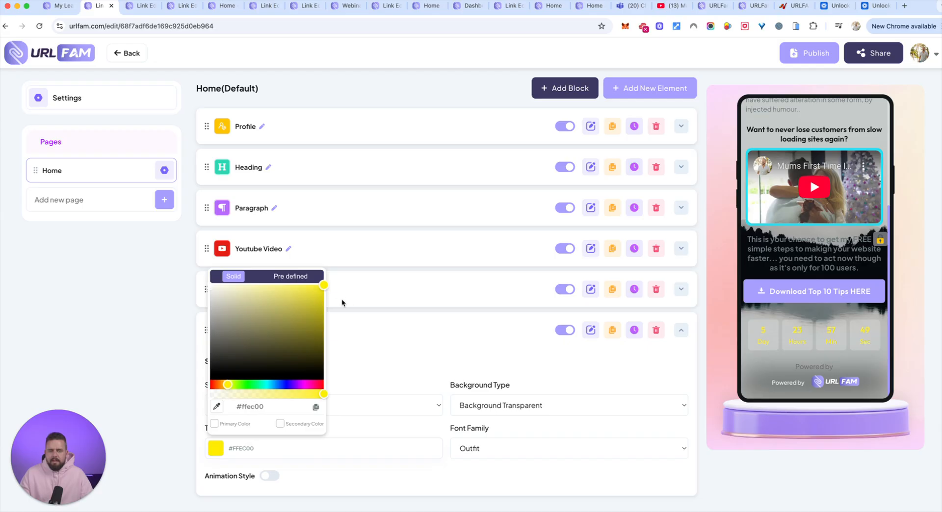
pyautogui.click(247, 384)
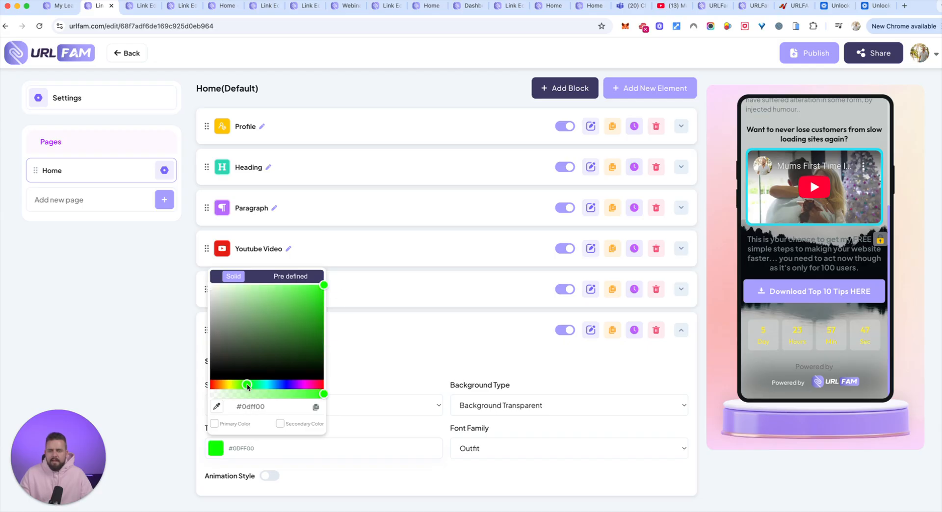
pyautogui.moveTo(247, 383); pyautogui.dragTo(237, 385)
pyautogui.click(276, 385)
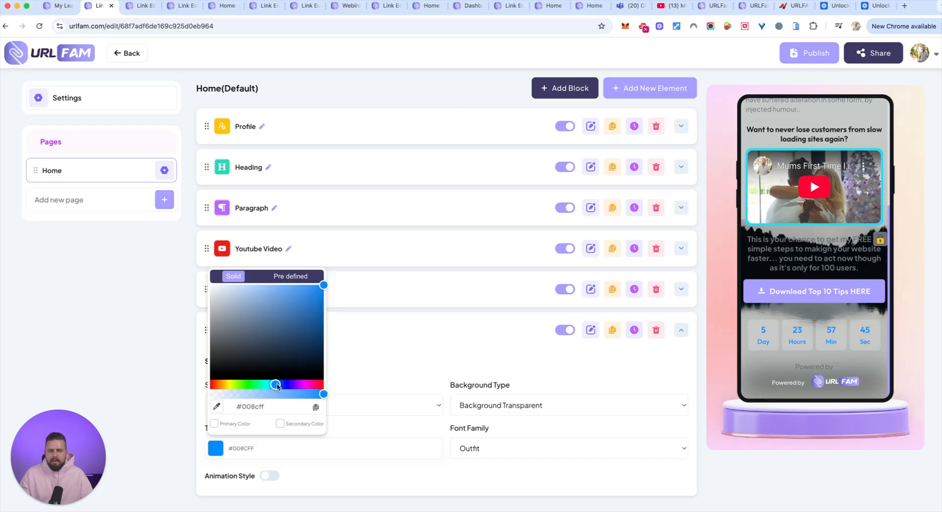
pyautogui.click(297, 385)
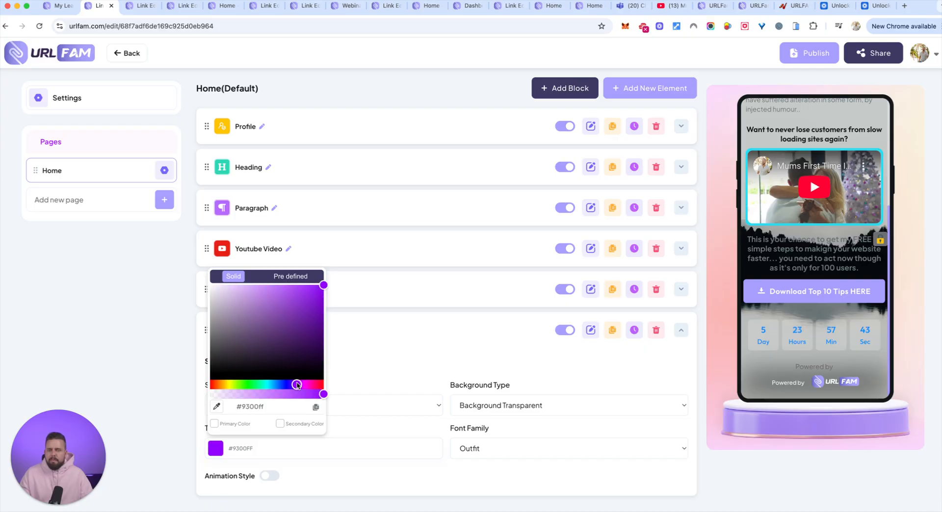
pyautogui.click(299, 385)
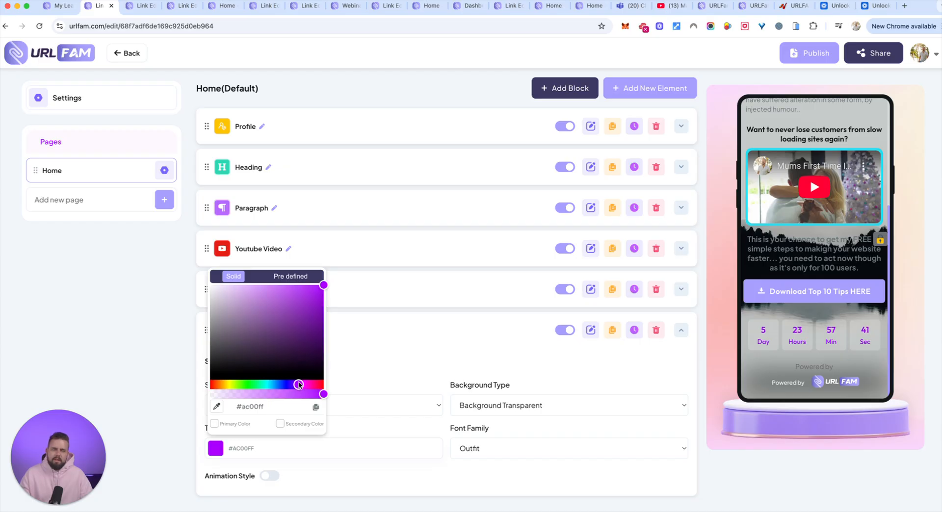
pyautogui.click(259, 287)
pyautogui.moveTo(276, 318); pyautogui.dragTo(288, 298)
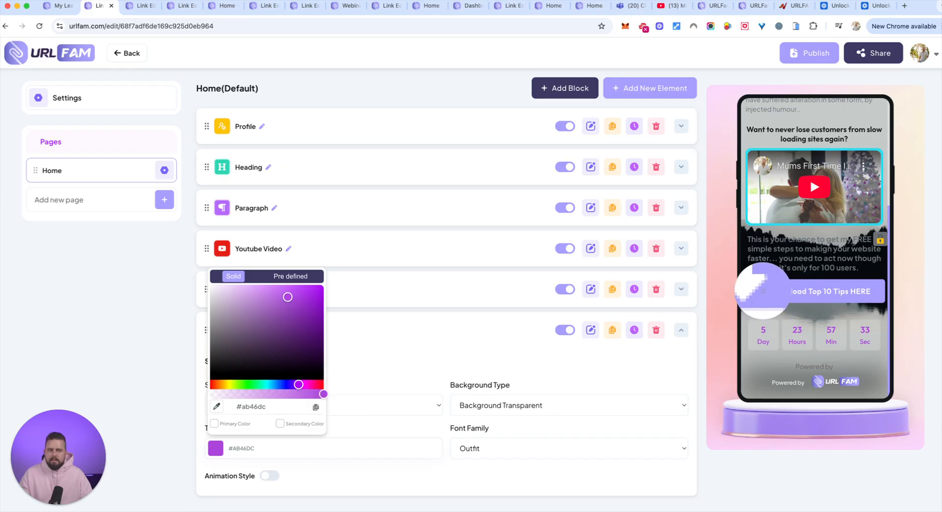
pyautogui.click(773, 288)
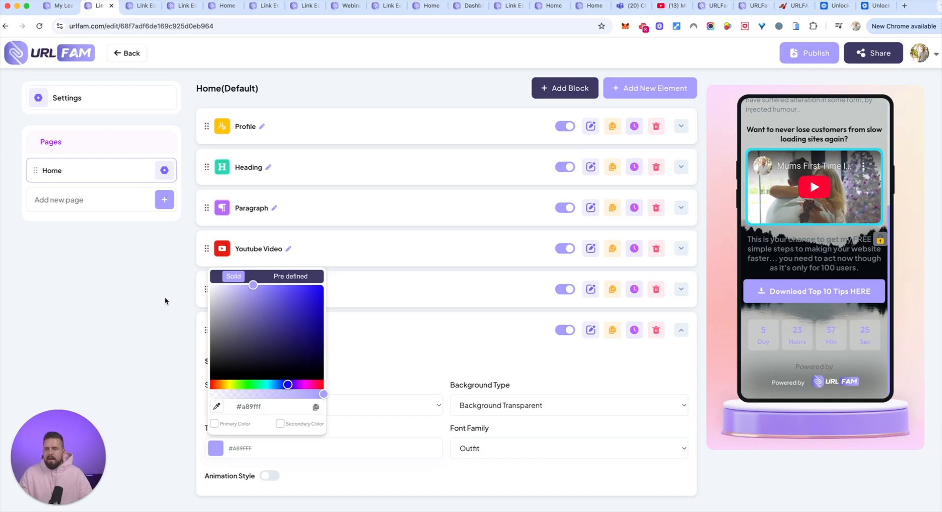
pyautogui.click(175, 289)
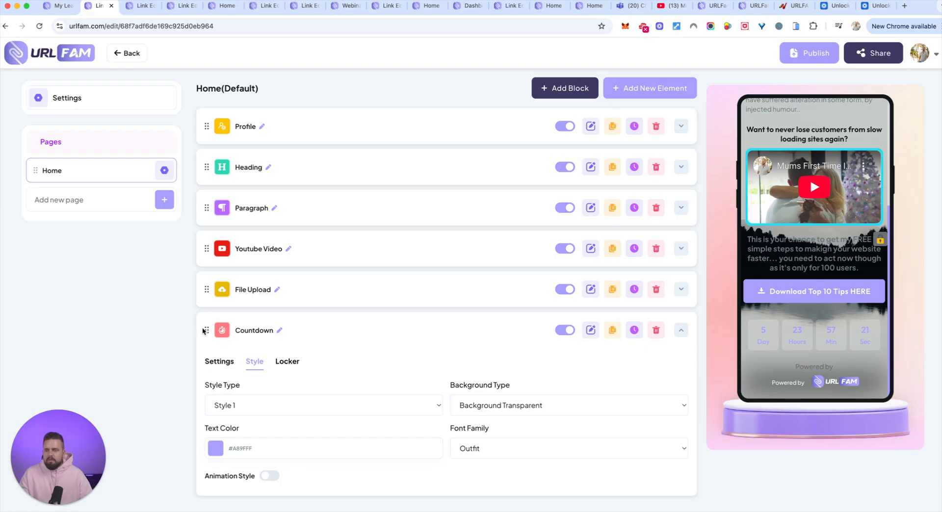
# Move the Countdown between Youtube Video and File Upload, and try the Heading below the Paragraph before restoring their order
pyautogui.moveTo(206, 329); pyautogui.dragTo(203, 295)
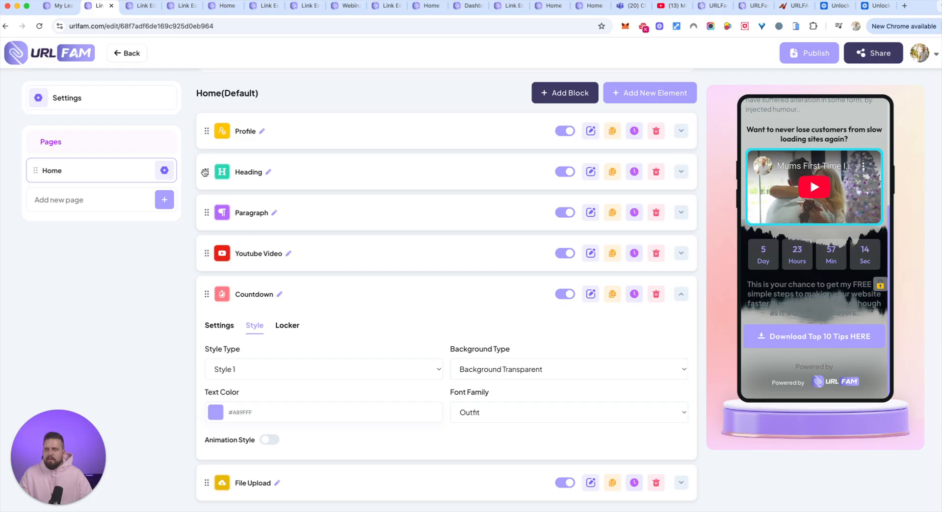
pyautogui.moveTo(206, 170); pyautogui.dragTo(206, 213)
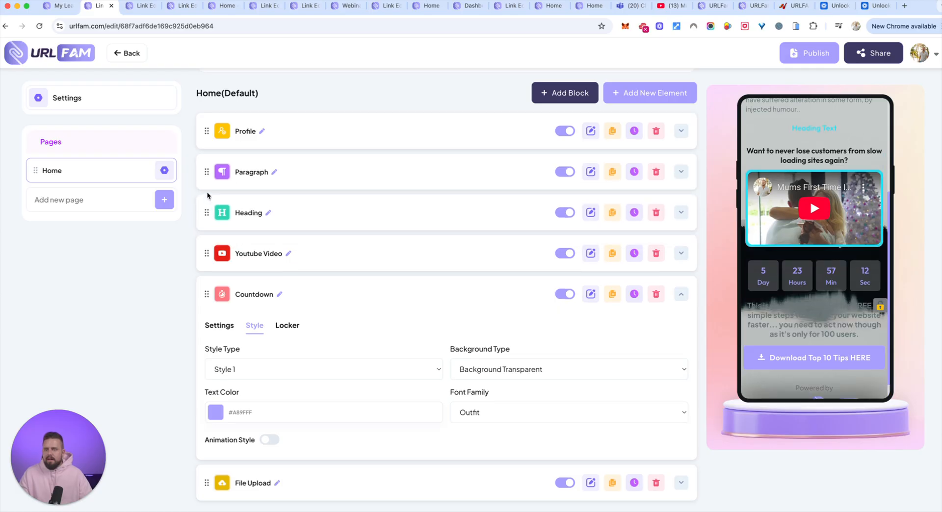
pyautogui.moveTo(208, 171); pyautogui.dragTo(216, 212)
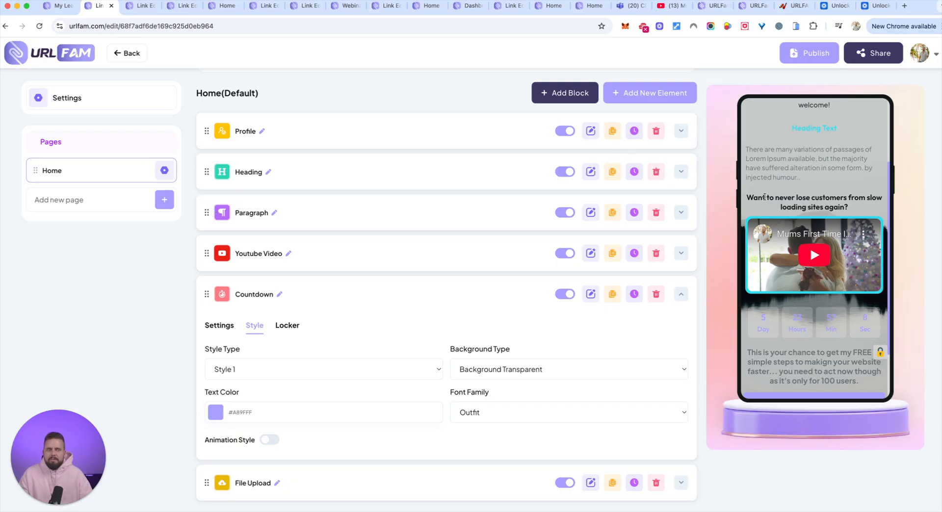
pyautogui.scroll(-3, 784, 201)
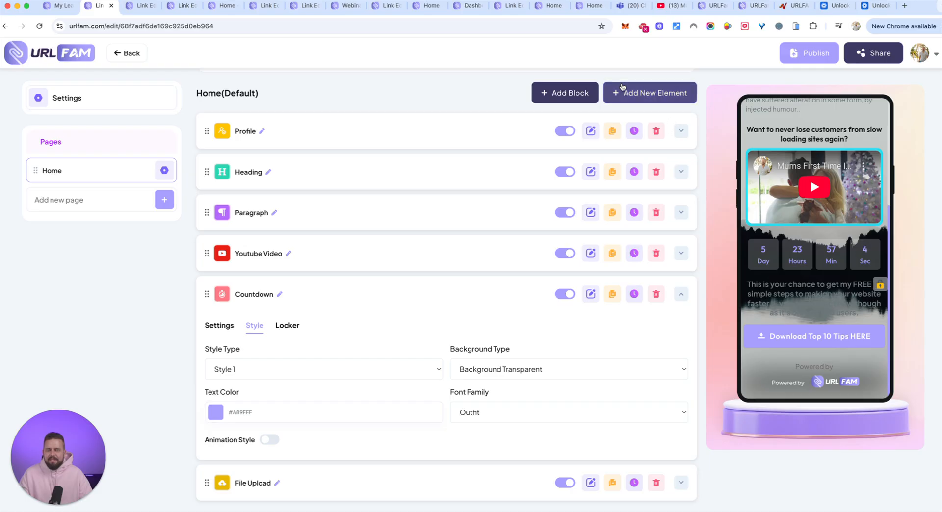
# Add an Appointment element to the Home page and review its settings
pyautogui.click(659, 92)
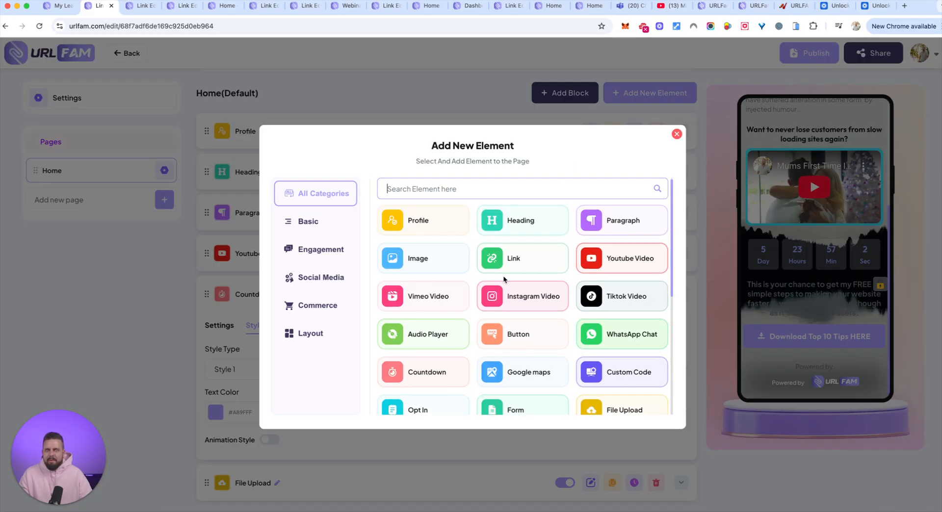
pyautogui.scroll(-5, 545, 343)
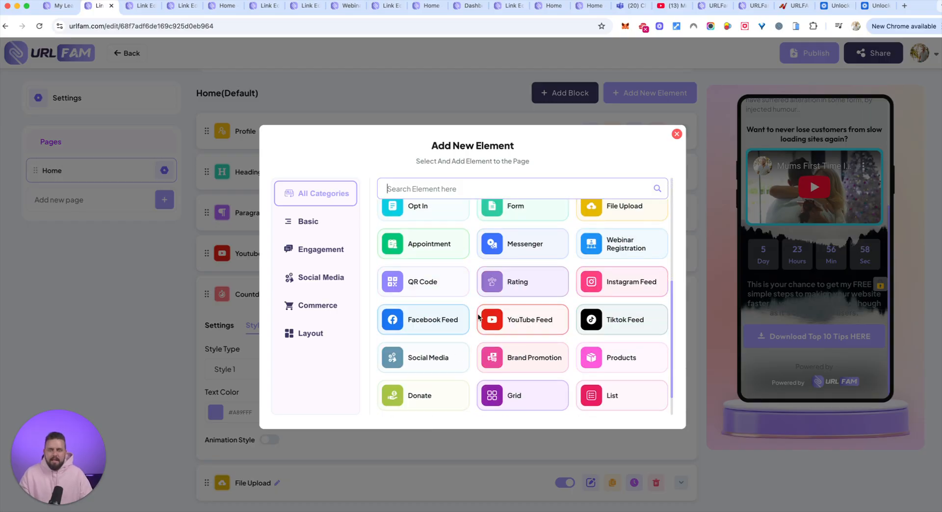
pyautogui.click(419, 241)
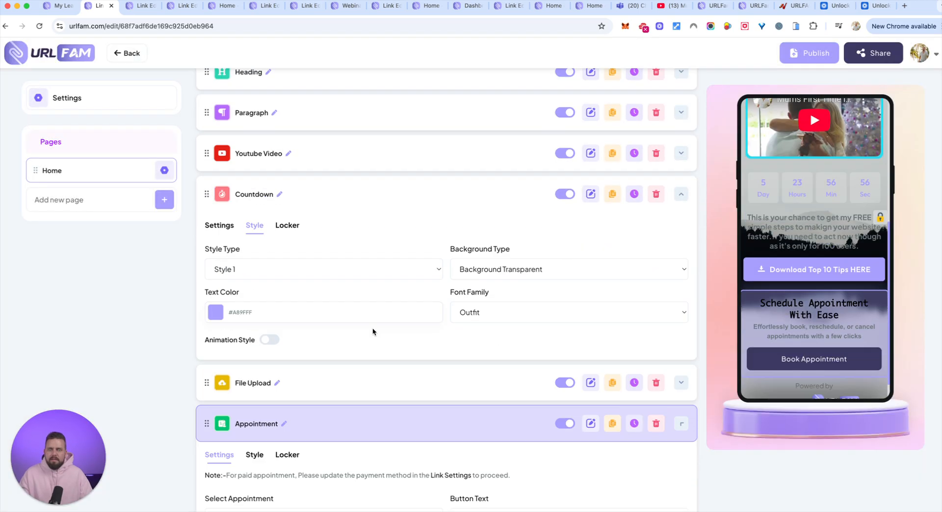
pyautogui.scroll(-1, 225, 328)
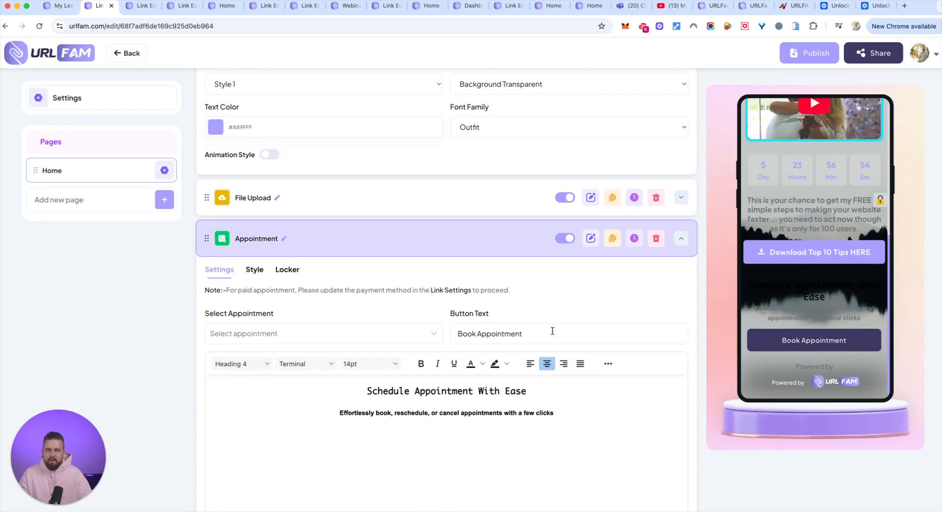
pyautogui.scroll(-1, 670, 343)
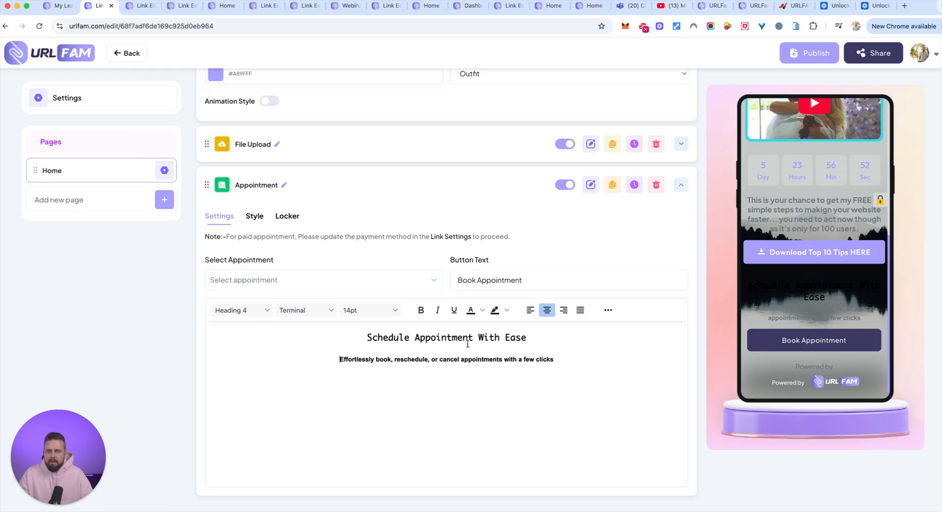
# Open the link's appearance settings and switch the background style to Gradient
pyautogui.click(80, 100)
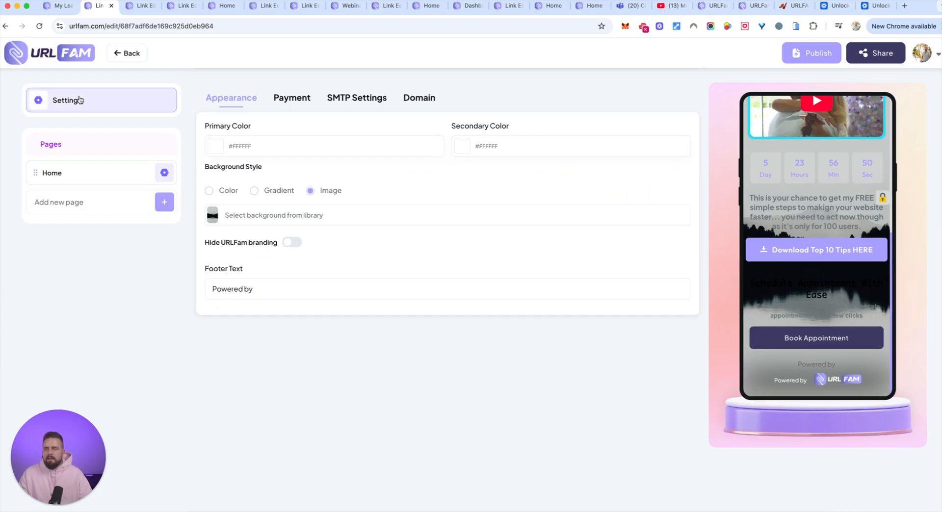
pyautogui.click(490, 148)
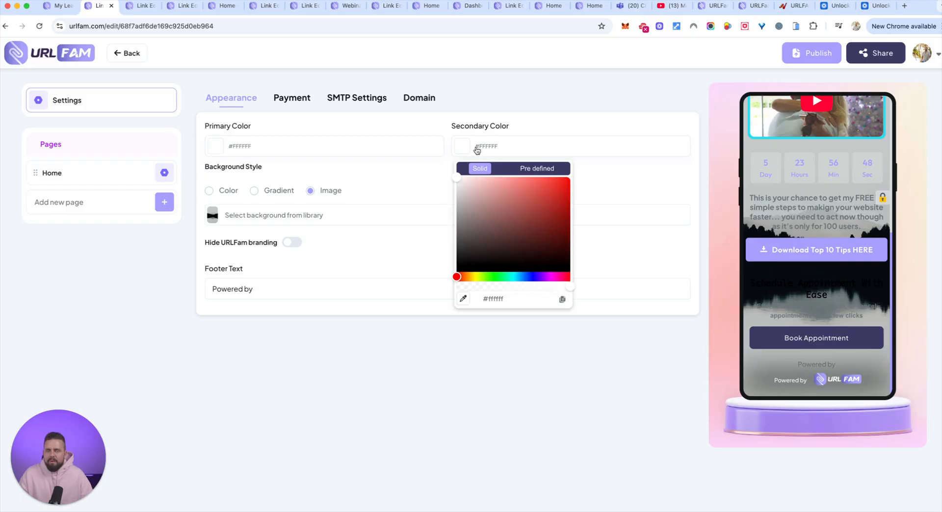
pyautogui.click(269, 196)
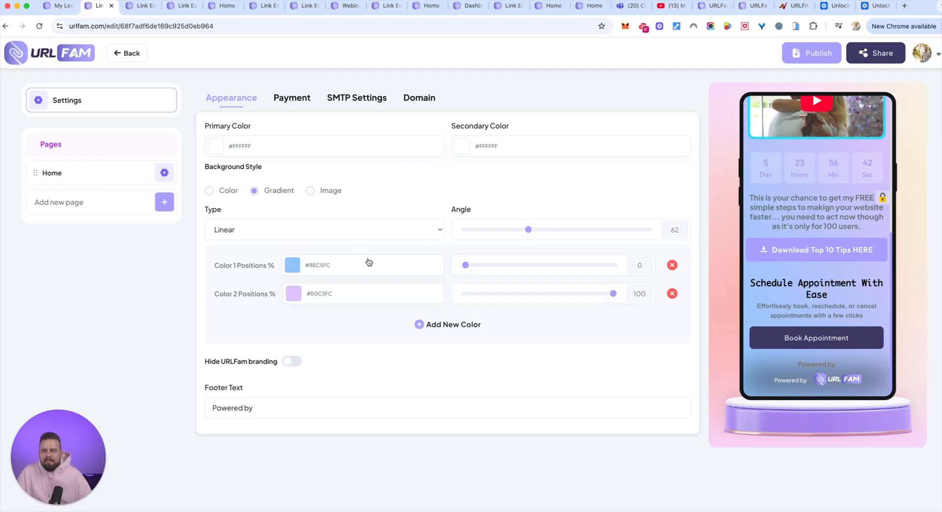
# Try the Radial gradient type and return it to Linear
pyautogui.click(398, 236)
pyautogui.click(389, 241)
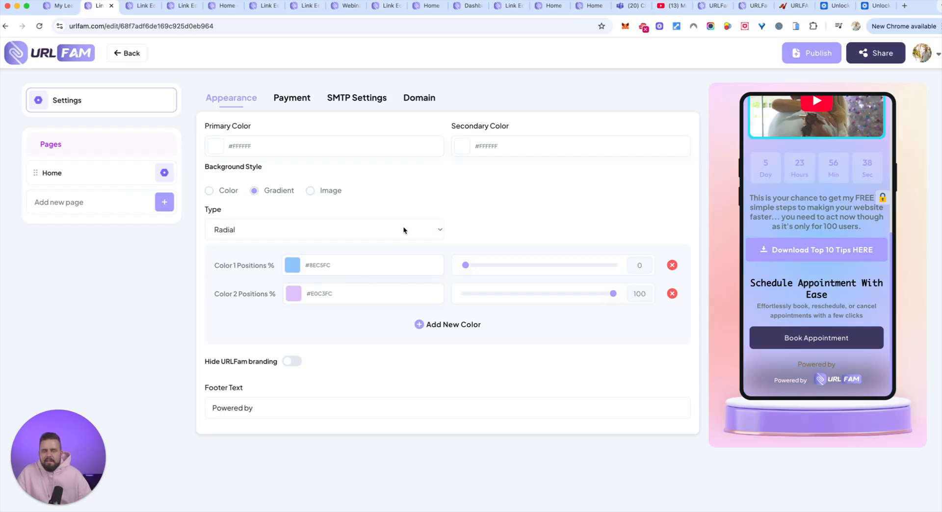
pyautogui.click(404, 230)
pyautogui.click(356, 219)
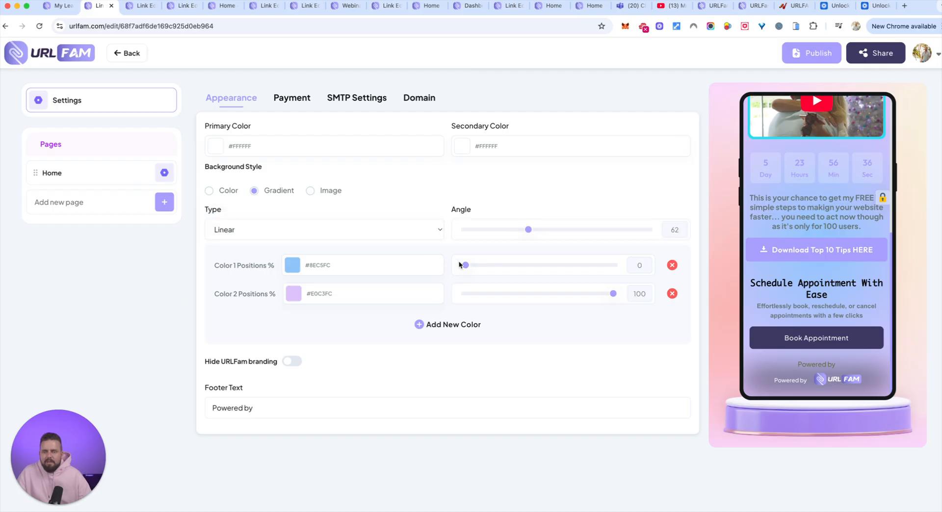
# Set the gradient's first color position to 44% and its color to light blue #CBE3FA
pyautogui.moveTo(465, 265); pyautogui.dragTo(566, 265)
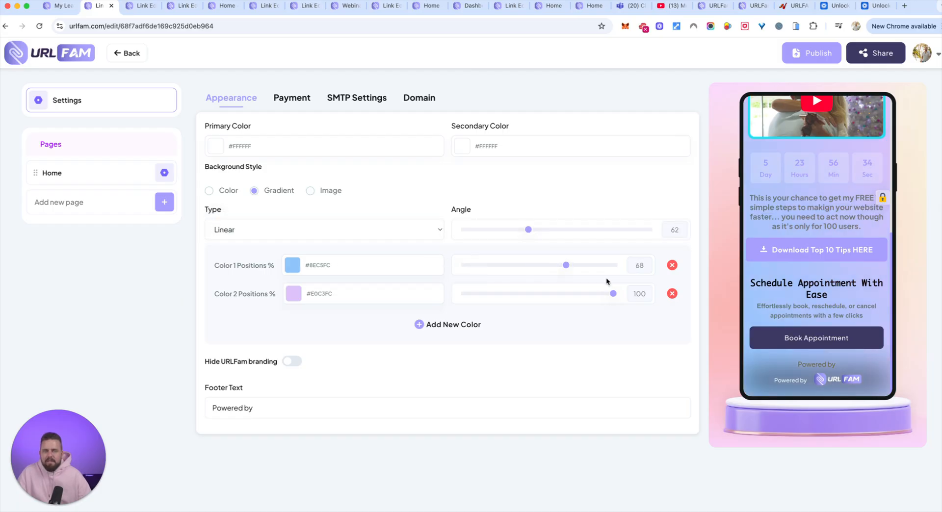
pyautogui.moveTo(613, 298)
pyautogui.mouseDown()
pyautogui.moveTo(521, 304)
pyautogui.moveTo(617, 298)
pyautogui.mouseUp()
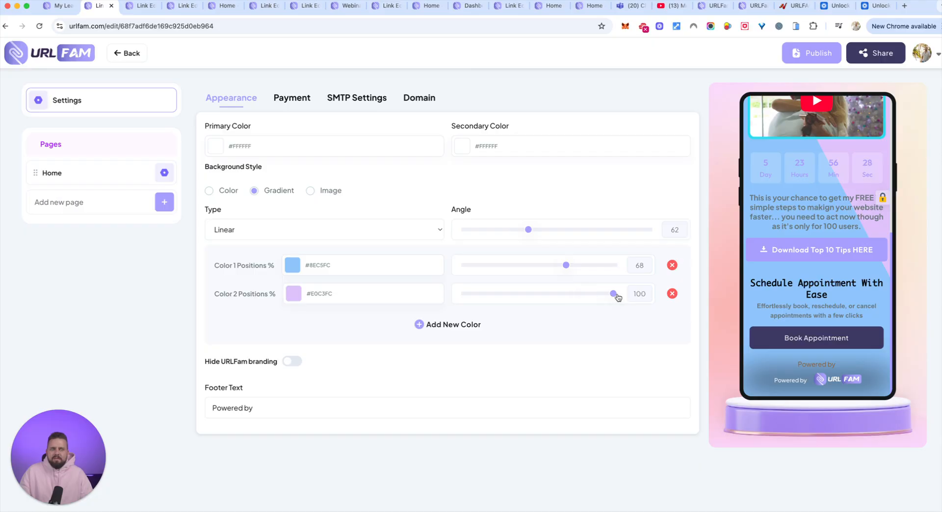
pyautogui.moveTo(563, 267); pyautogui.dragTo(530, 266)
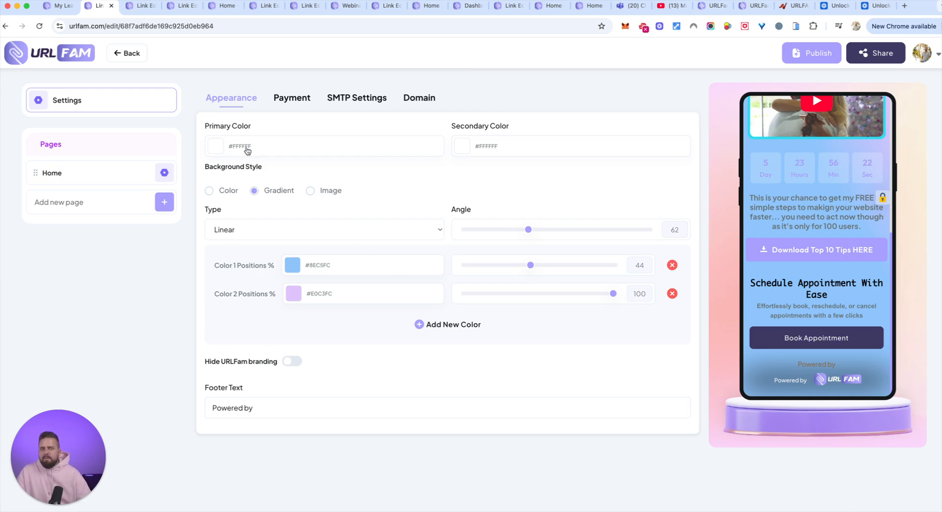
pyautogui.click(292, 265)
pyautogui.click(308, 298)
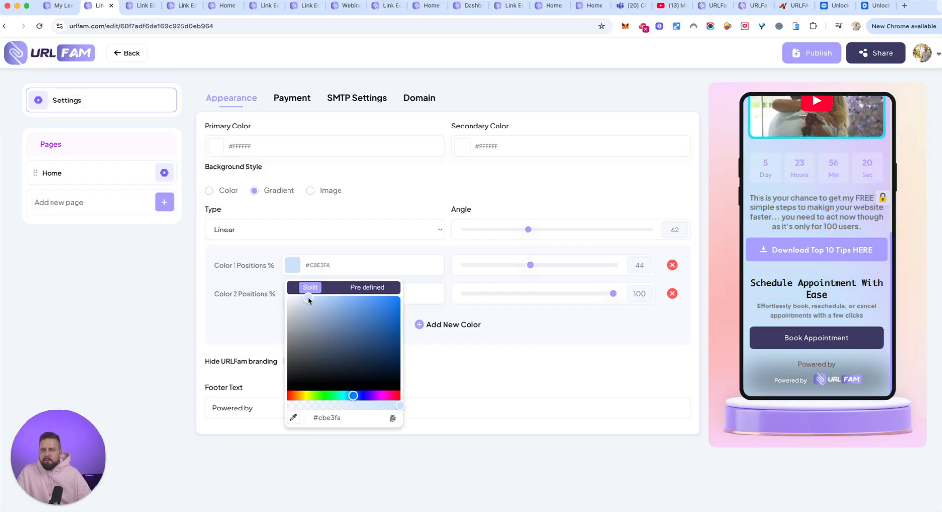
# Change the gradient's first color to light grey #E2E8EE
pyautogui.moveTo(303, 299); pyautogui.dragTo(293, 301)
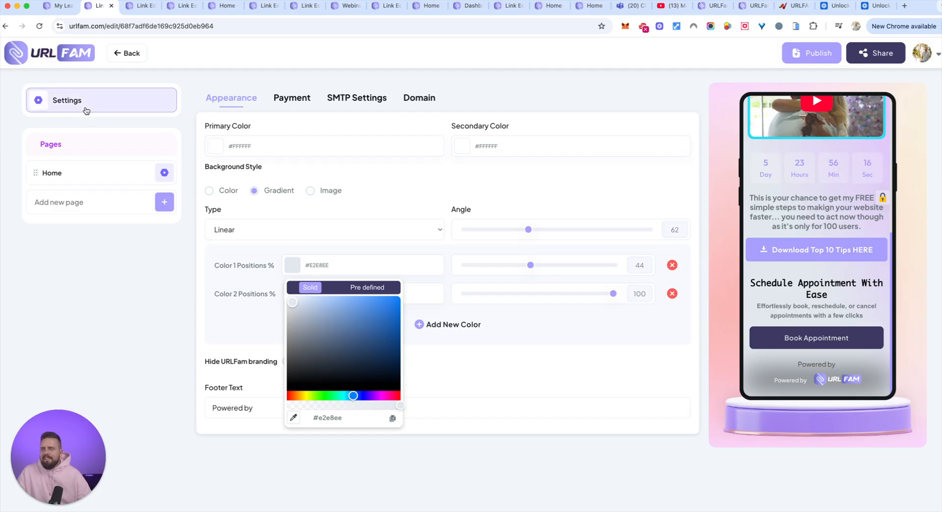
# Return to the Home page and add a Webinar Registration element, finding it by searching for "webin"
pyautogui.click(52, 172)
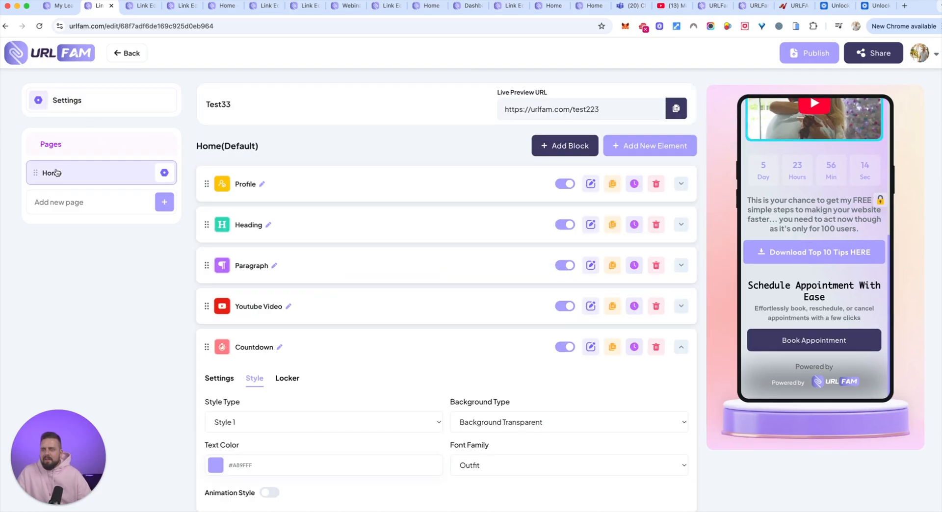
pyautogui.click(660, 145)
pyautogui.scroll(-5, 533, 257)
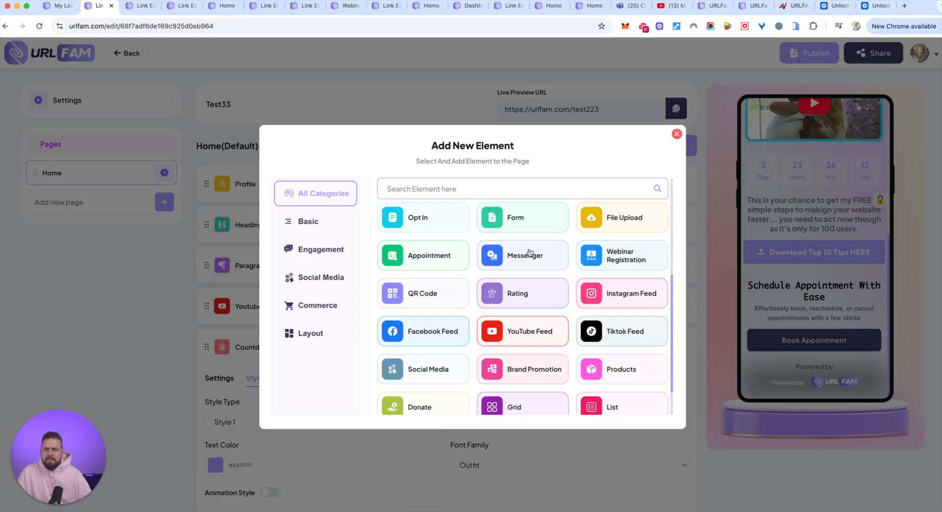
pyautogui.click(460, 196)
pyautogui.write('webin')
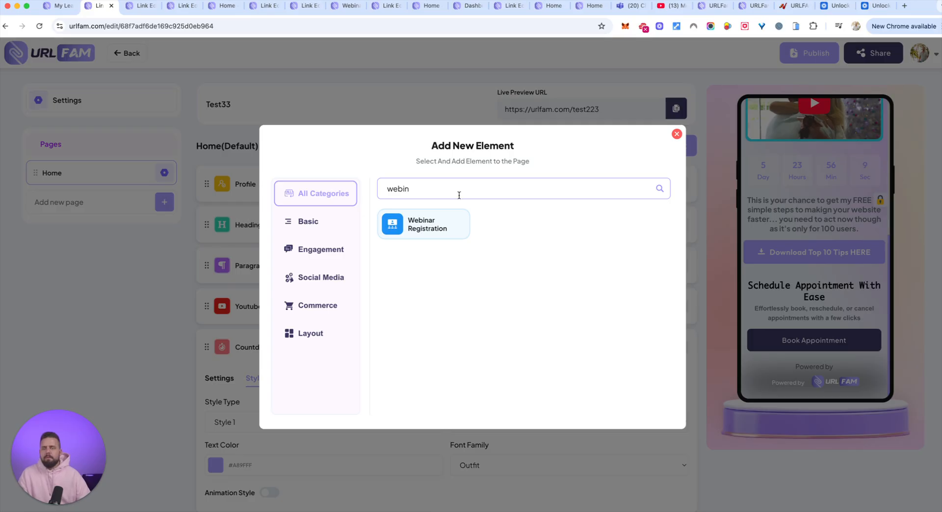
pyautogui.click(426, 225)
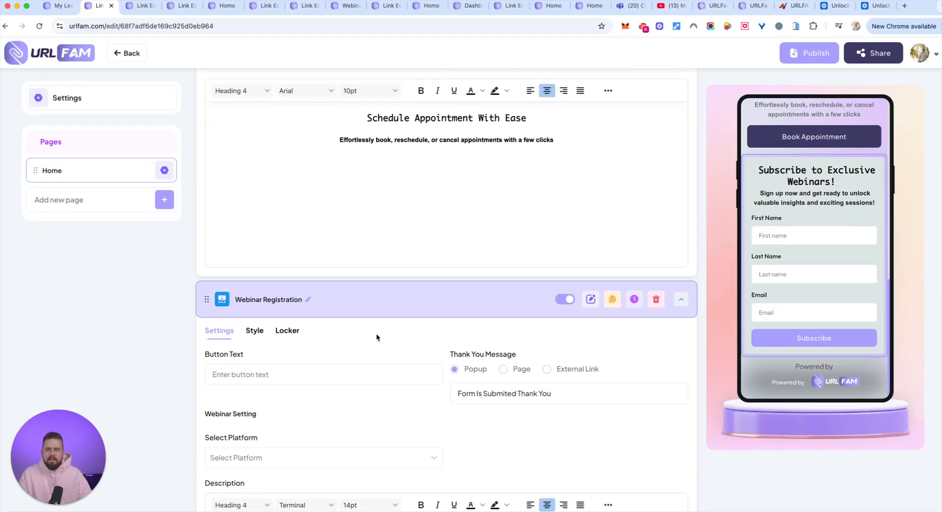
# Try to select a webinar platform in the Webinar Registration element's settings
pyautogui.scroll(-4, 281, 382)
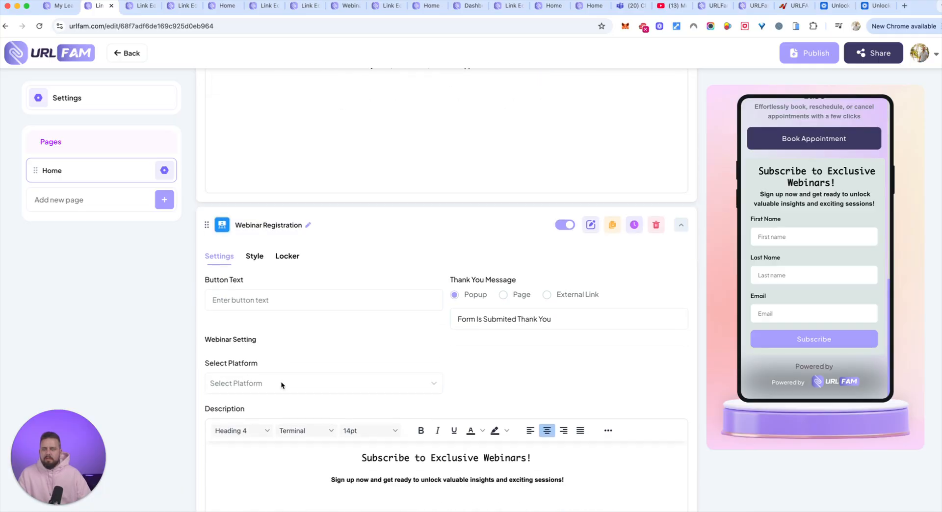
pyautogui.click(268, 257)
pyautogui.click(240, 286)
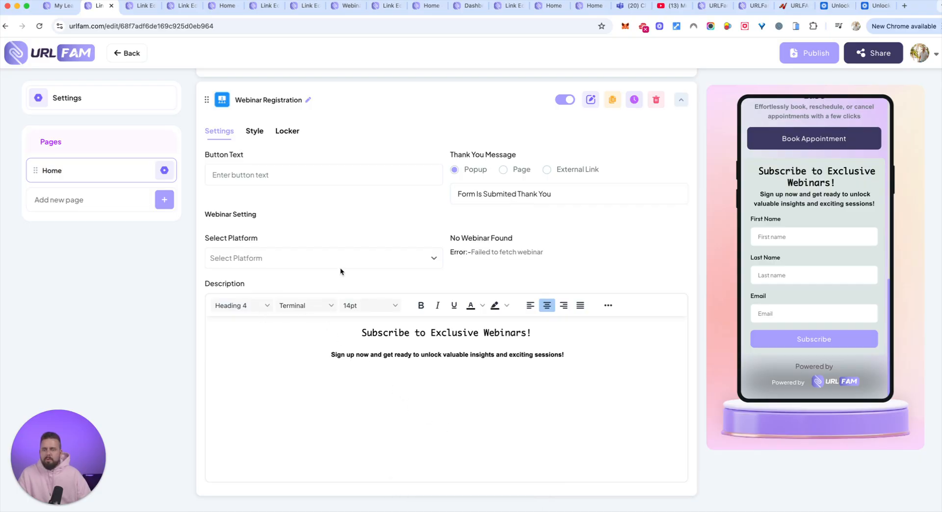
pyautogui.click(409, 255)
pyautogui.click(352, 287)
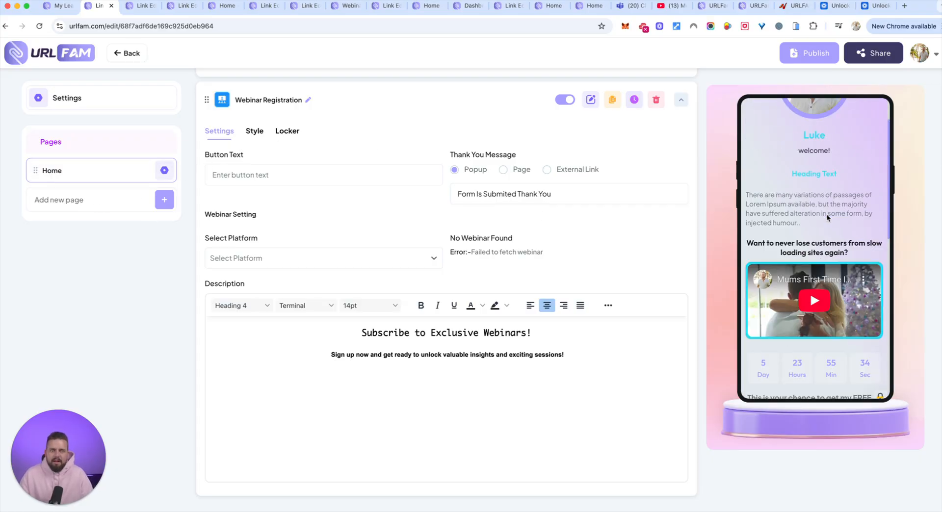
# Clear the element search and add a WhatsApp Chat element to the Home page
pyautogui.scroll(10, 370, 191)
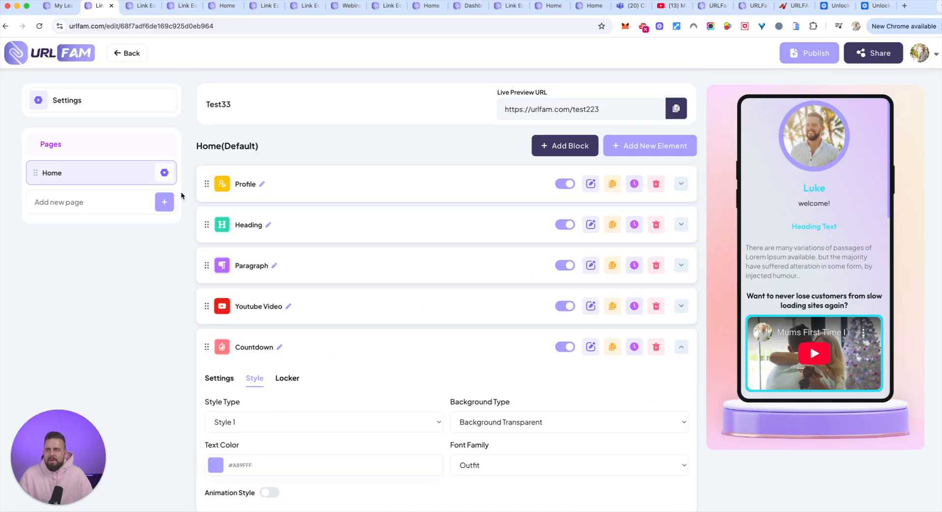
pyautogui.click(646, 153)
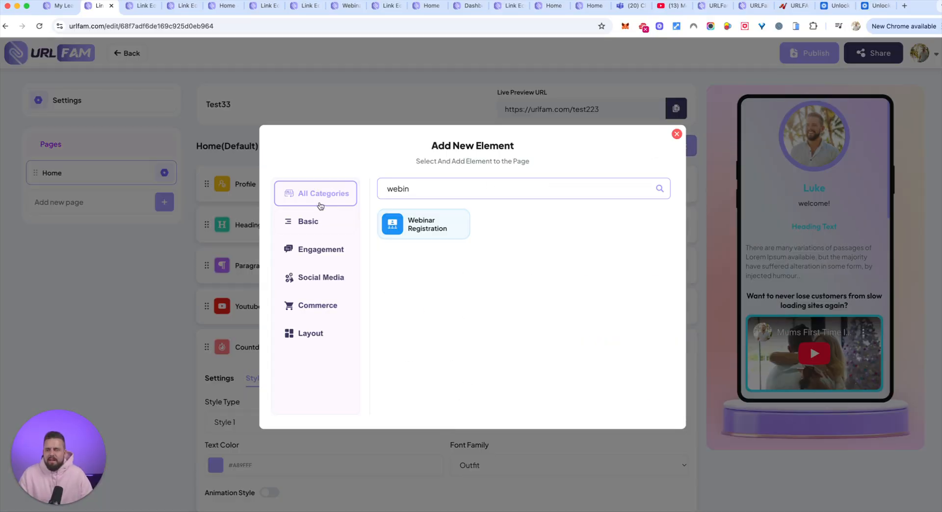
pyautogui.moveTo(579, 187); pyautogui.dragTo(355, 192)
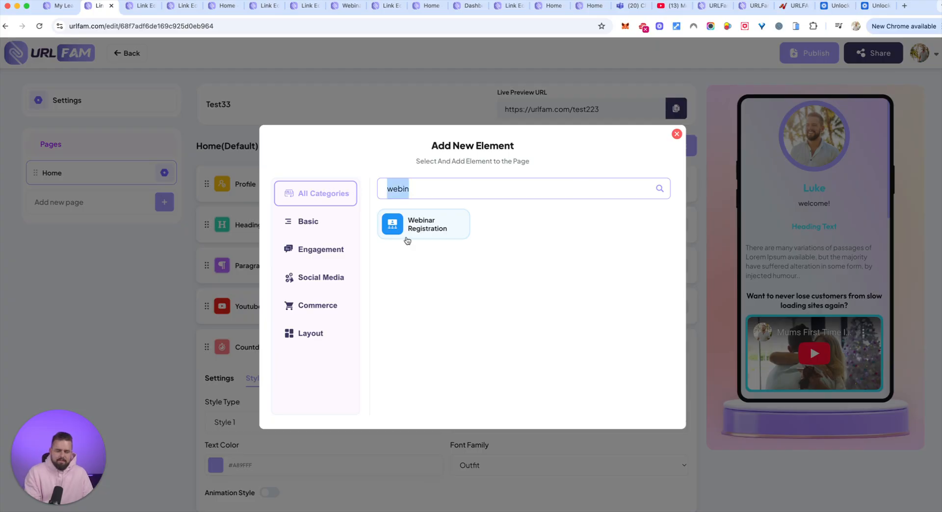
pyautogui.press('BackSpace')
pyautogui.scroll(-5, 562, 342)
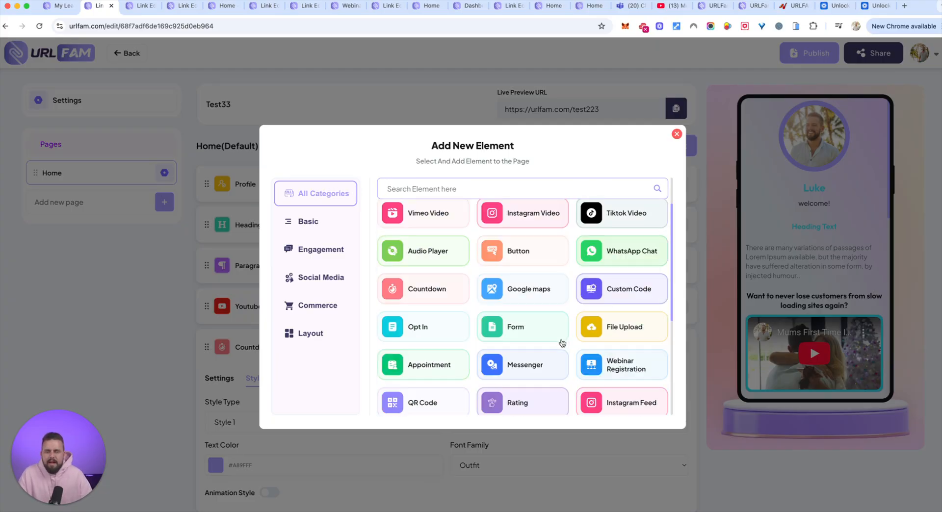
pyautogui.scroll(3, 563, 341)
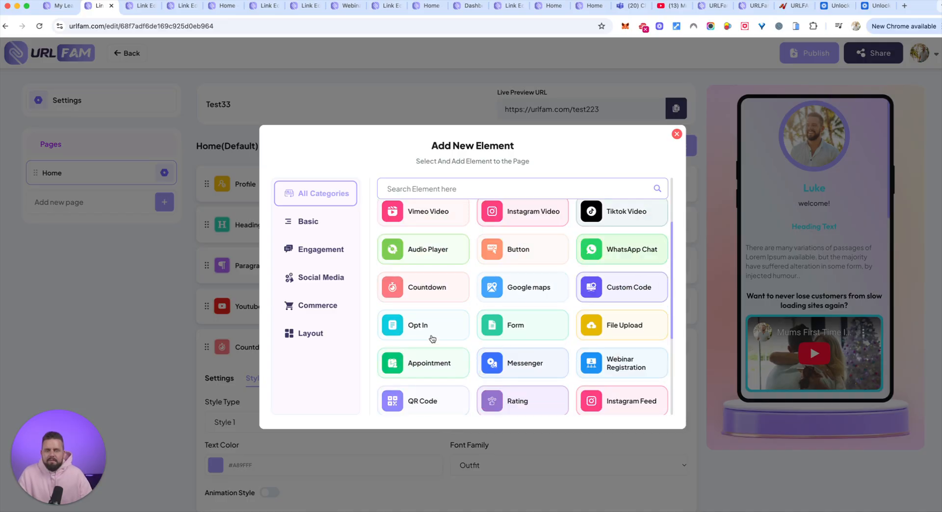
pyautogui.click(621, 251)
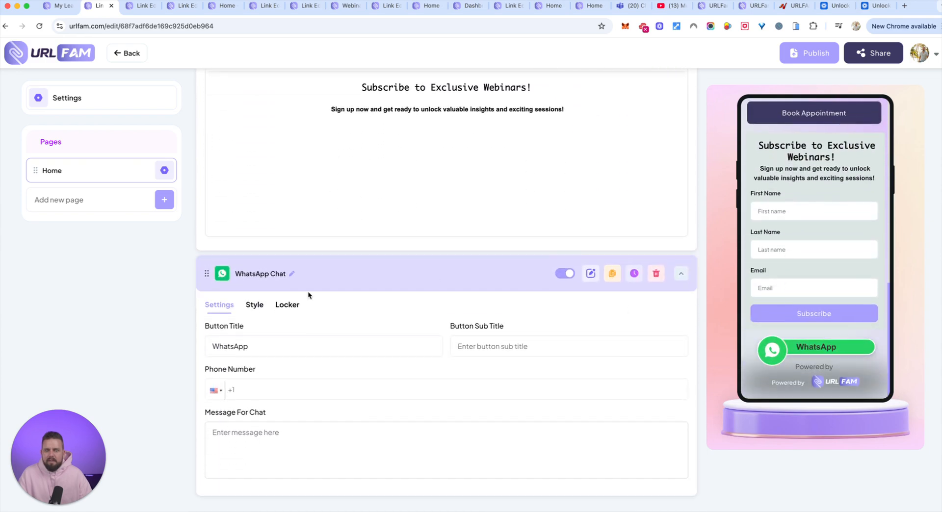
# Add another Paragraph element to the Home page
pyautogui.scroll(20, 592, 251)
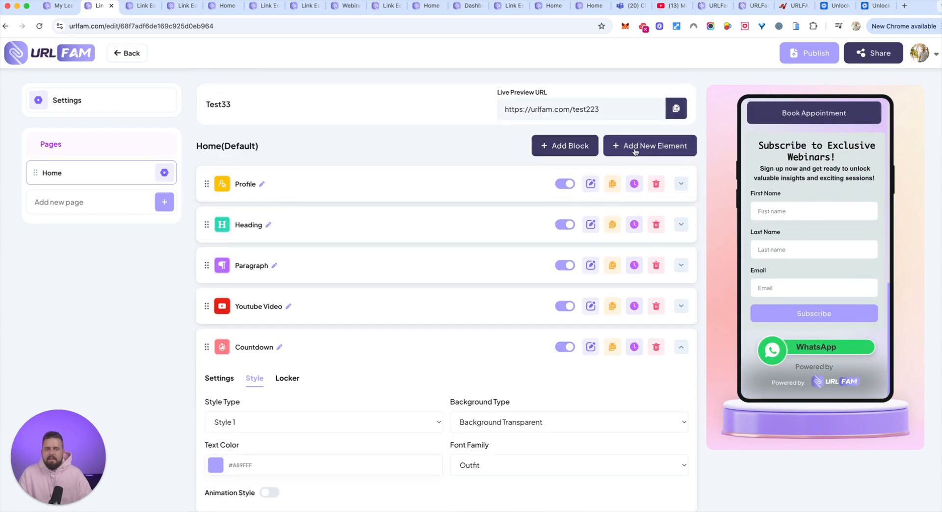
pyautogui.click(650, 145)
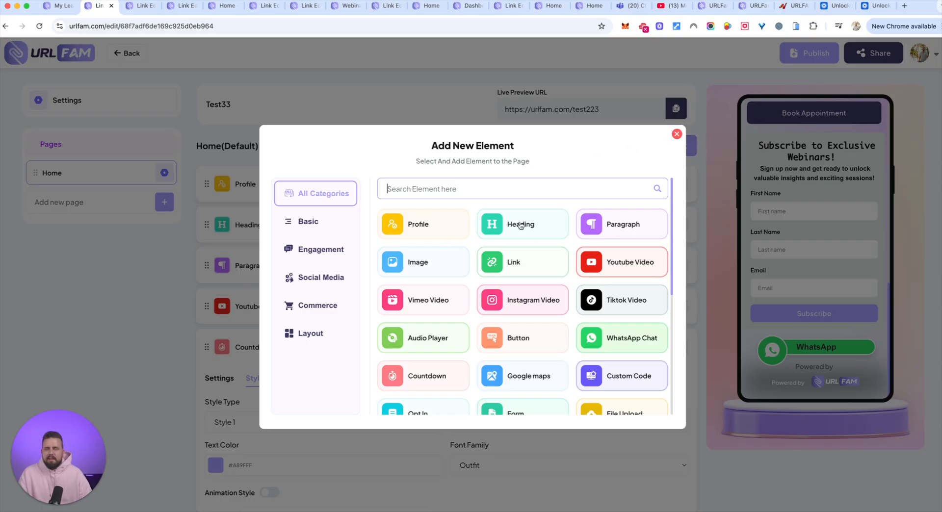
pyautogui.click(627, 225)
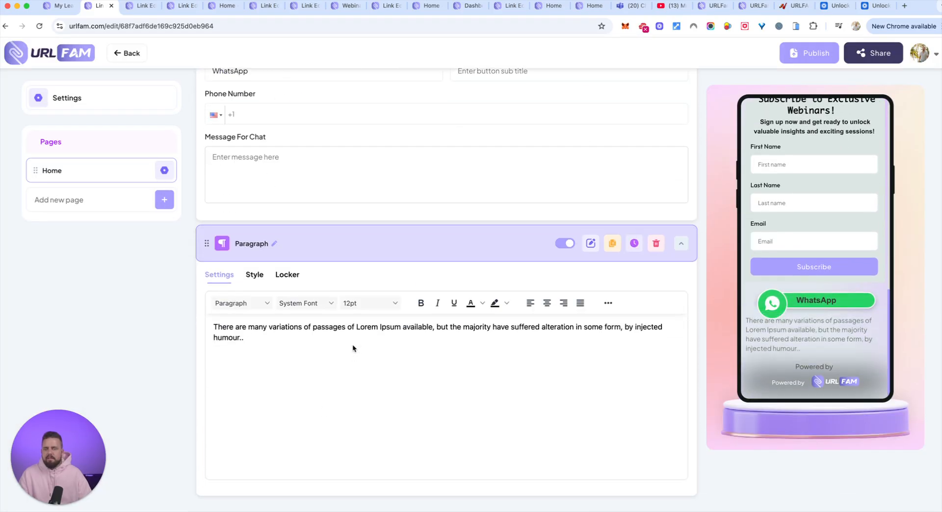
# Replace the new paragraph's text with "Got any questions? make sure to reach out directly to me on WHATSAPP for an INSTANT response RIGHT now."
pyautogui.tripleClick(283, 339)
pyautogui.write('Did ')
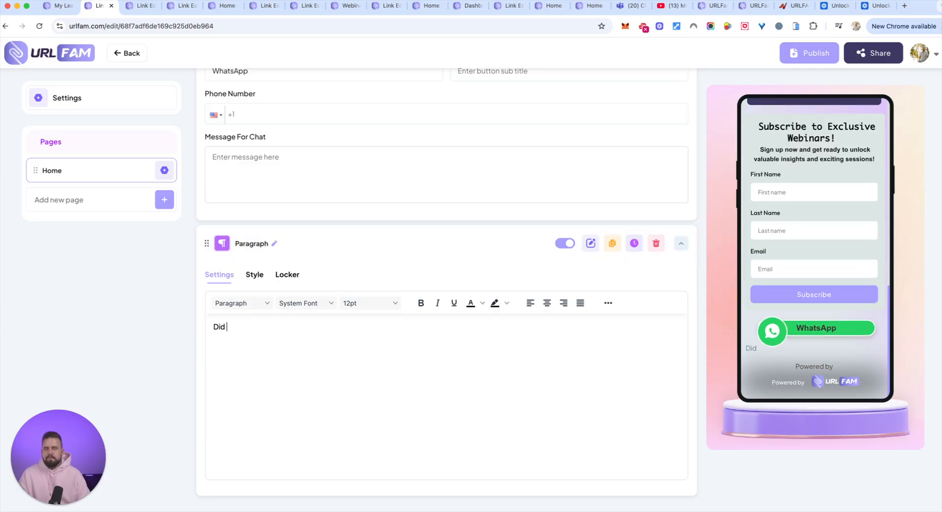
pyautogui.write('yo')
pyautogui.press('BackSpace')
pyautogui.press('BackSpace')
pyautogui.press('BackSpace')
pyautogui.press('BackSpace')
pyautogui.press('BackSpace')
pyautogui.press('BackSpace')
pyautogui.write('Got any questions')
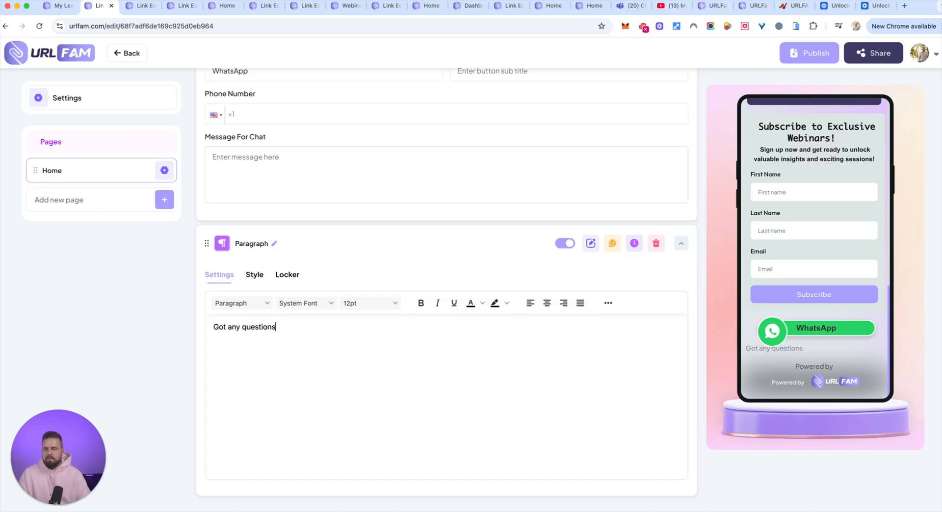
pyautogui.write('? make sure to reach')
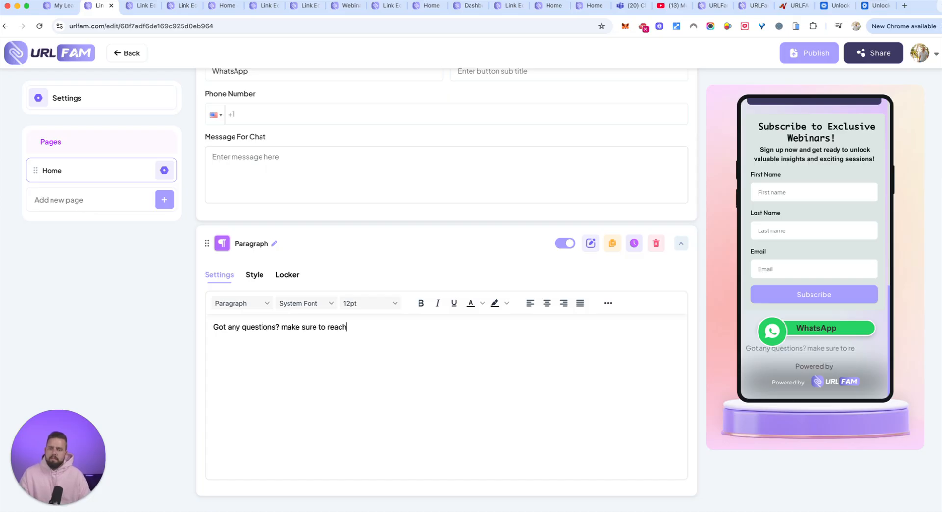
pyautogui.write(' out directly to')
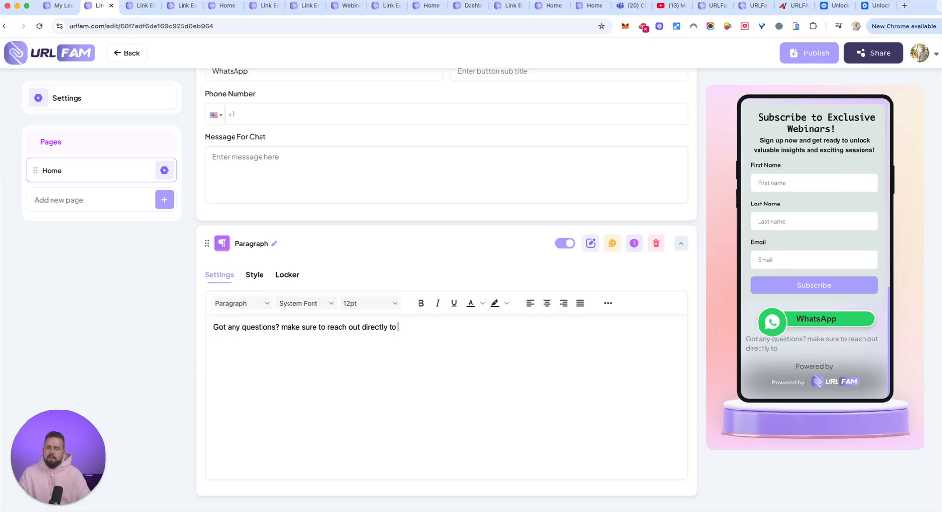
pyautogui.write(' me on WHATSAPP for an INST')
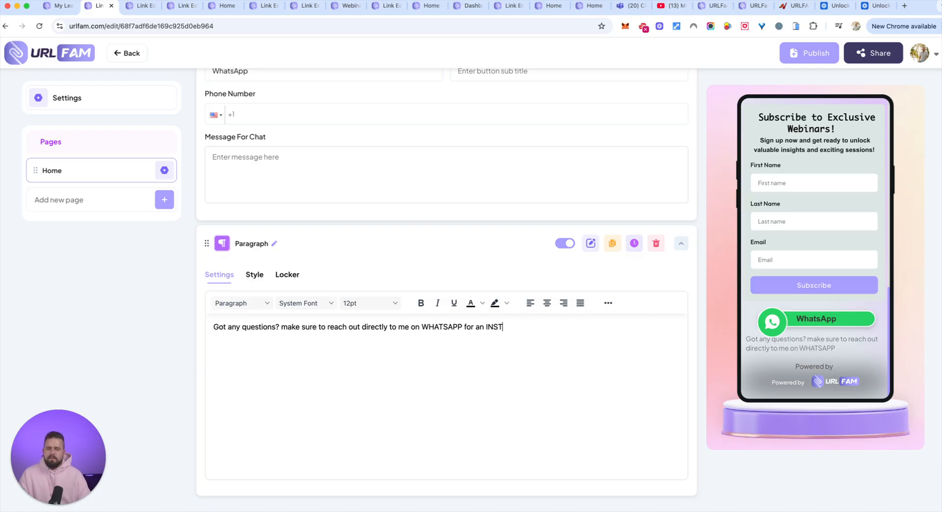
pyautogui.write('ANT response RIGHT now.')
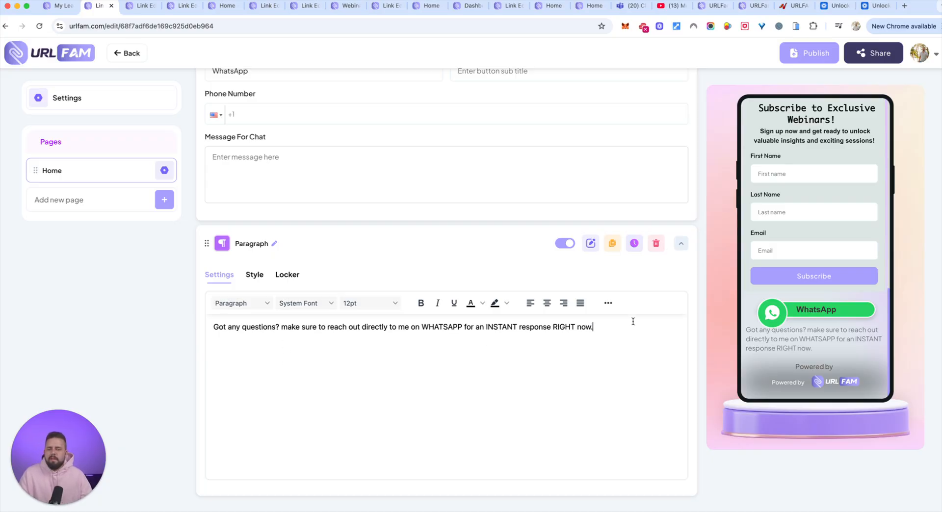
# Format the whole WhatsApp paragraph as bold, centered blue text with a yellow highlight
pyautogui.moveTo(622, 328); pyautogui.dragTo(208, 328)
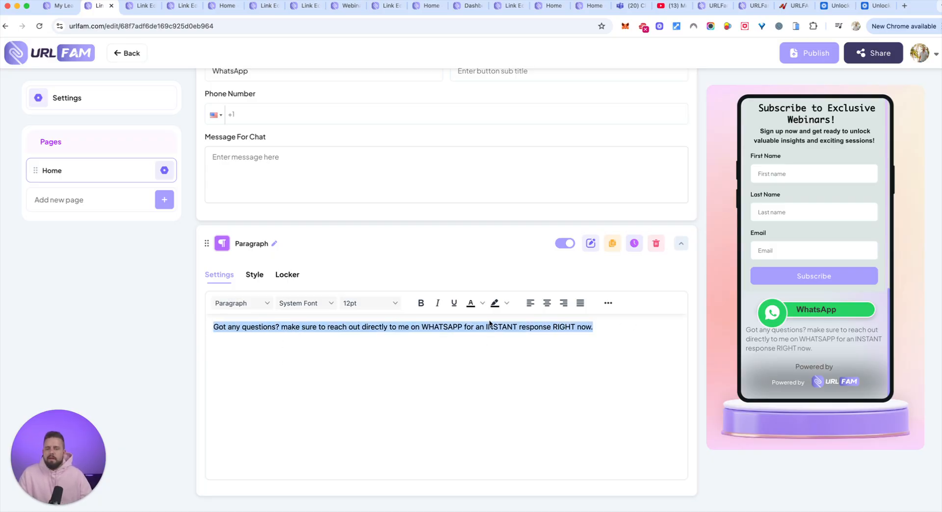
pyautogui.press('super+b')
pyautogui.click(505, 303)
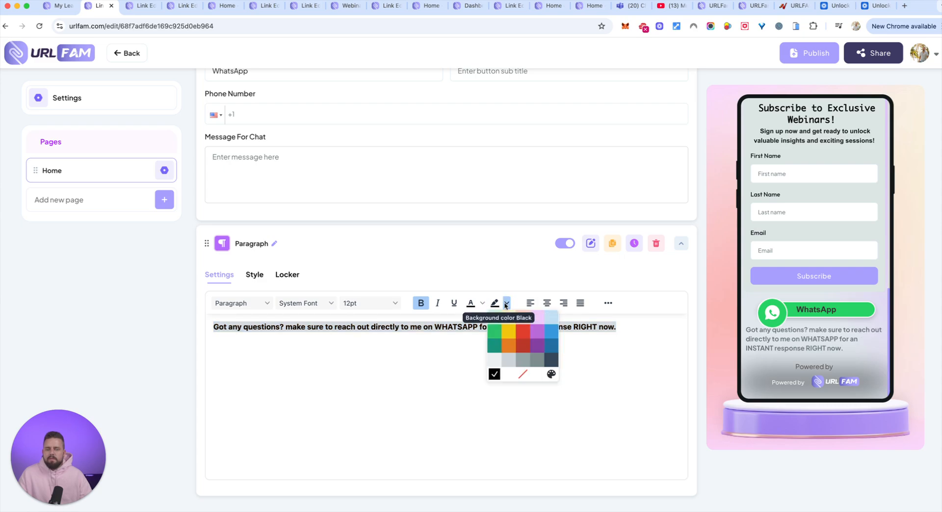
pyautogui.click(509, 331)
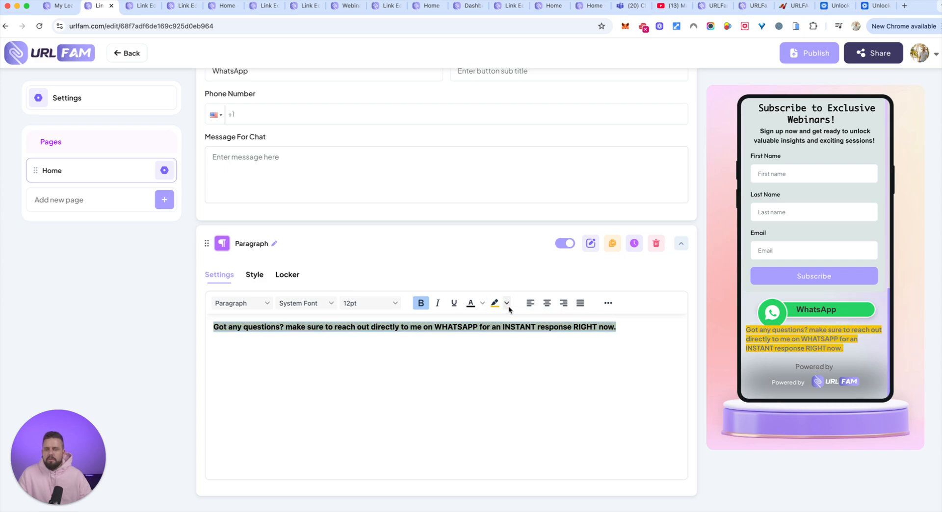
pyautogui.click(482, 303)
pyautogui.click(525, 332)
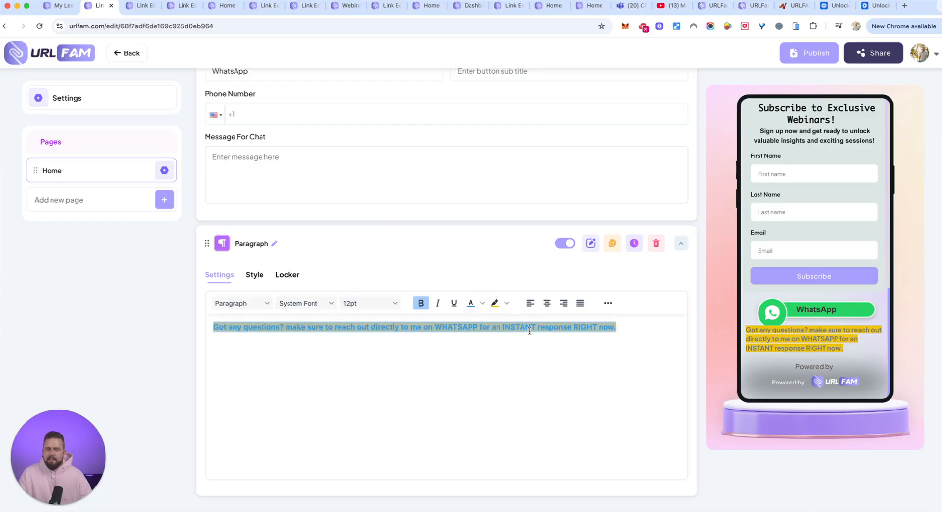
pyautogui.click(547, 303)
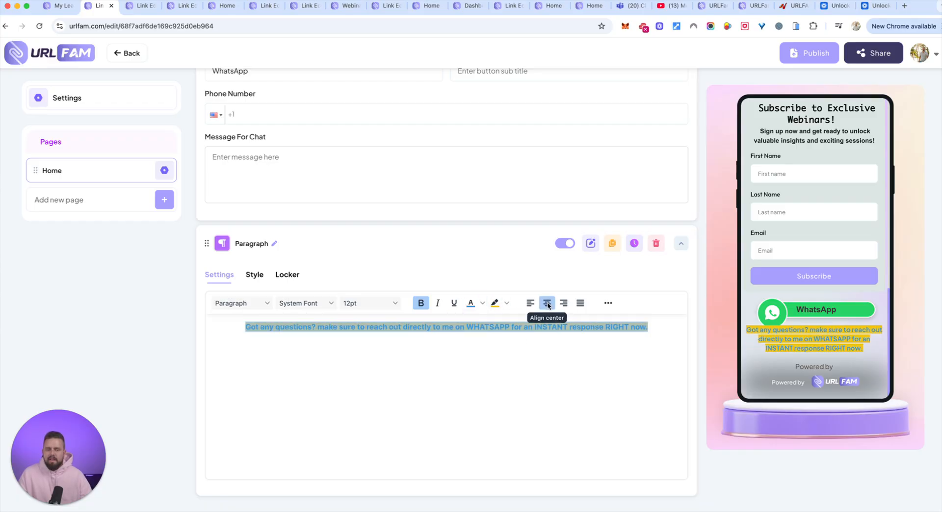
pyautogui.click(533, 349)
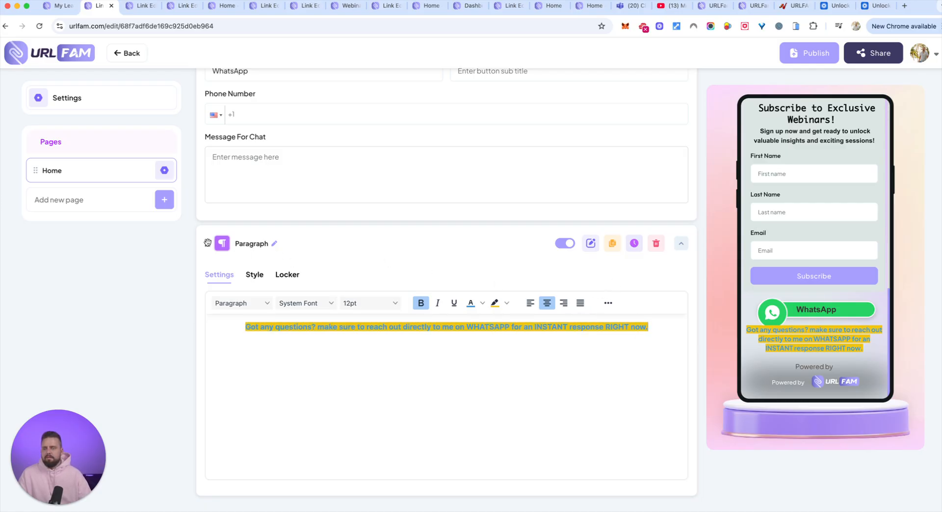
# Move the highlighted paragraph above the WhatsApp Chat element and check both elements
pyautogui.scroll(2, 208, 243)
pyautogui.moveTo(208, 327); pyautogui.dragTo(254, 168)
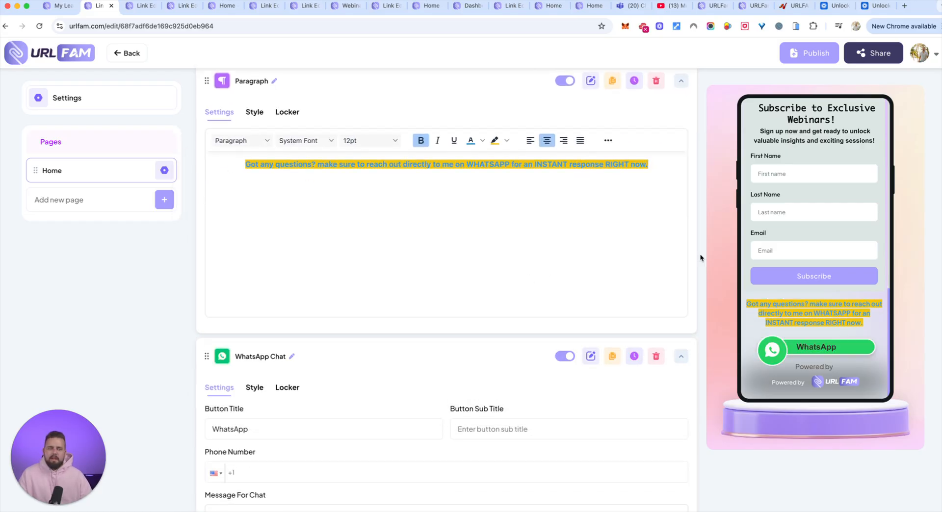
pyautogui.scroll(-2, 654, 255)
pyautogui.scroll(10, 840, 234)
pyautogui.scroll(-10, 842, 223)
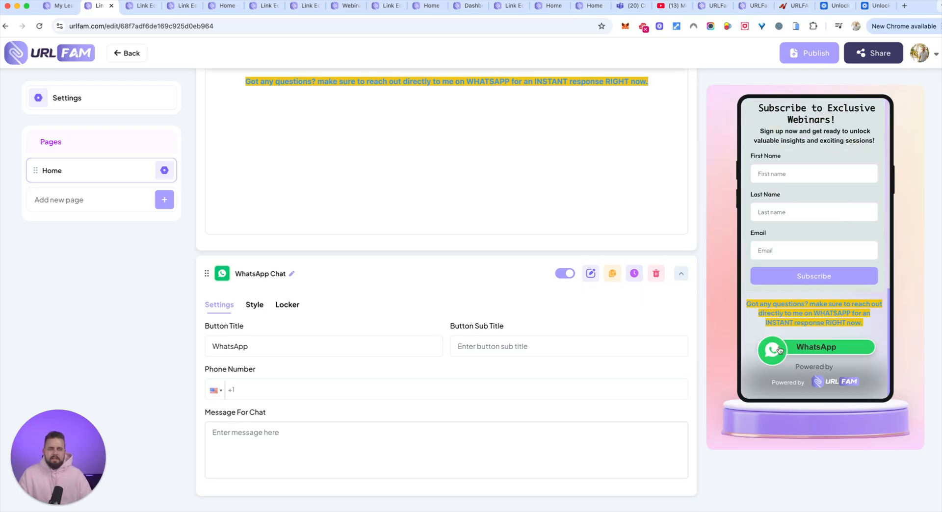
# Add a Form element to the Home page
pyautogui.scroll(10, 634, 227)
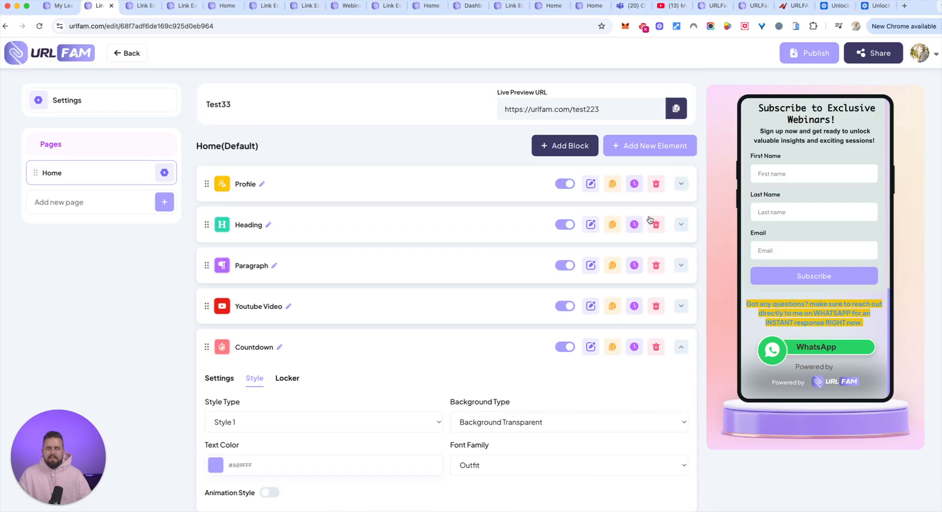
pyautogui.click(638, 152)
pyautogui.scroll(-2, 472, 314)
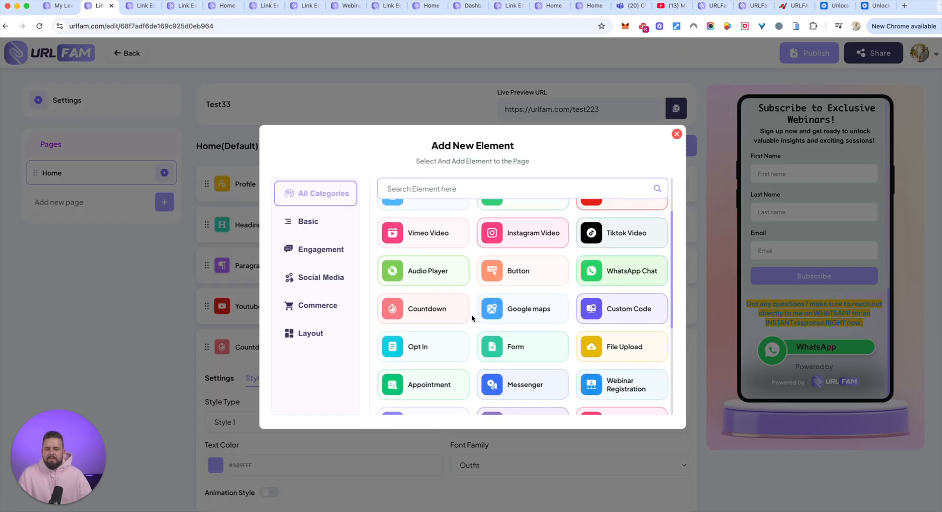
pyautogui.scroll(-2, 480, 337)
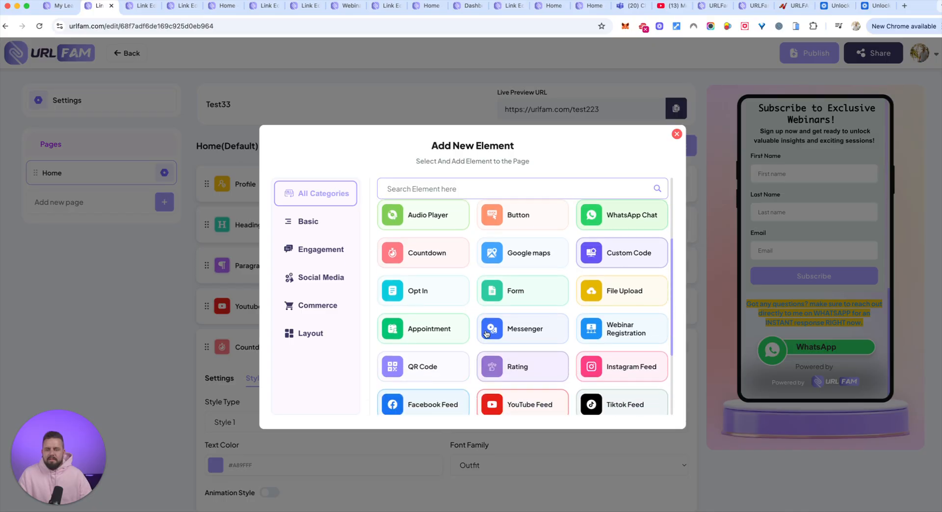
pyautogui.scroll(-1, 582, 324)
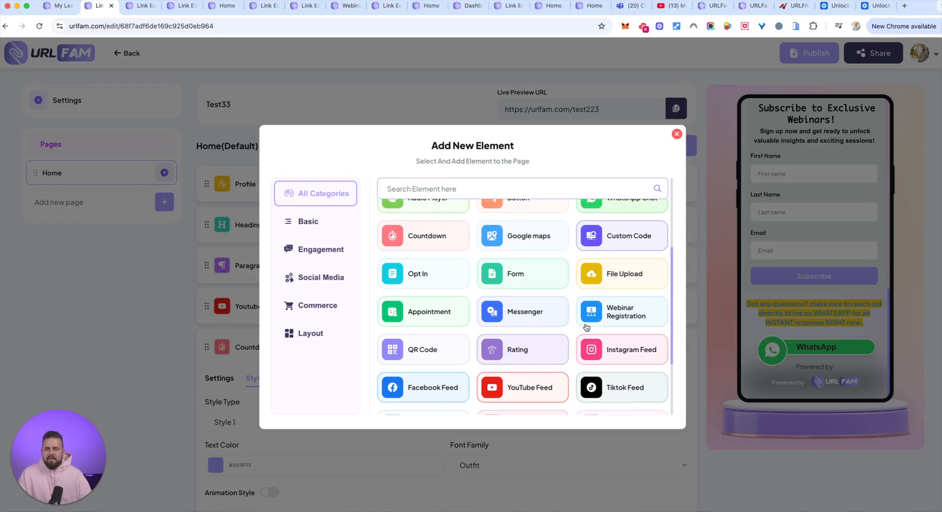
pyautogui.scroll(-2, 586, 327)
pyautogui.click(519, 214)
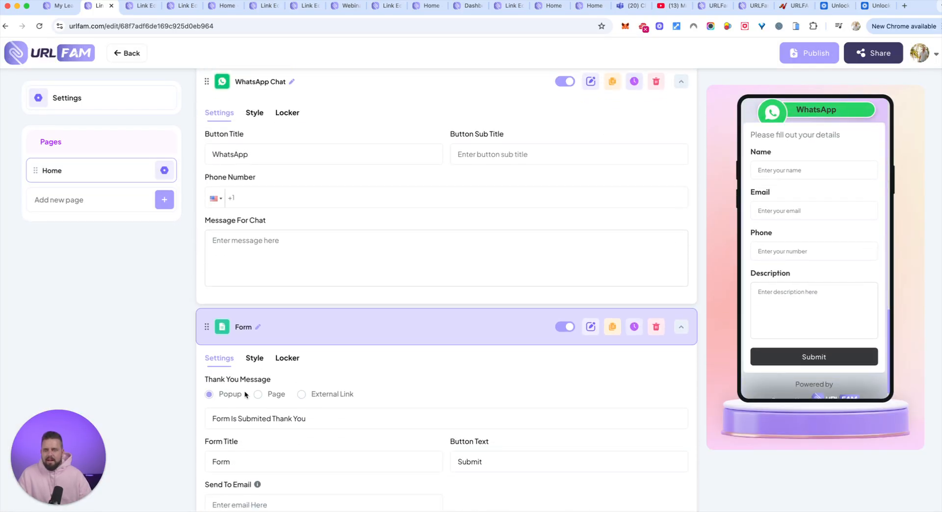
# Review the Form element's thank-you message, description, autoresponder and form field settings, along with its style options
pyautogui.scroll(-6, 275, 390)
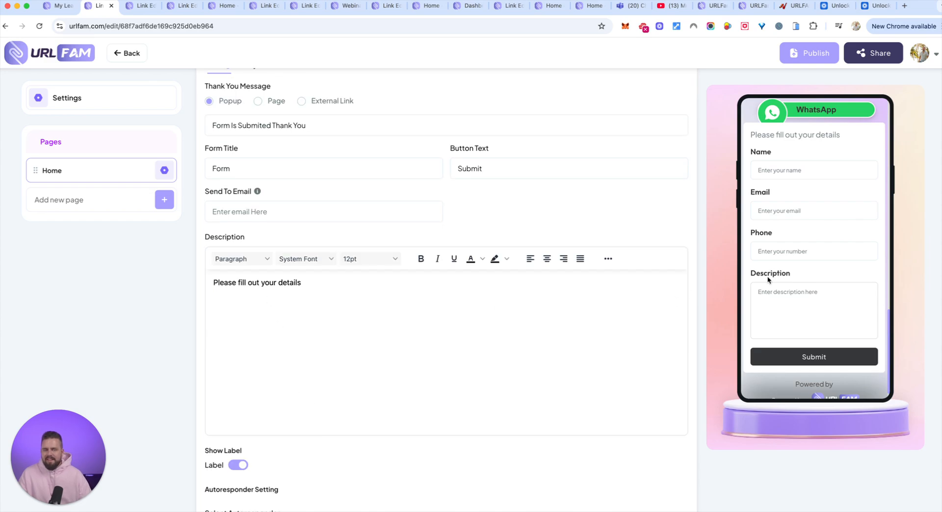
pyautogui.scroll(-1, 740, 287)
pyautogui.scroll(-9, 290, 279)
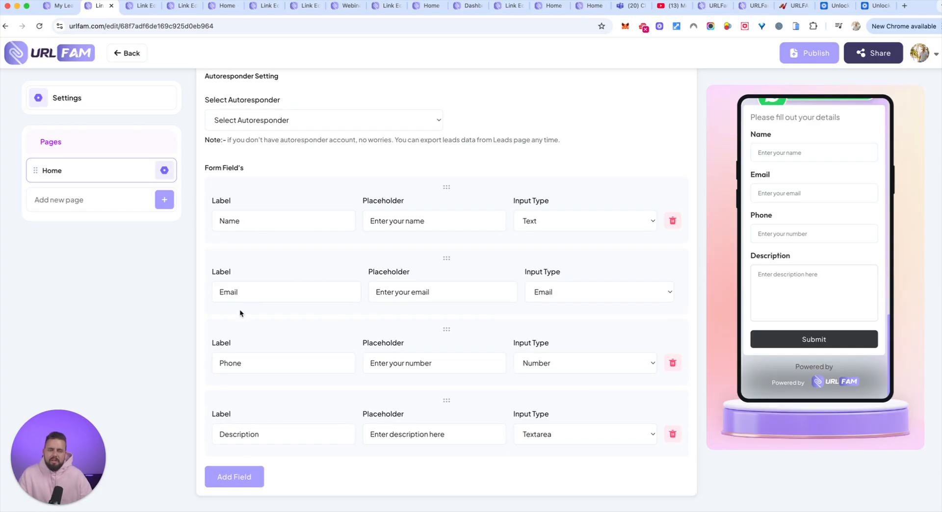
pyautogui.scroll(1, 340, 319)
pyautogui.scroll(1, 340, 319)
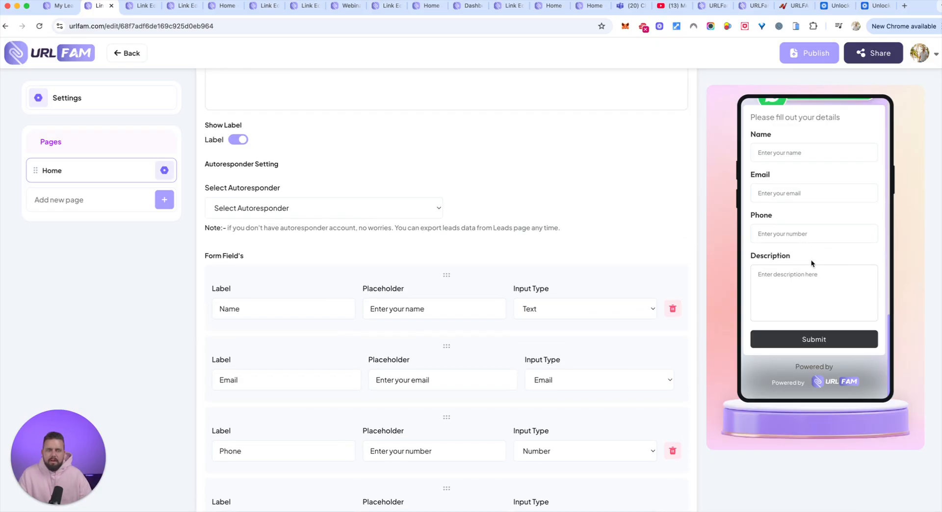
pyautogui.scroll(5, 411, 232)
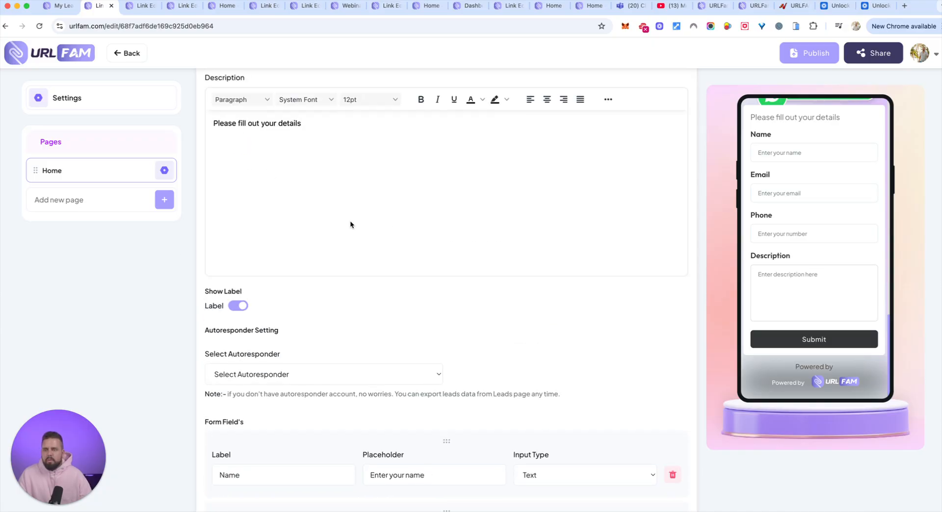
pyautogui.scroll(2, 350, 224)
pyautogui.scroll(1, 350, 225)
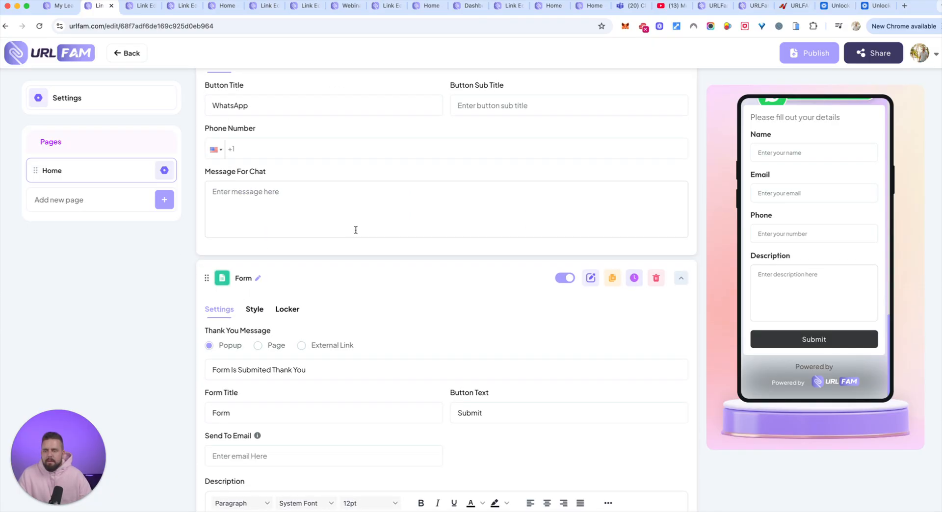
pyautogui.click(263, 311)
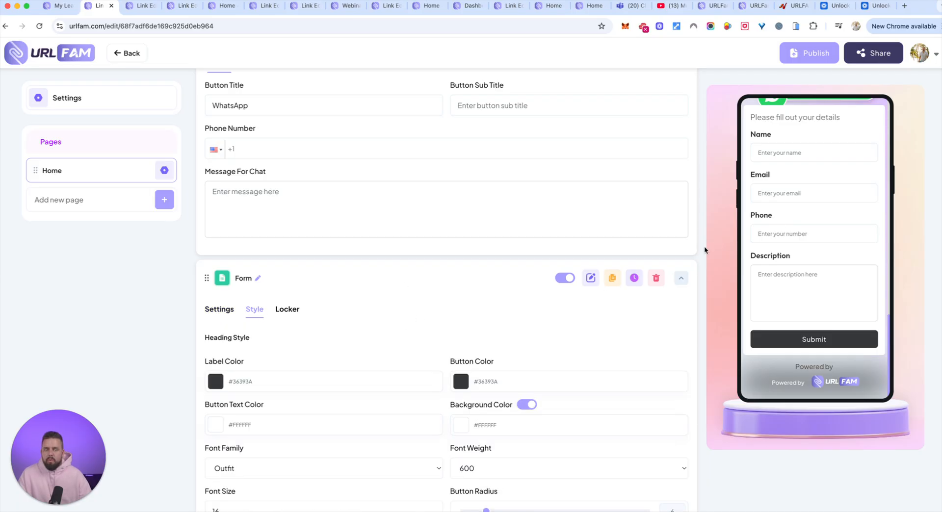
pyautogui.scroll(-3, 519, 348)
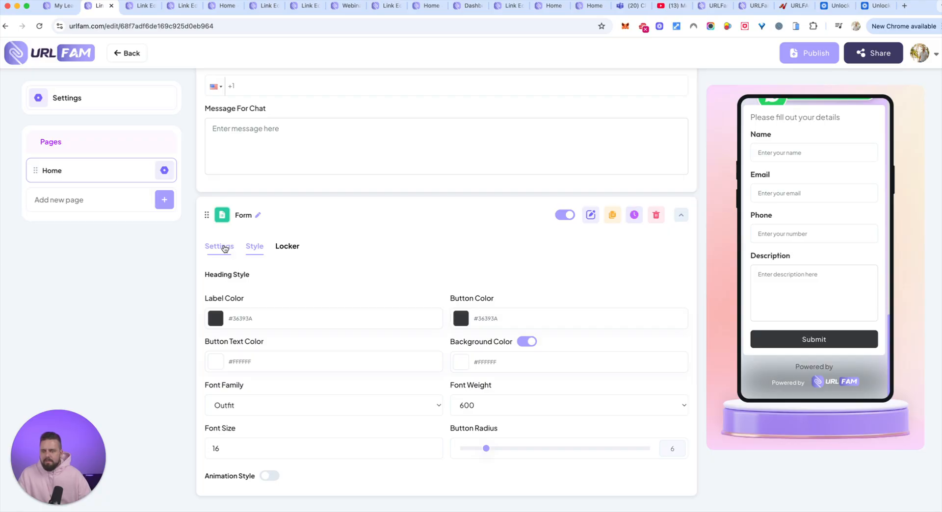
# Add an Instagram Feed element from the social media elements to the Home page
pyautogui.scroll(15, 422, 230)
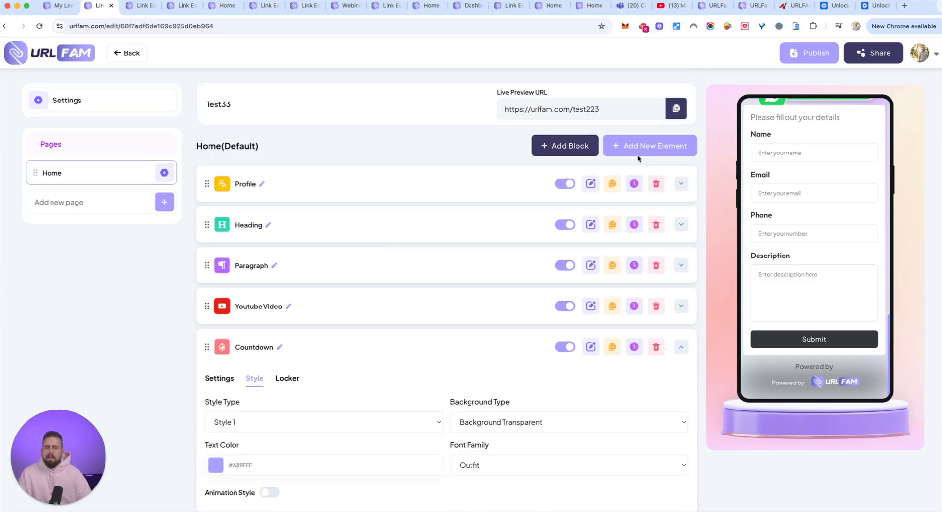
pyautogui.click(622, 149)
pyautogui.click(321, 249)
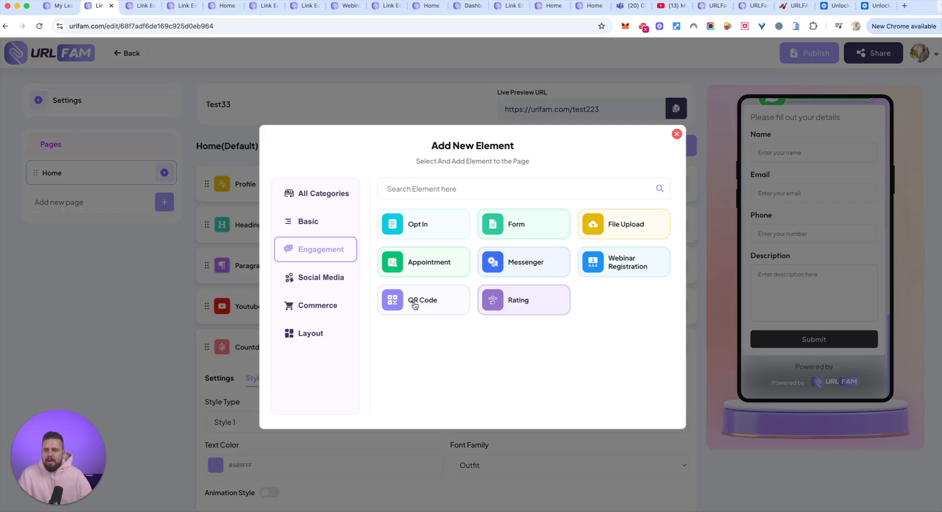
pyautogui.click(318, 278)
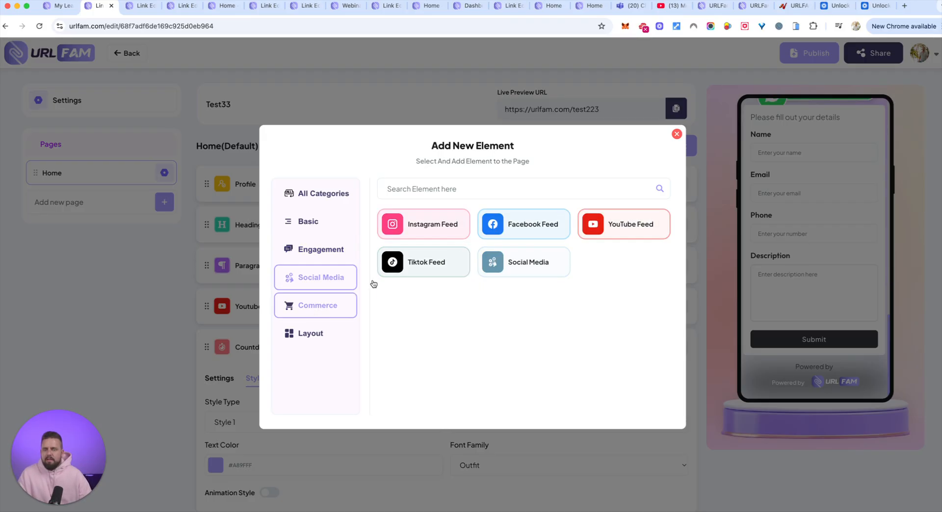
pyautogui.click(430, 230)
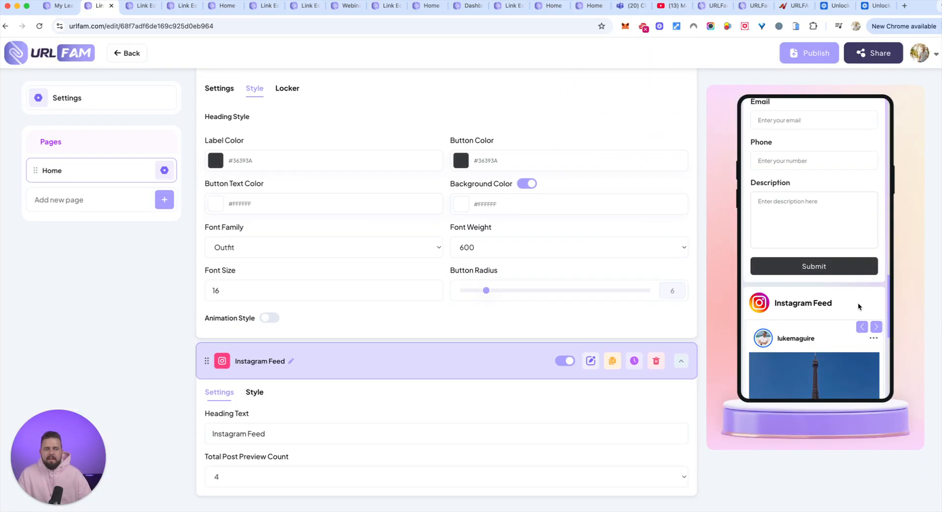
# Set the Instagram Feed's number of columns to 2 Columns
pyautogui.scroll(-4, 857, 306)
pyautogui.scroll(-3, 858, 305)
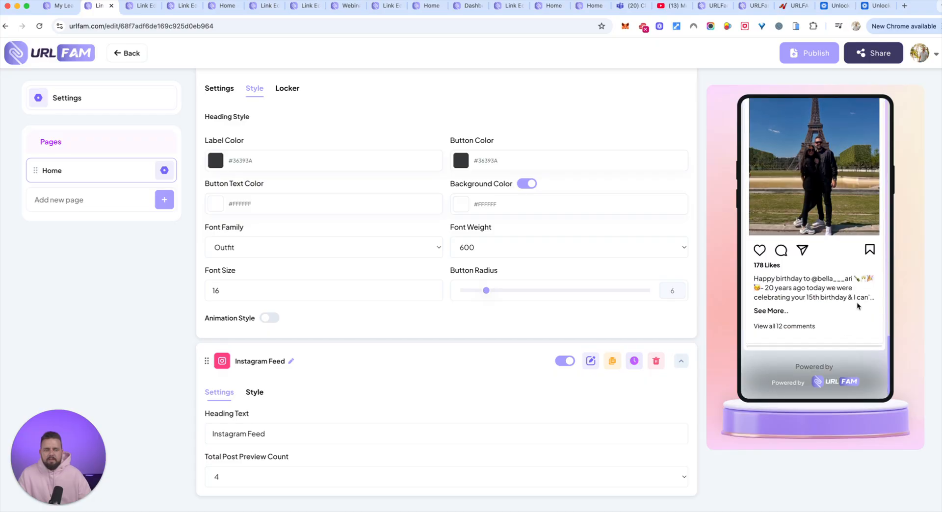
pyautogui.click(247, 392)
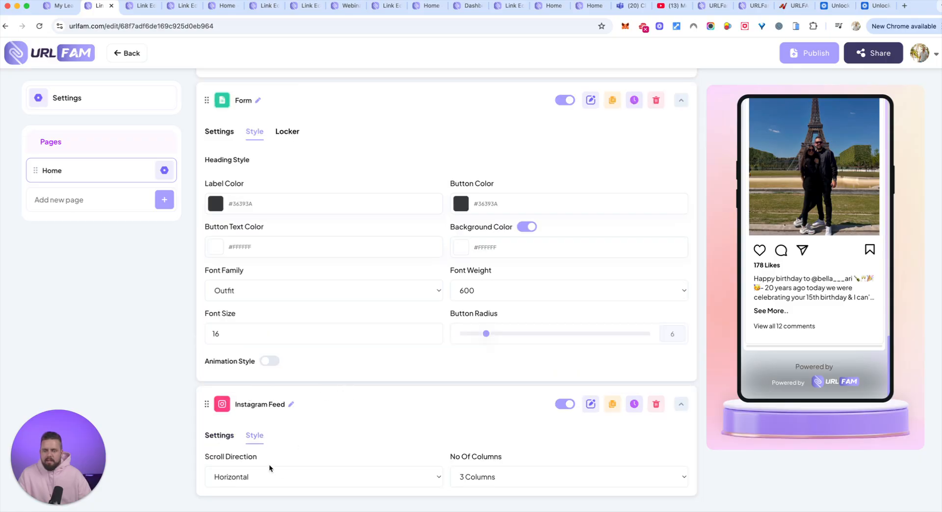
pyautogui.click(530, 474)
pyautogui.click(514, 466)
# Try the Vertical and Grid scroll directions for the Instagram Feed
pyautogui.click(277, 478)
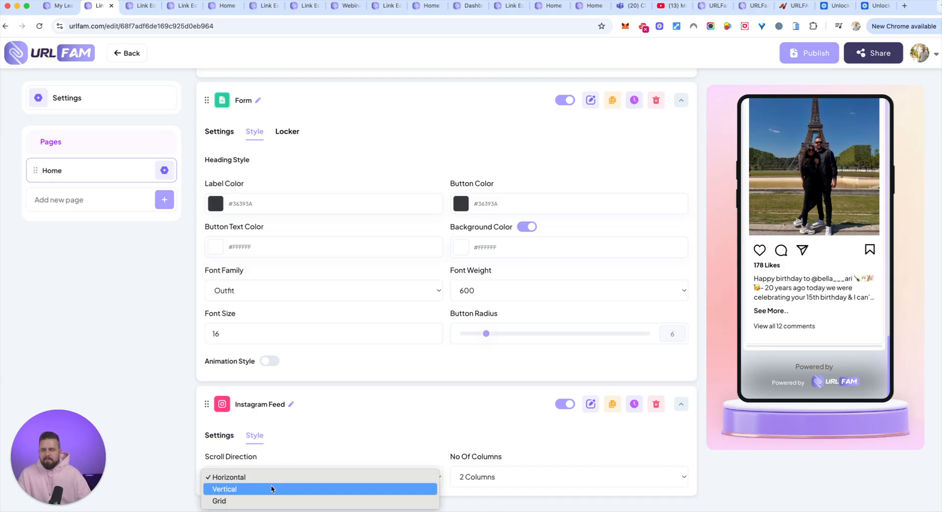
pyautogui.click(272, 488)
pyautogui.scroll(-5, 814, 275)
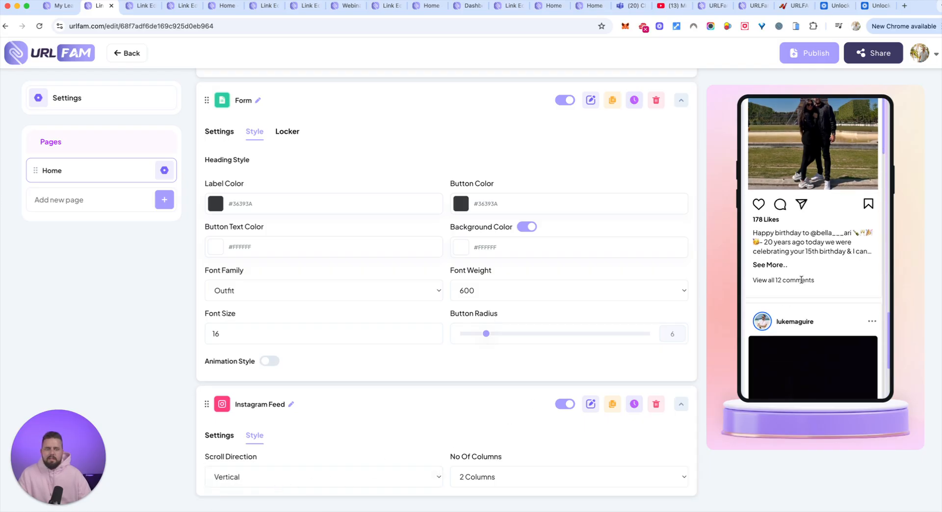
pyautogui.scroll(4, 802, 281)
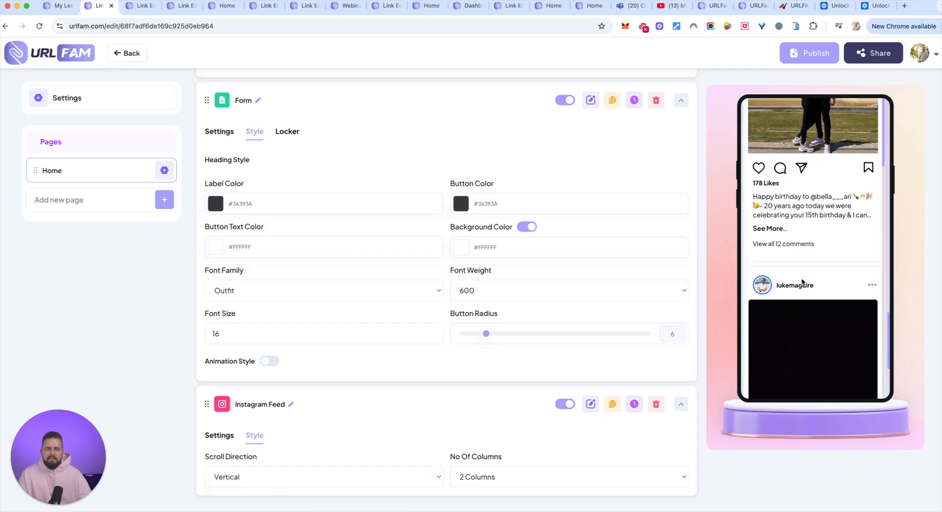
pyautogui.click(258, 483)
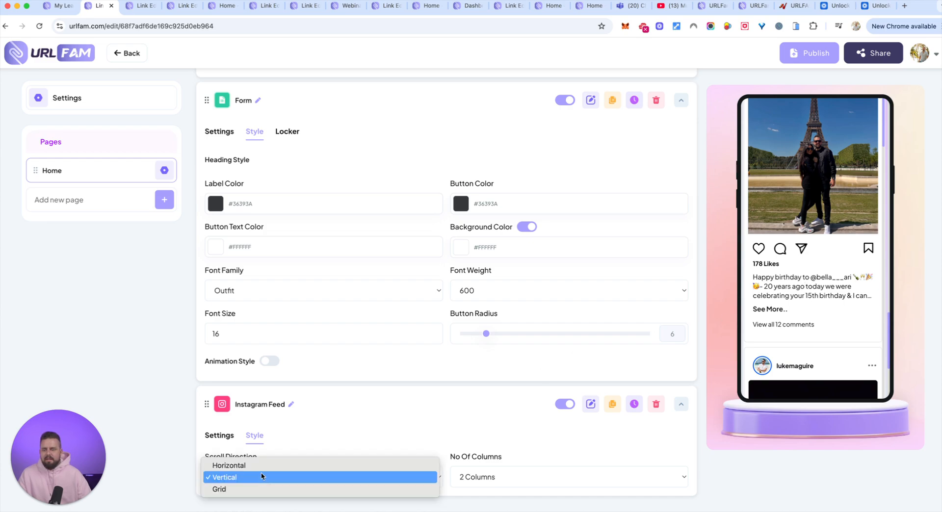
pyautogui.click(251, 489)
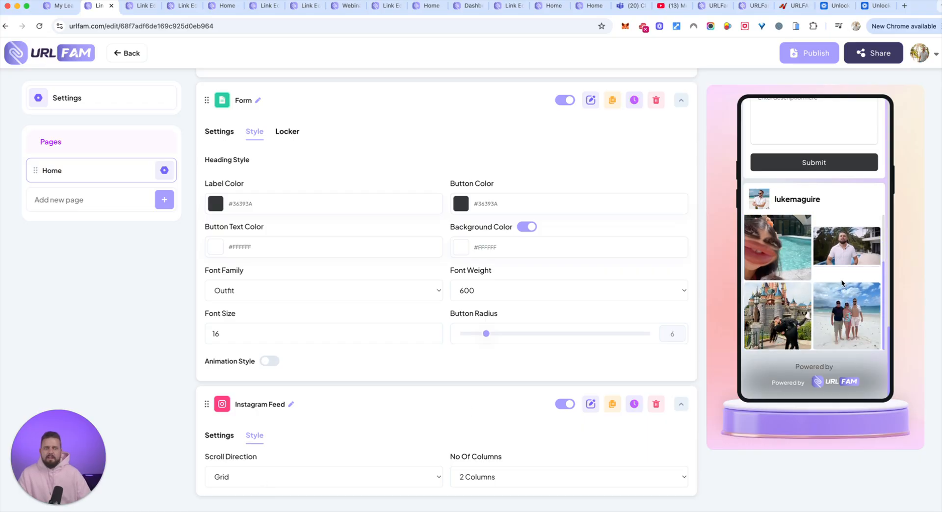
# Set the Instagram Feed's scroll direction back to Horizontal and browse through its posts in the phone preview
pyautogui.click(235, 476)
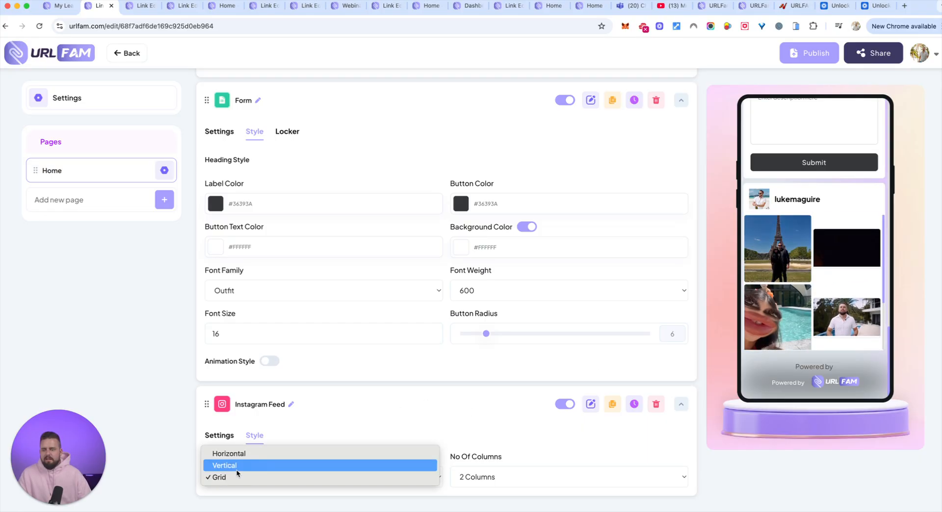
pyautogui.click(242, 450)
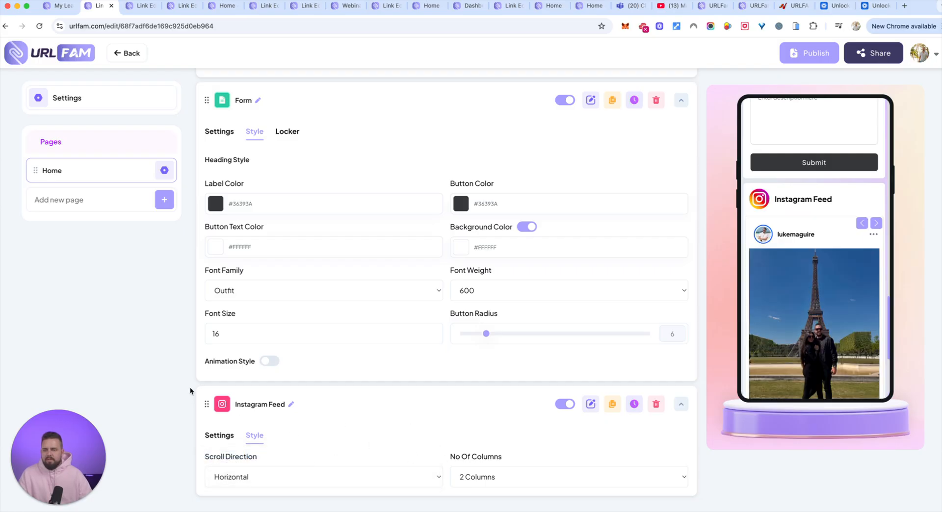
pyautogui.click(877, 225)
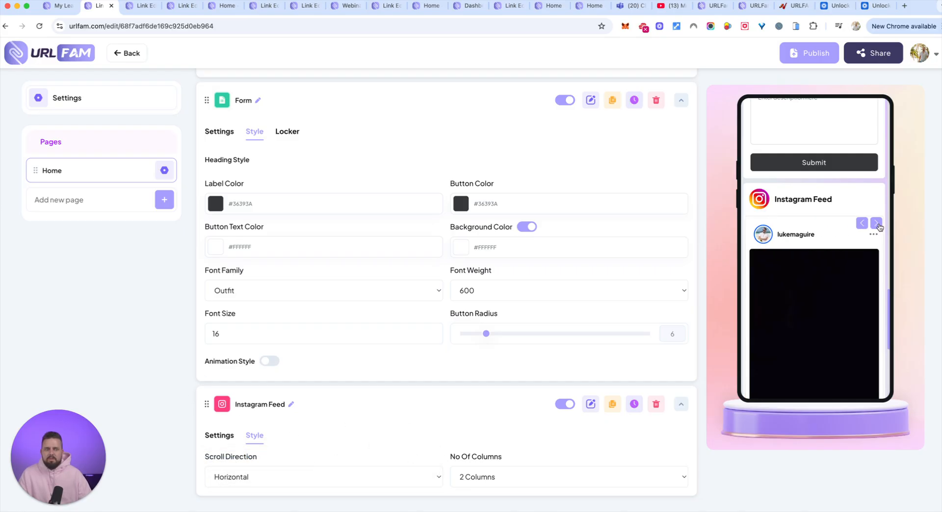
pyautogui.click(877, 225)
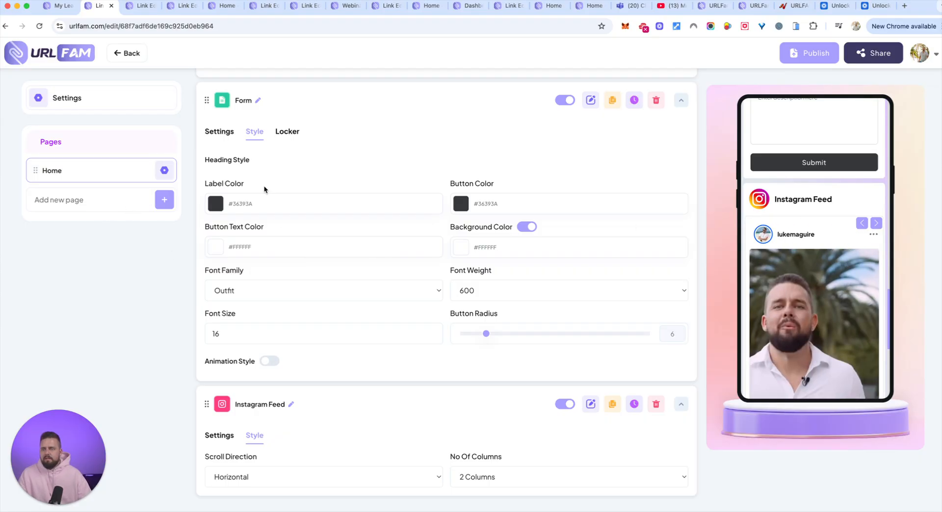
# Add a Social Media element to the Home page
pyautogui.scroll(10, 706, 172)
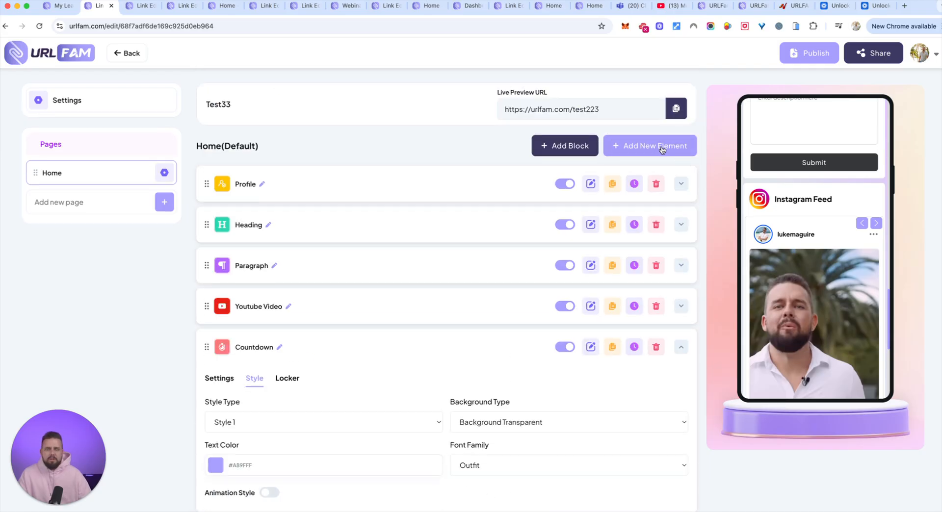
pyautogui.click(660, 144)
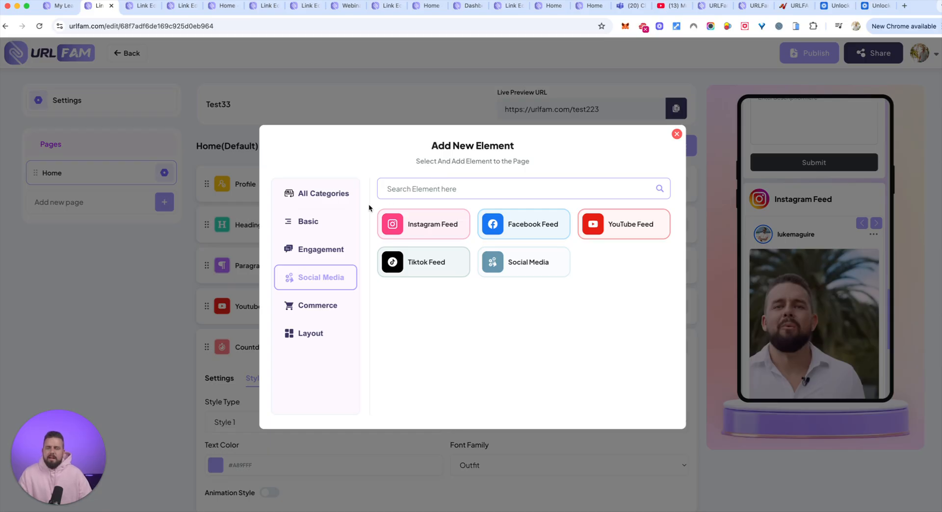
pyautogui.click(519, 268)
# Enter the owner's Instagram username in the Social Media element
pyautogui.scroll(-20, 549, 319)
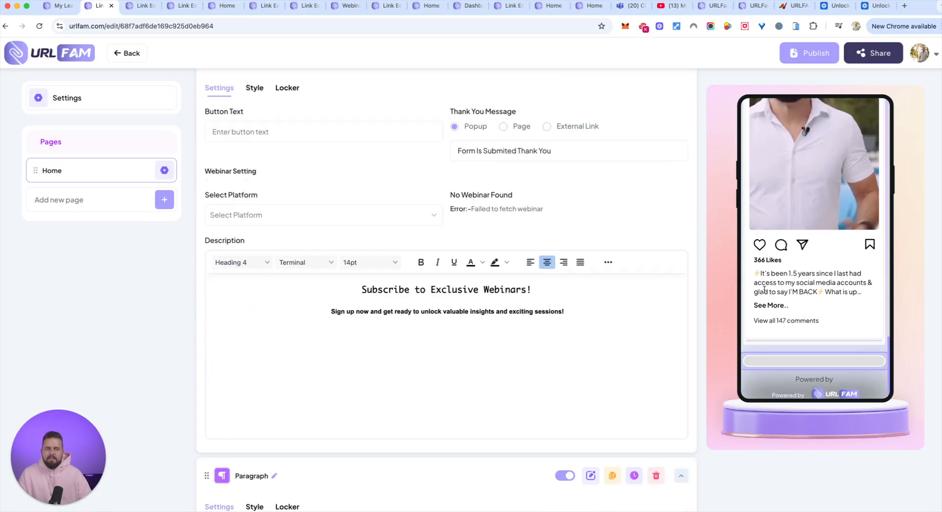
pyautogui.scroll(-3, 561, 332)
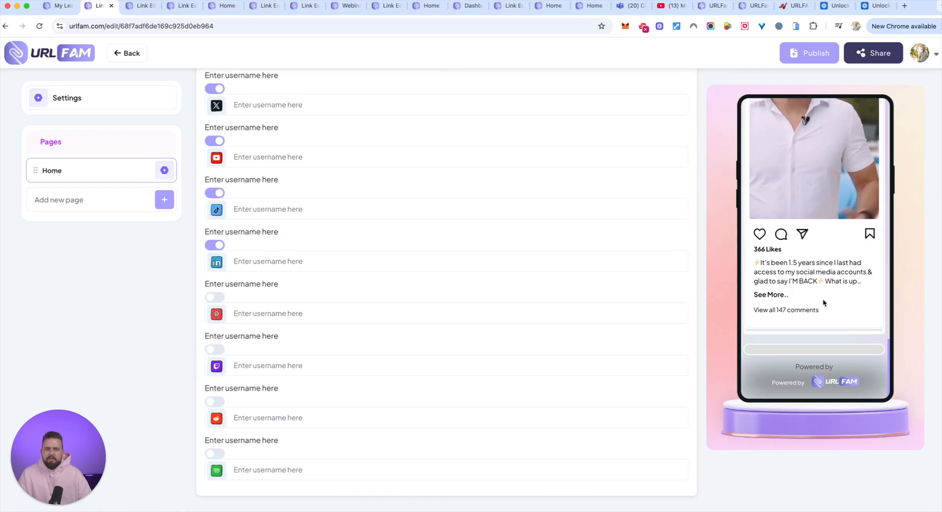
pyautogui.scroll(7, 297, 251)
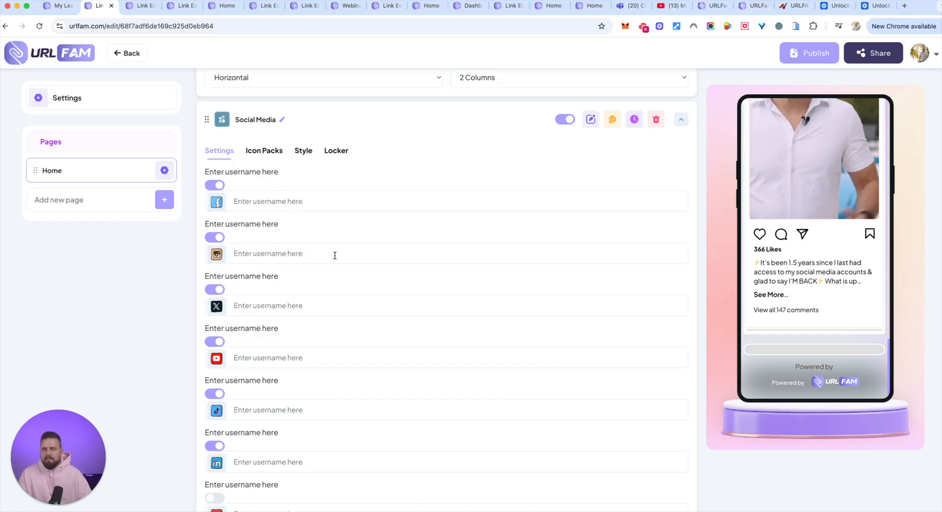
pyautogui.click(281, 253)
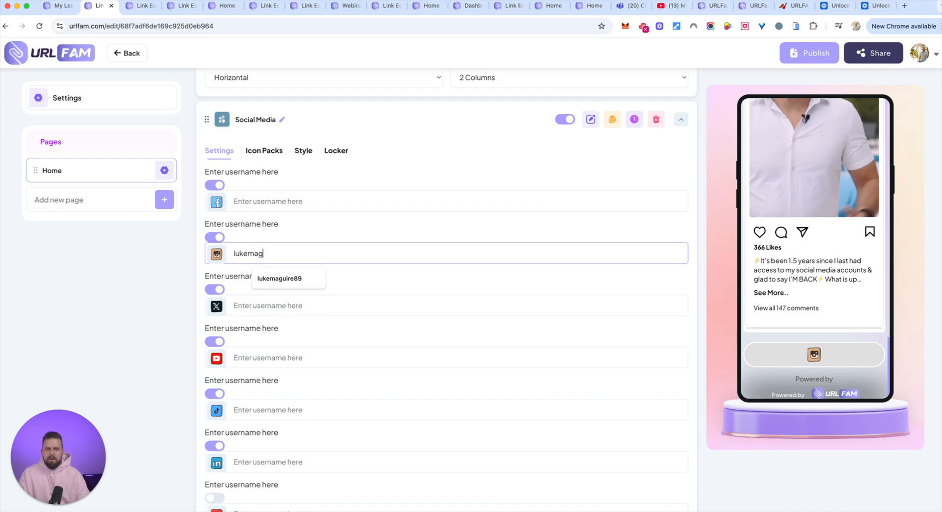
# Enter the owner's Facebook username, preceded by a slash, in the Social Media element
pyautogui.click(249, 200)
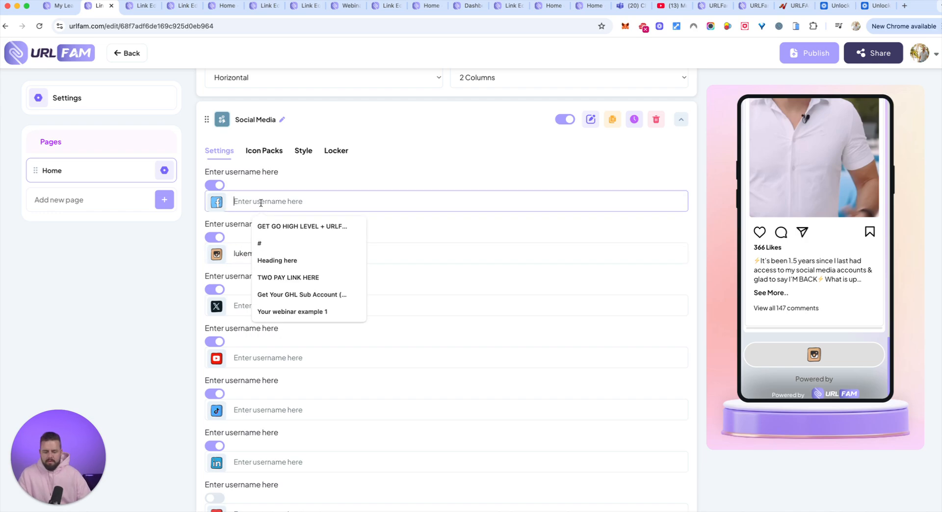
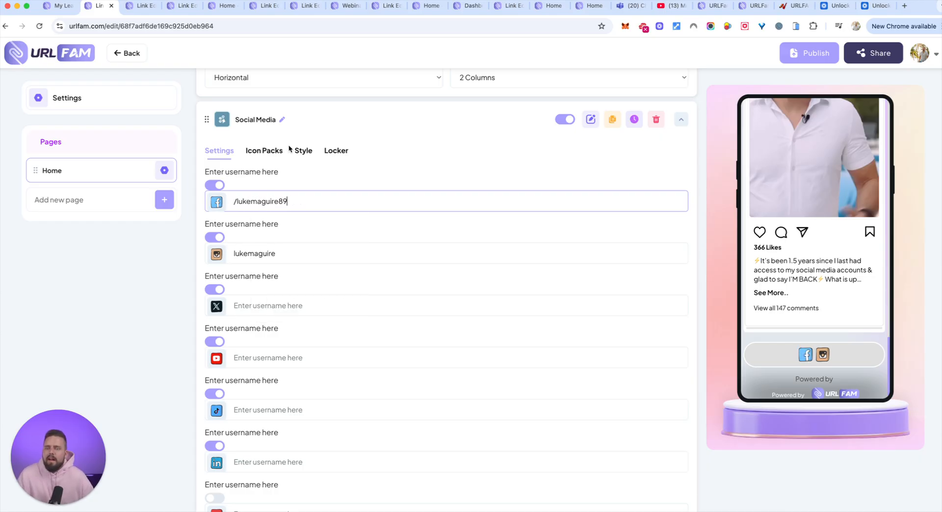
# Apply the dark blue outlined circular icon pack to the Social Media element
pyautogui.click(264, 151)
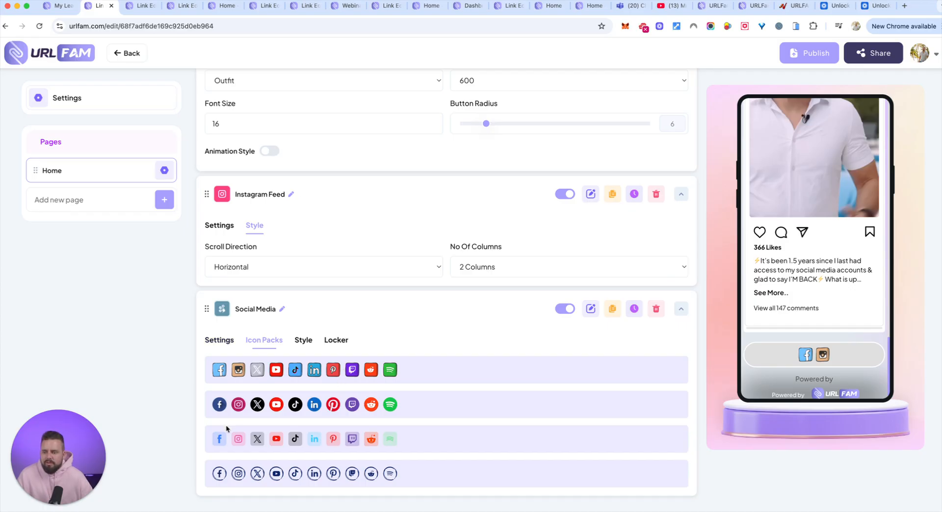
pyautogui.click(287, 474)
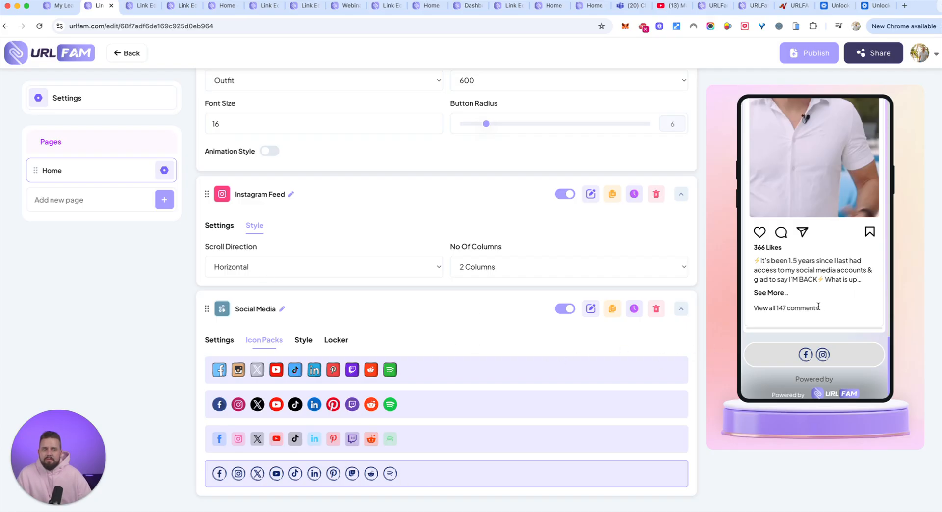
# Add a Greeting element from the Layout category and move it to the beginning of the Home page, above Profile
pyautogui.scroll(3, 818, 307)
pyautogui.scroll(15, 655, 185)
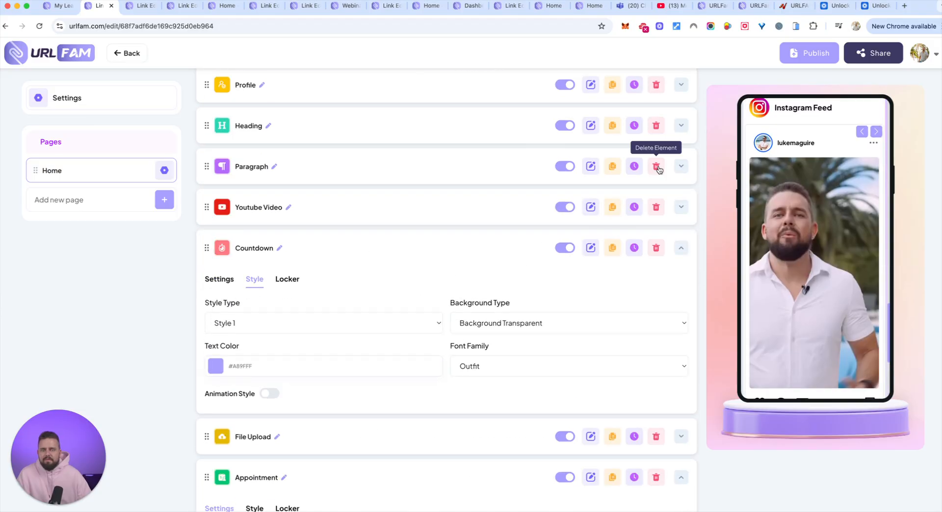
pyautogui.click(651, 140)
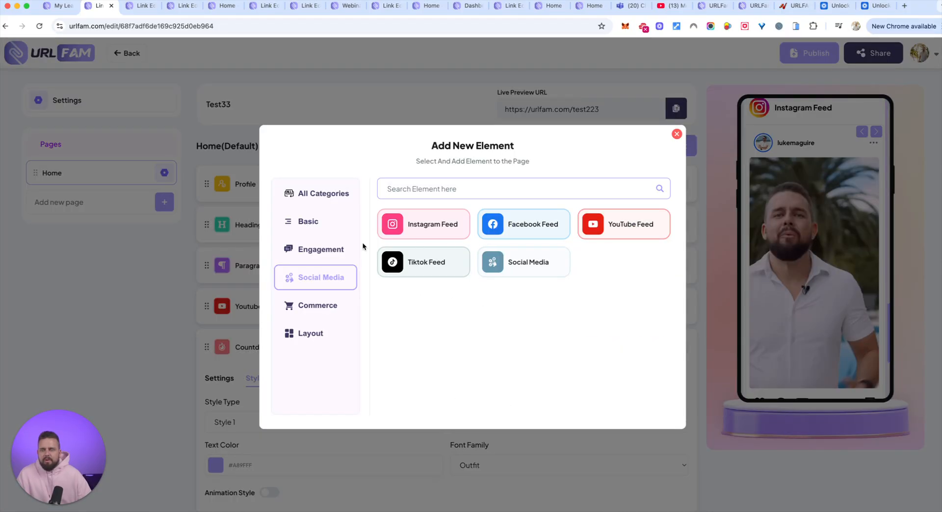
pyautogui.click(310, 306)
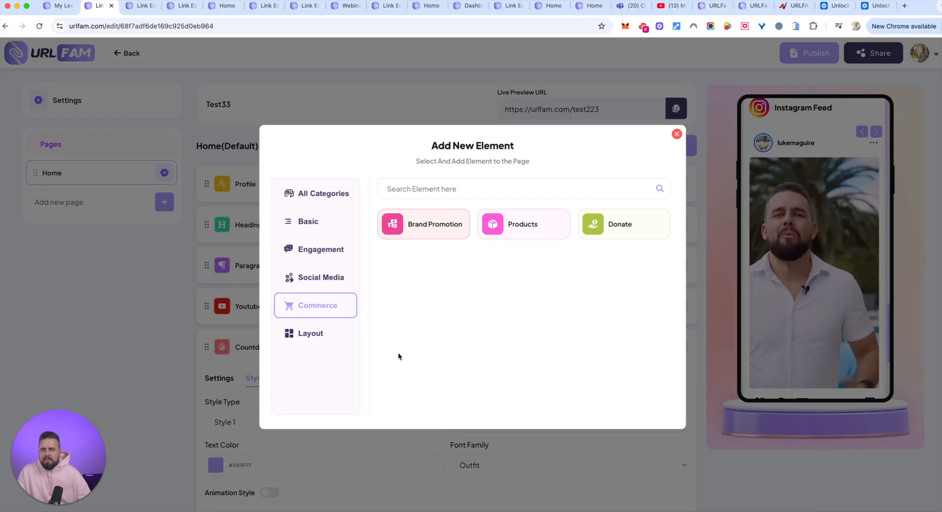
pyautogui.click(309, 336)
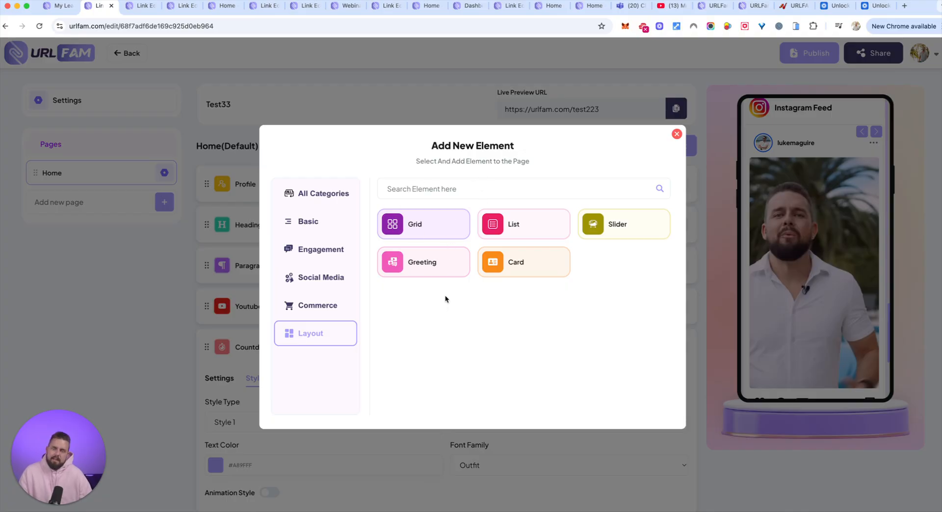
pyautogui.press('Escape')
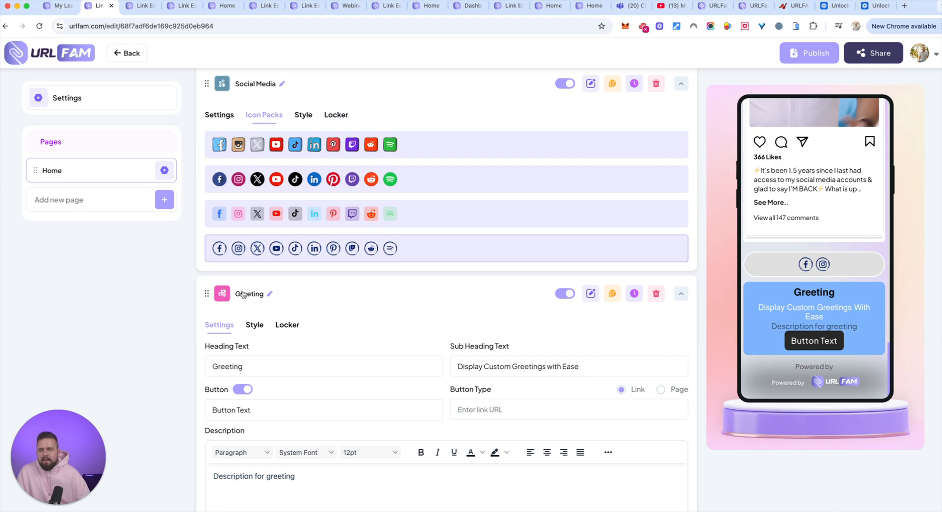
pyautogui.moveTo(207, 294); pyautogui.dragTo(212, 179)
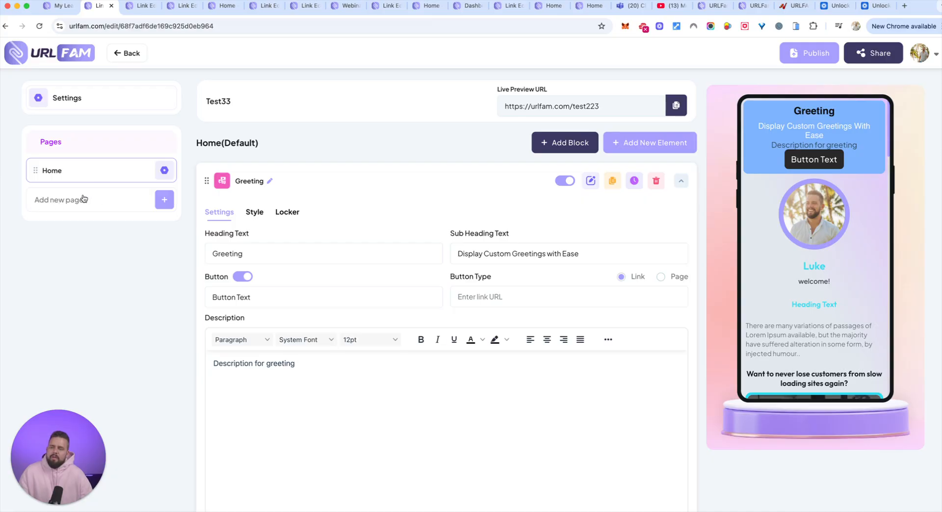
# Look over the title, script, description and lock options for a new page without creating one
pyautogui.click(164, 199)
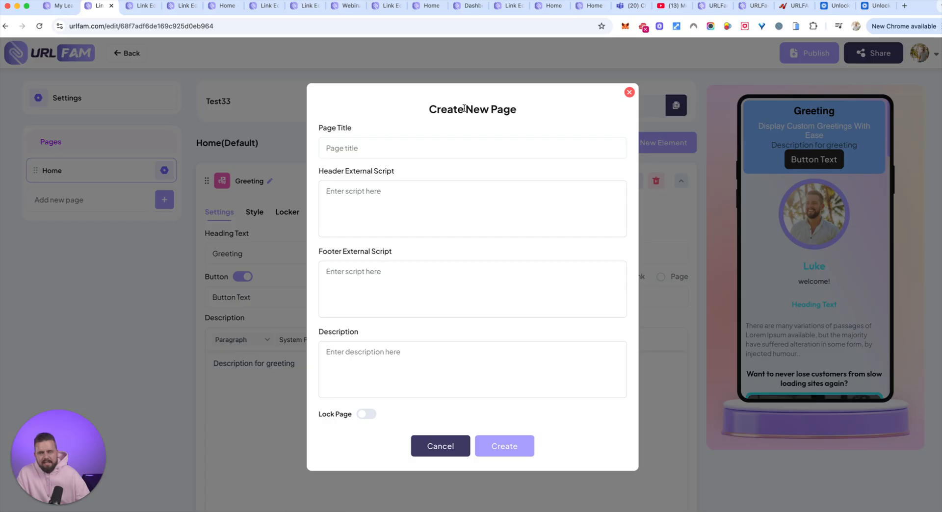
pyautogui.click(629, 93)
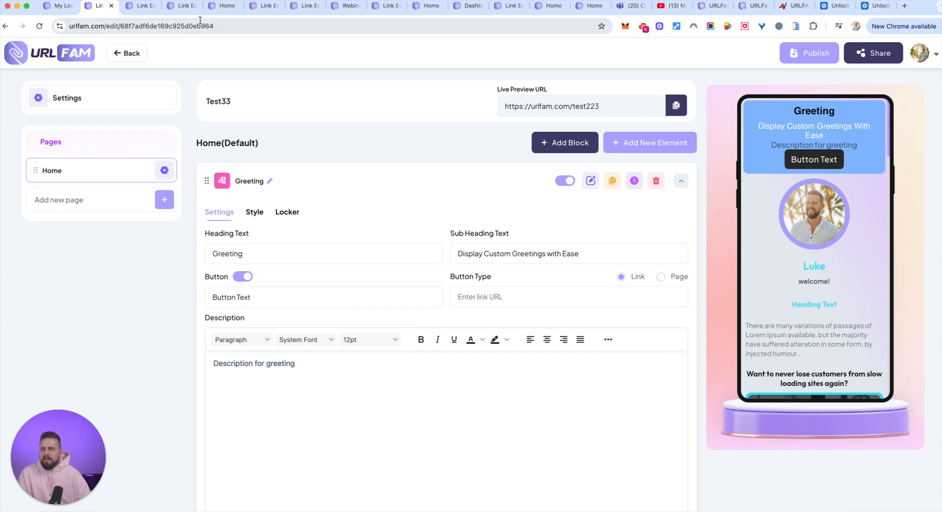
# Open the published webinar replay page at urlfam.com/thereplay and review its videos and notes links in the phone simulator
pyautogui.click(218, 7)
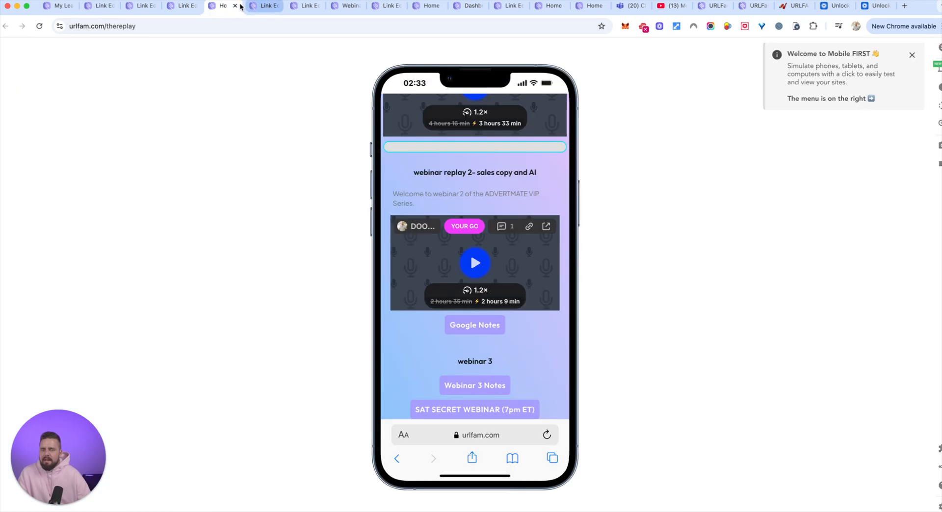
pyautogui.click(184, 6)
pyautogui.click(143, 8)
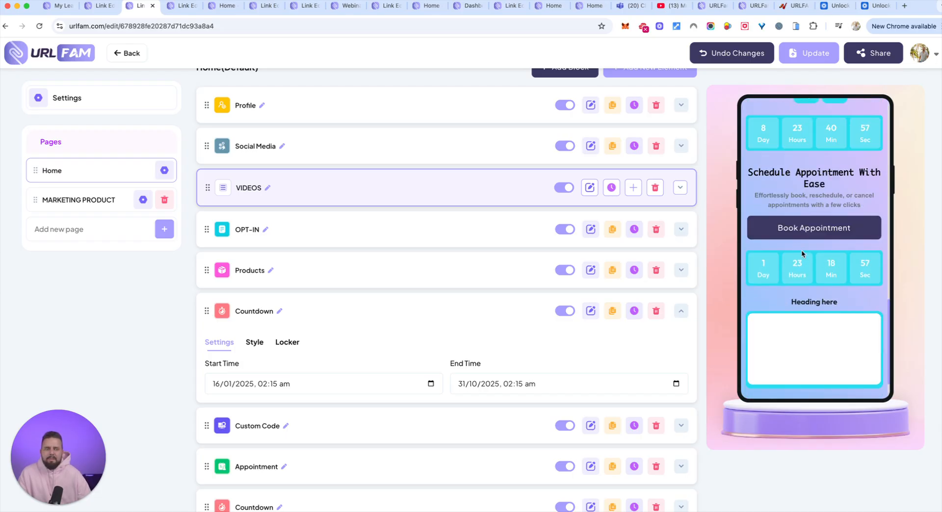
pyautogui.click(223, 6)
pyautogui.scroll(3, 410, 179)
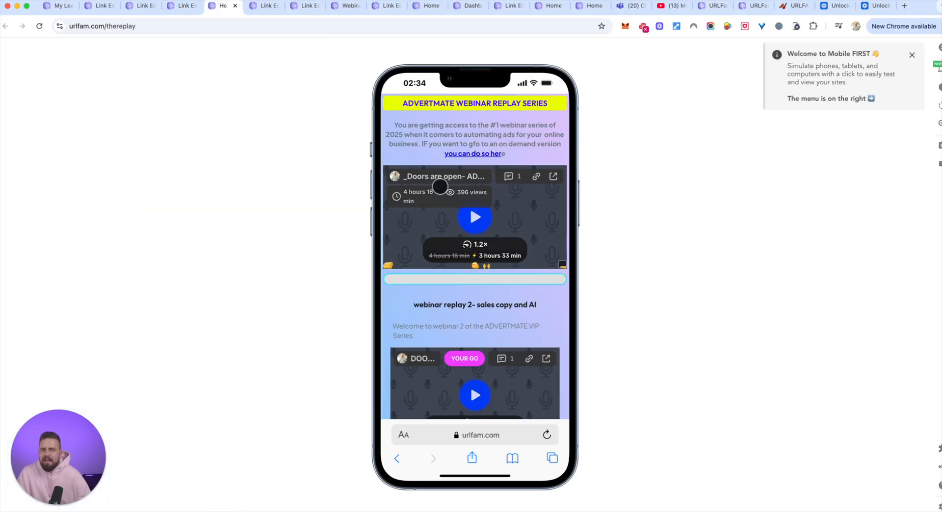
pyautogui.scroll(-3, 495, 217)
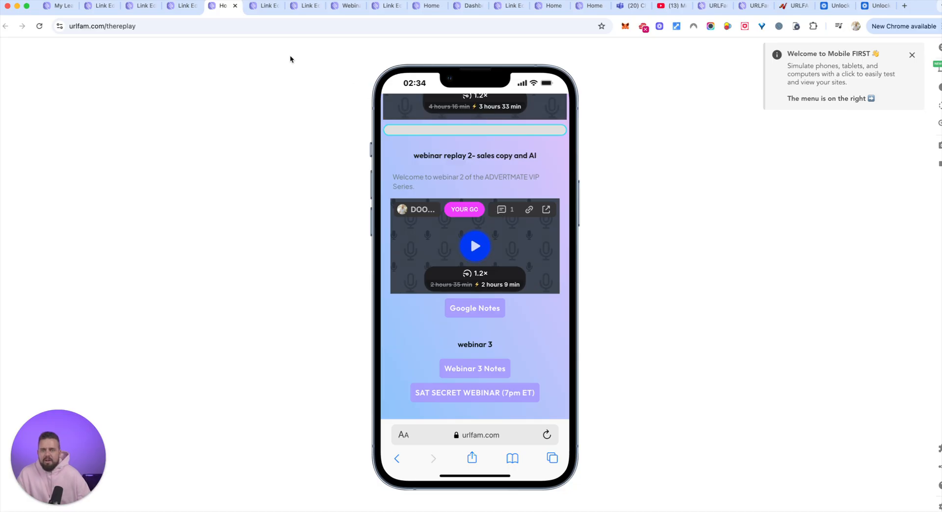
# Review the Dog Pro Products example in its phone preview and open the example containing the weight loss tips page
pyautogui.click(258, 9)
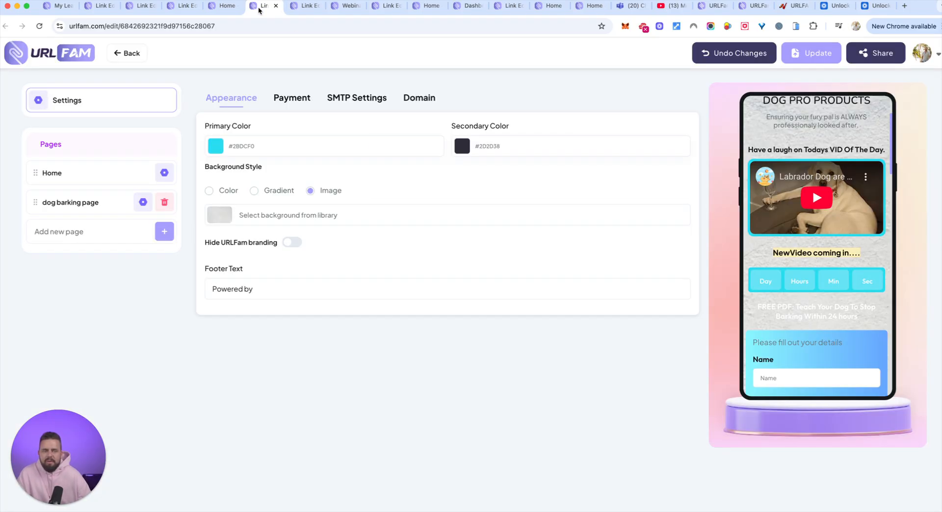
pyautogui.scroll(2, 765, 231)
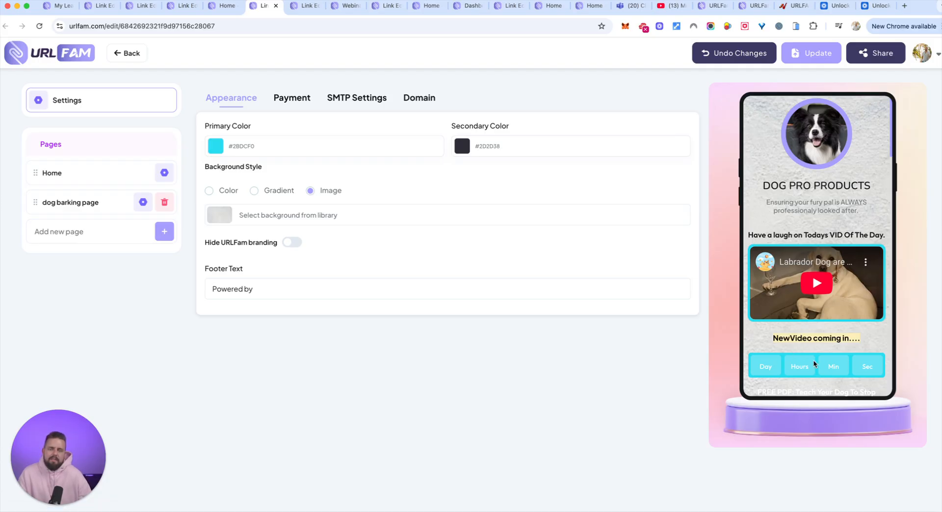
pyautogui.scroll(-3, 827, 360)
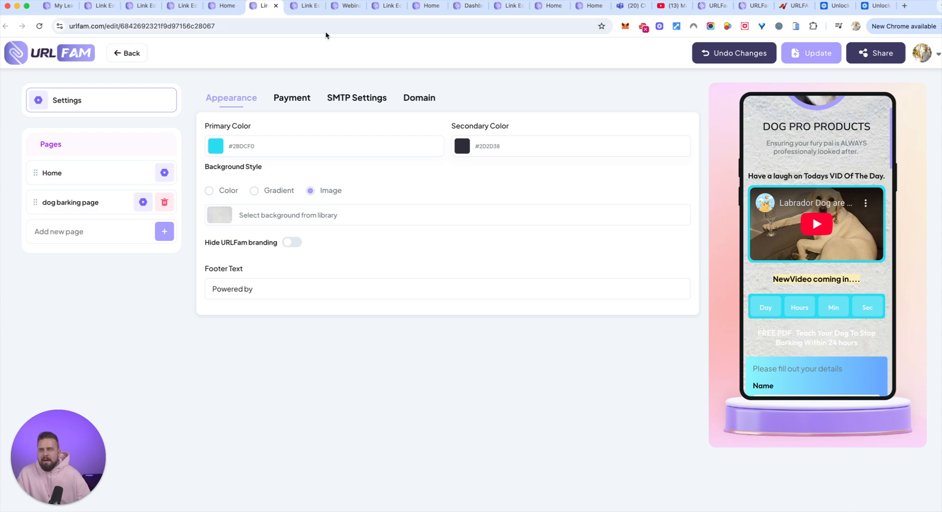
pyautogui.click(300, 7)
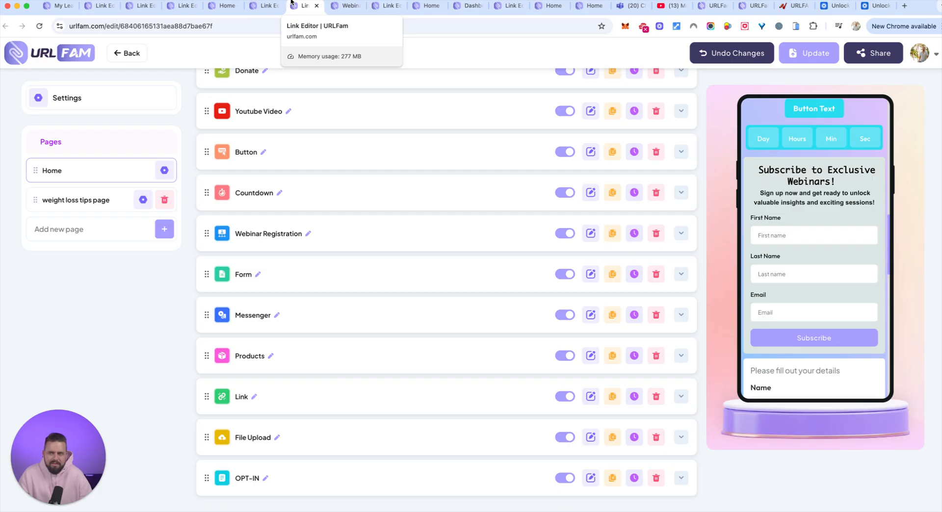
# Open the Carrepair example and examine its services, Why Choose Us and booking form sections in the phone preview
pyautogui.click(350, 6)
pyautogui.click(385, 7)
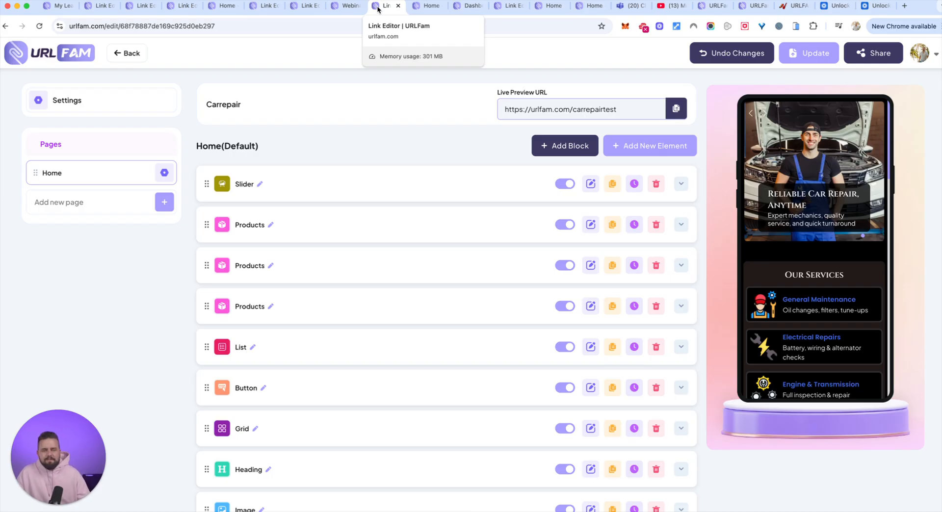
pyautogui.scroll(-4, 807, 202)
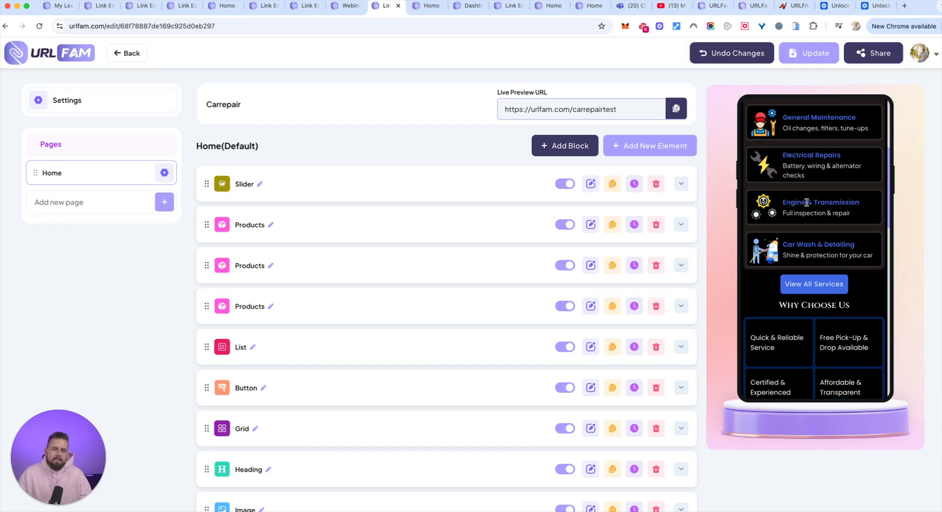
pyautogui.scroll(5, 800, 169)
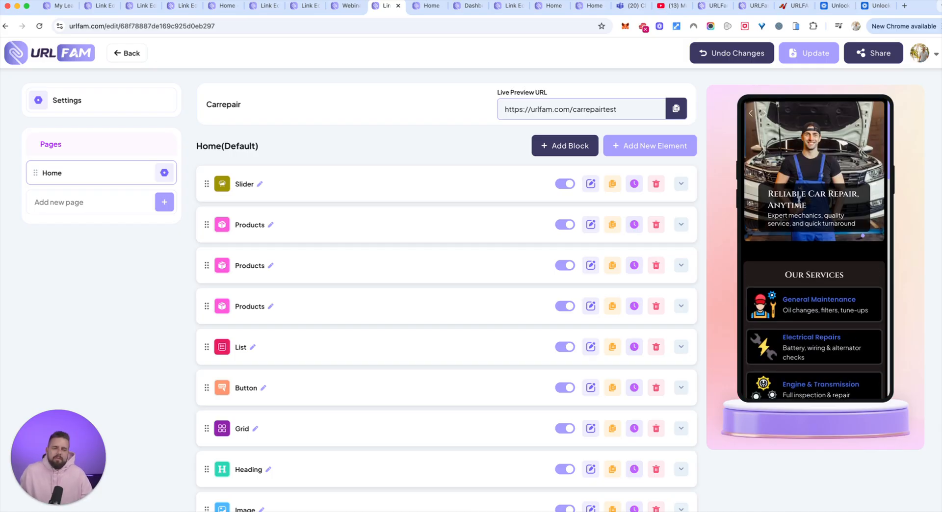
pyautogui.scroll(-1, 834, 289)
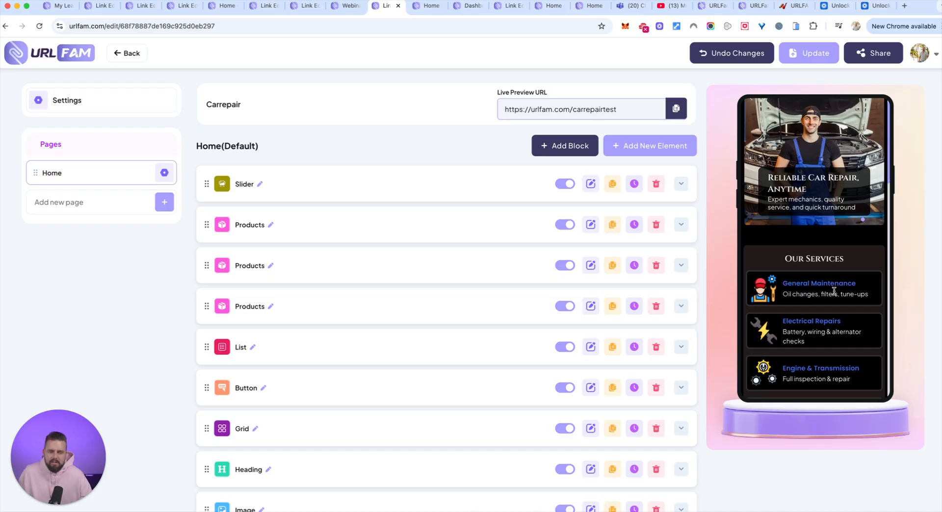
pyautogui.scroll(-10, 834, 290)
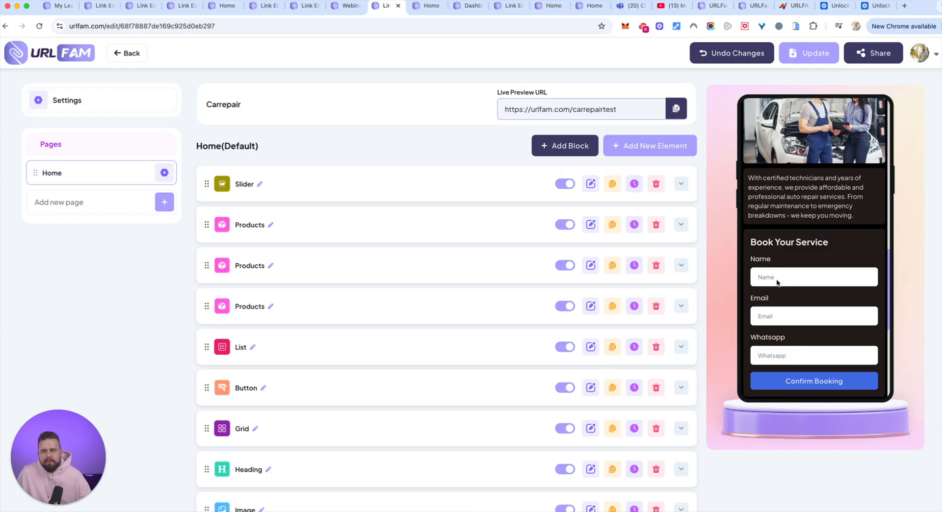
pyautogui.scroll(1, 776, 282)
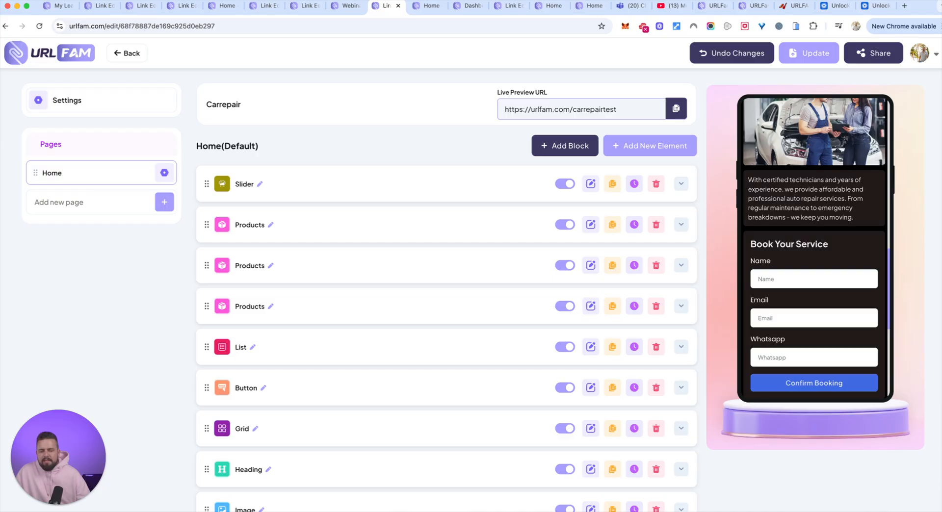
# Switch to the mirrored phone, place it over the page preview, and look through the URLFAM mobile dashboard
pyautogui.press('super+Tab')
pyautogui.moveTo(887, 102); pyautogui.dragTo(845, 96)
pyautogui.scroll(-5, 825, 256)
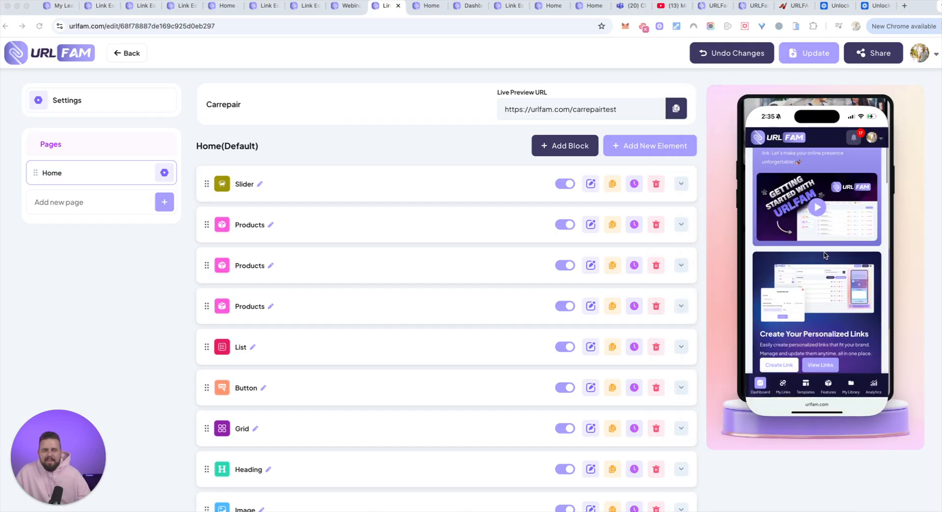
pyautogui.scroll(10, 824, 255)
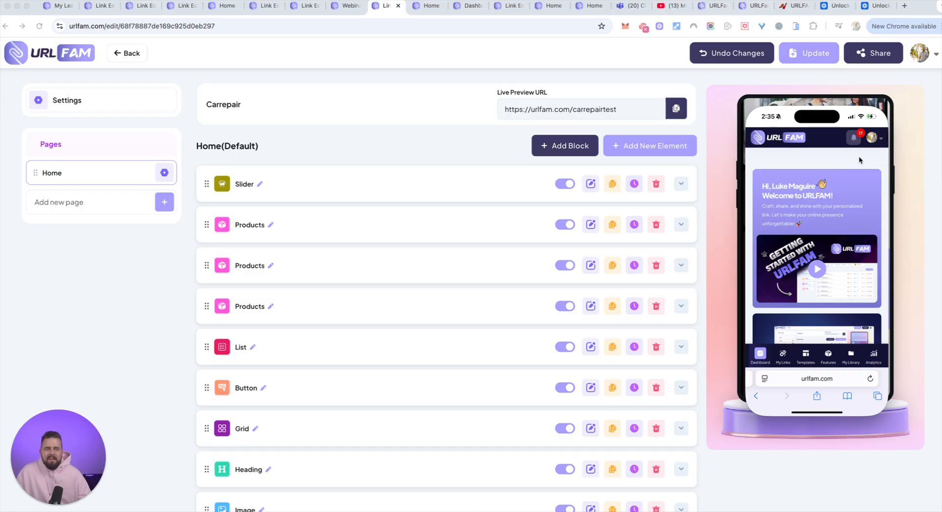
pyautogui.scroll(-3, 827, 227)
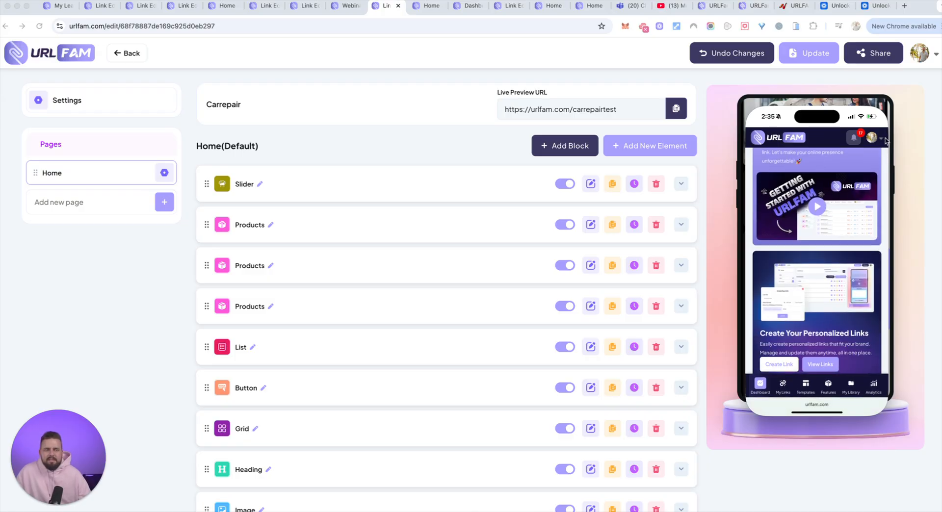
pyautogui.click(815, 206)
pyautogui.click(875, 227)
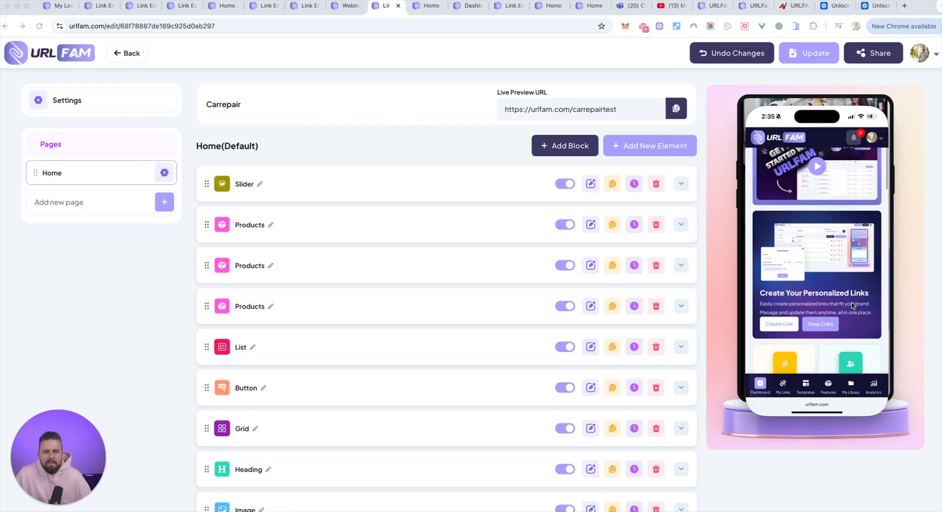
pyautogui.scroll(-3, 851, 304)
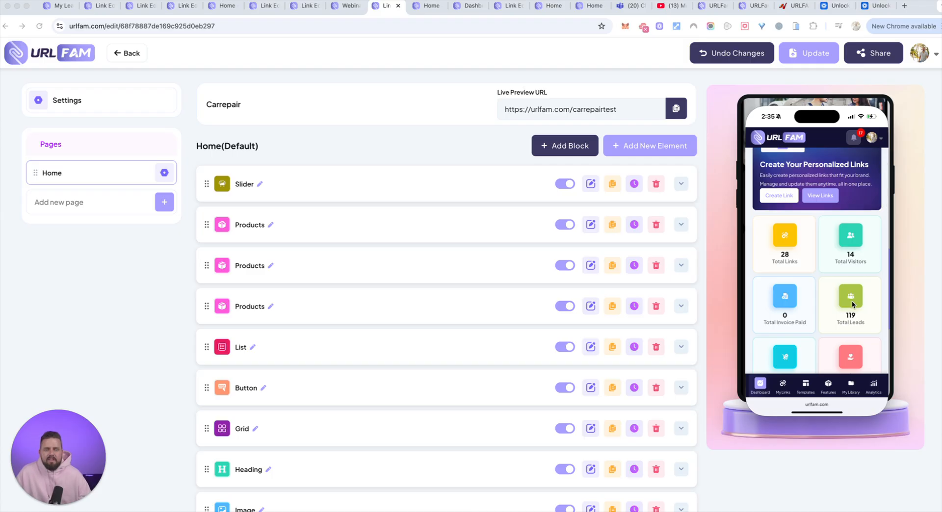
# Open the test33 link for editing from the mobile links list and review its page preview on the phone
pyautogui.click(822, 201)
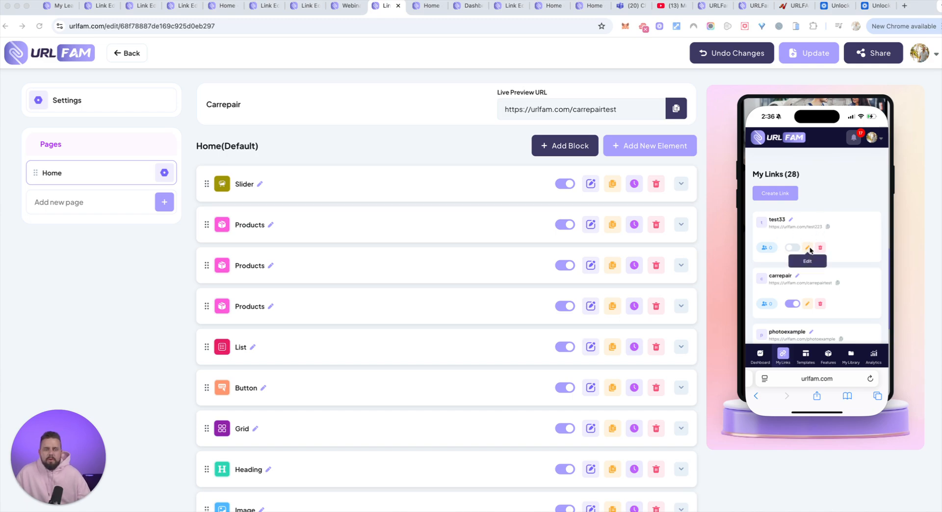
pyautogui.click(808, 248)
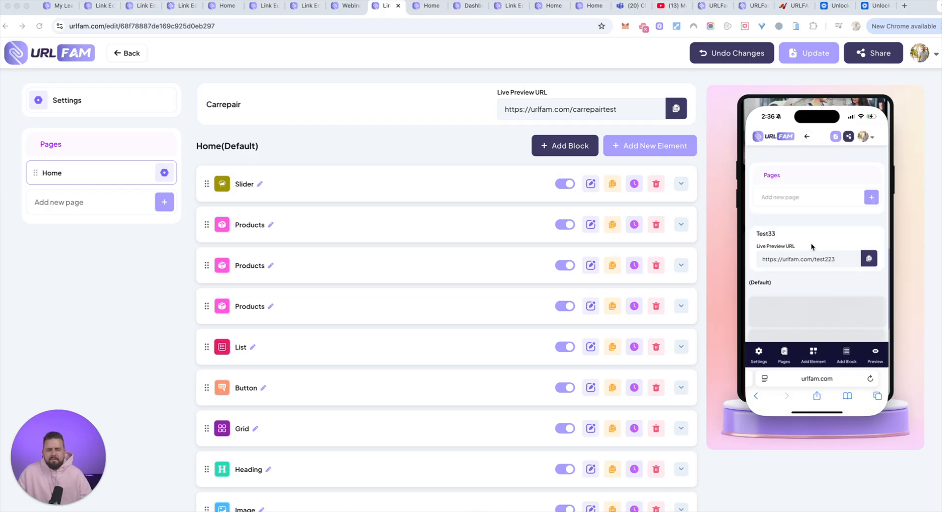
pyautogui.scroll(-2, 818, 243)
pyautogui.scroll(-6, 818, 245)
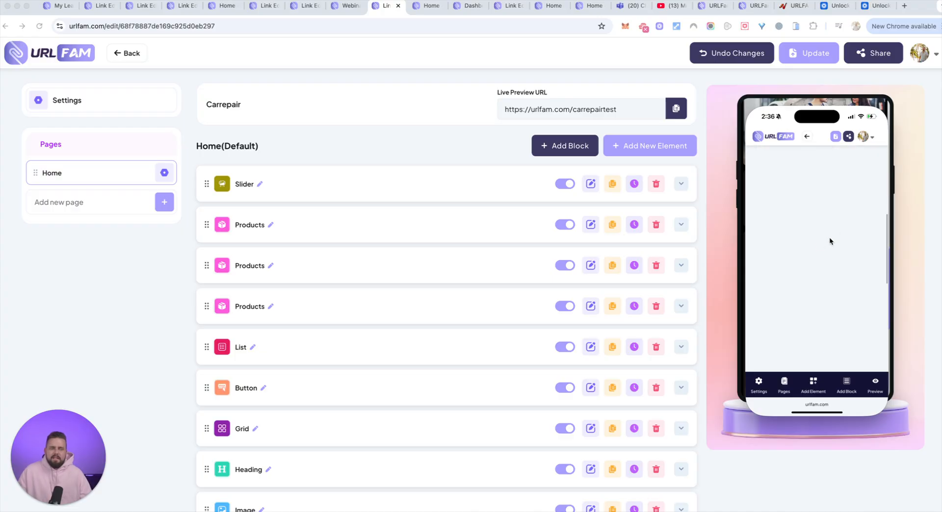
pyautogui.scroll(-5, 856, 228)
pyautogui.scroll(3, 857, 230)
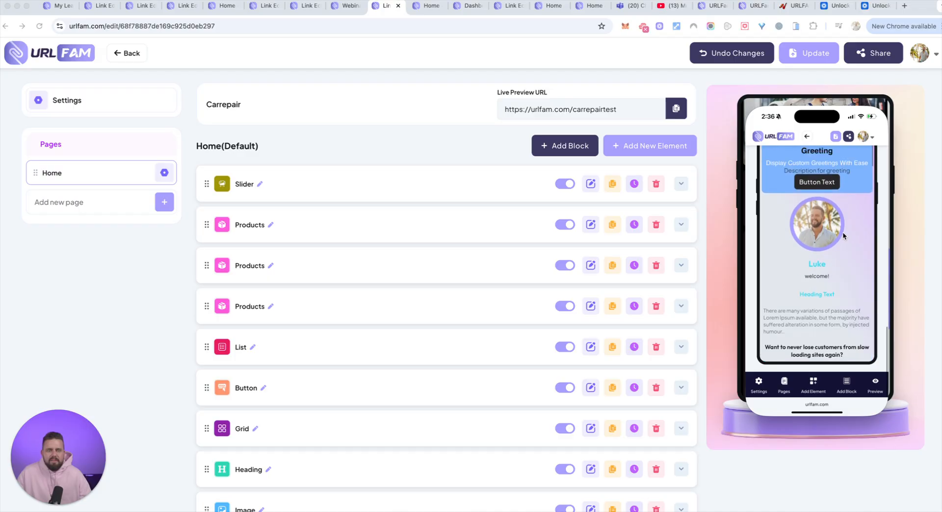
pyautogui.scroll(-5, 843, 234)
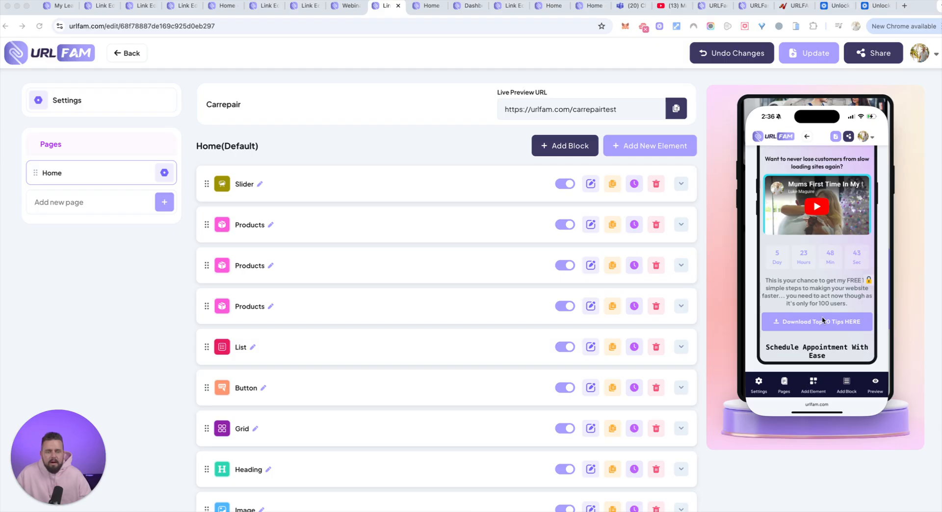
pyautogui.scroll(-10, 823, 321)
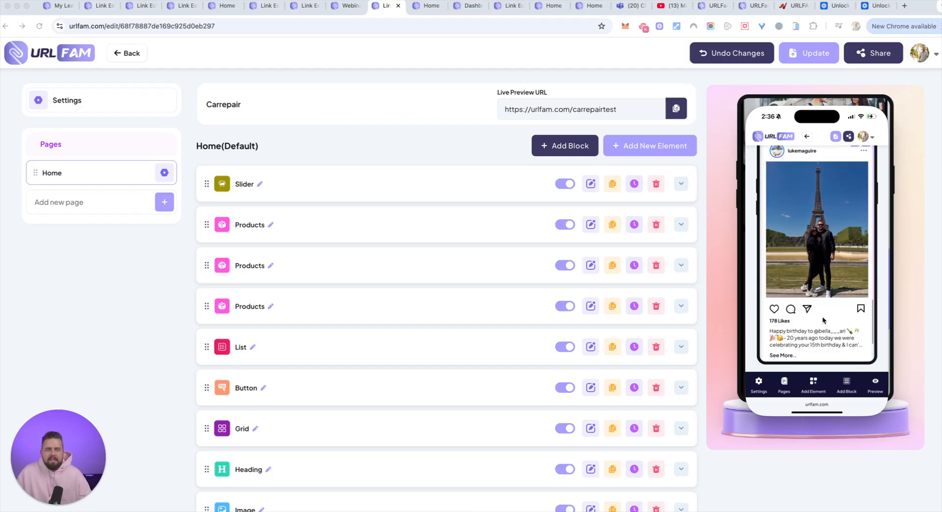
# Add an Audio Player element to the test33 page in the mobile editor
pyautogui.scroll(-5, 823, 318)
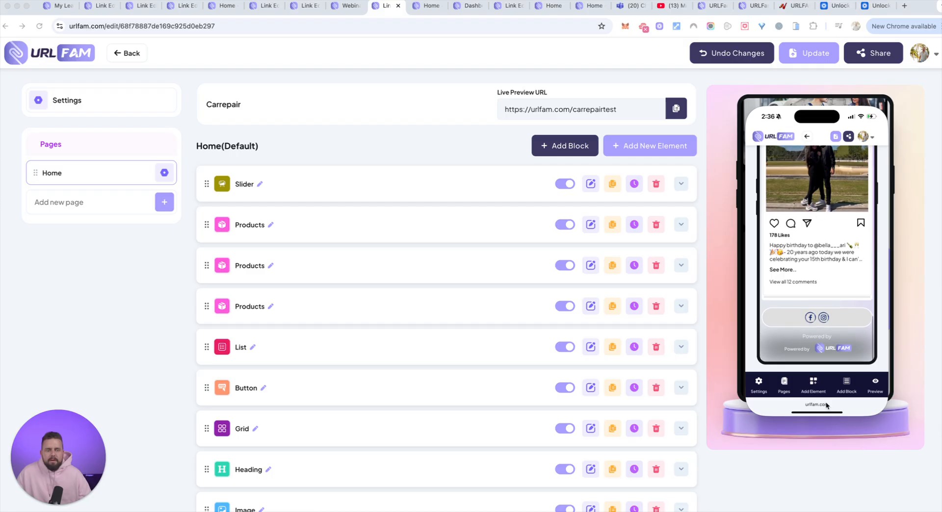
pyautogui.click(813, 383)
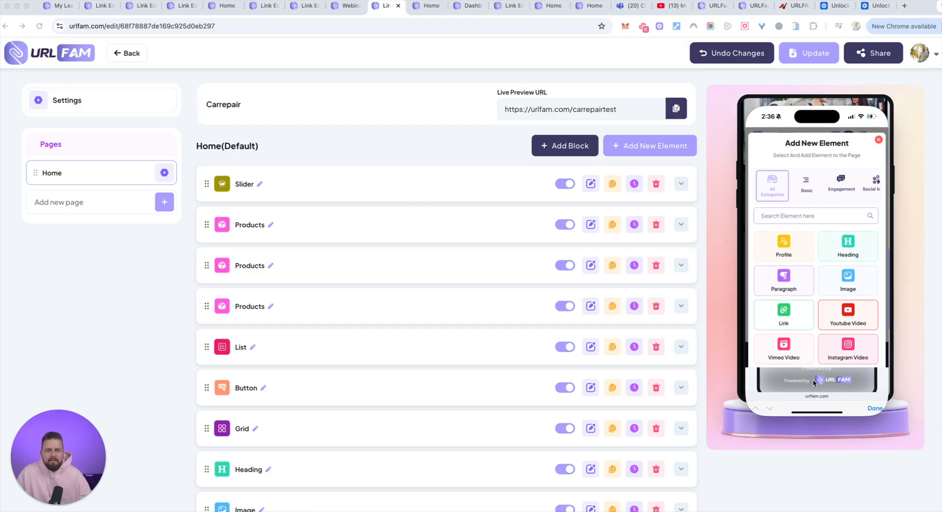
pyautogui.scroll(-3, 804, 314)
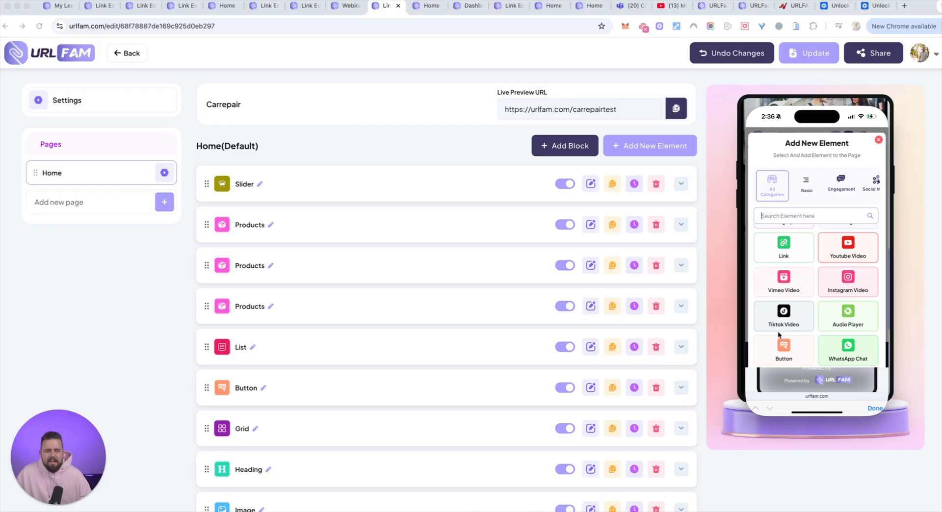
pyautogui.scroll(-1, 777, 331)
pyautogui.click(849, 296)
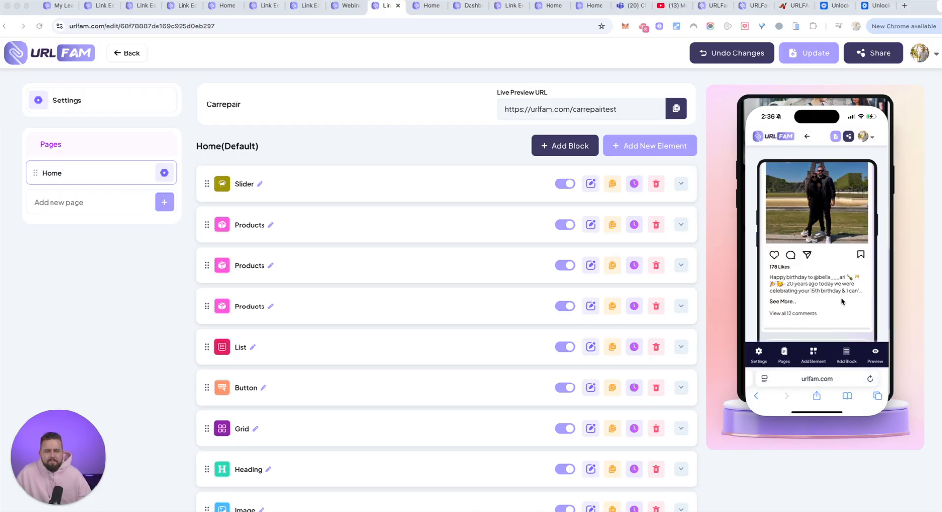
# Try the Soundcloud player type on the Audio Player element and set it to Spotify
pyautogui.scroll(-2, 830, 285)
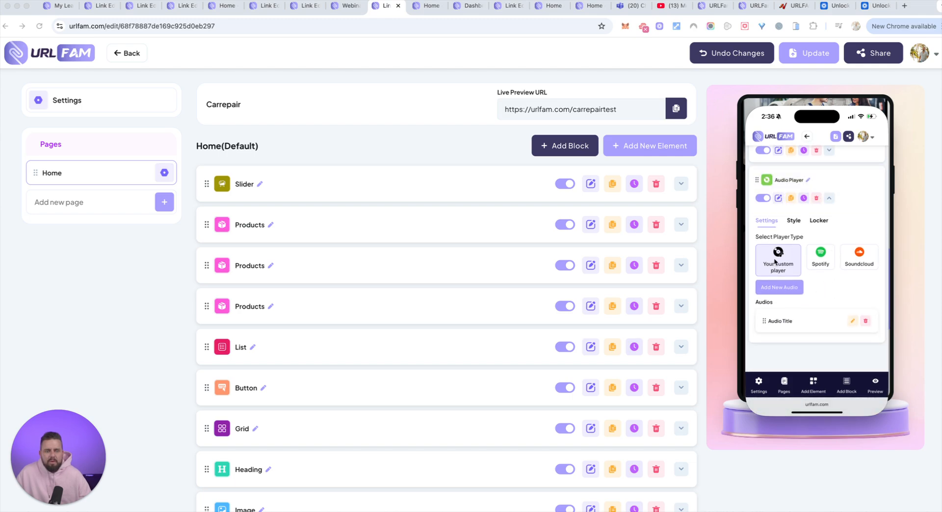
pyautogui.click(850, 254)
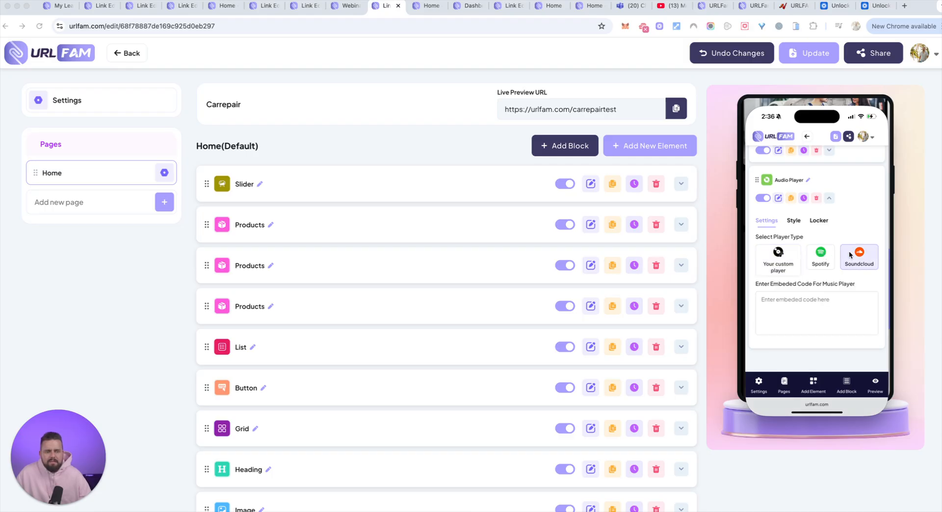
pyautogui.click(819, 255)
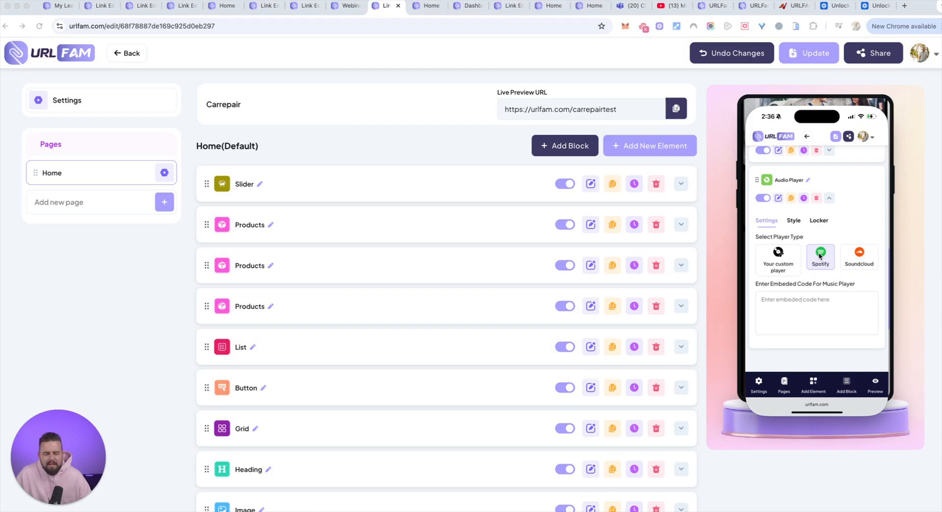
# Add a new block named Footer to the page in the mobile editor
pyautogui.scroll(-5, 852, 292)
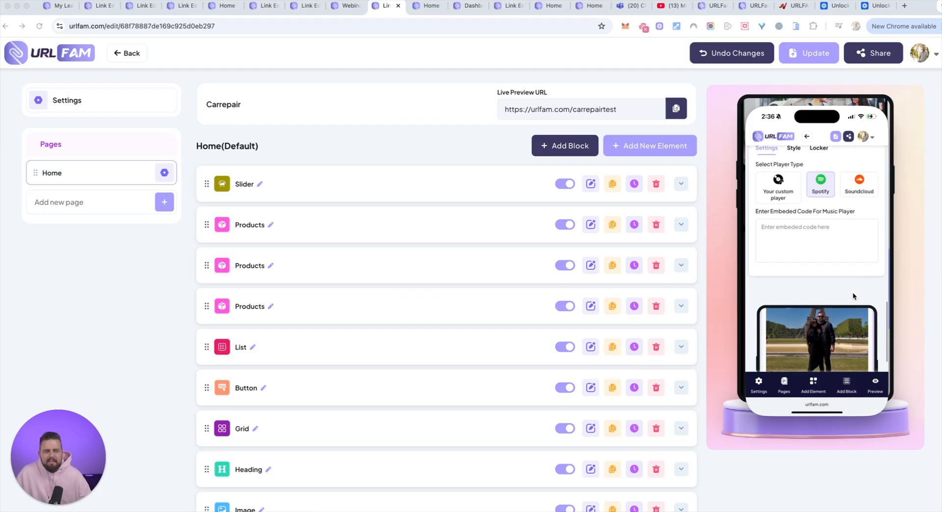
pyautogui.scroll(-5, 853, 296)
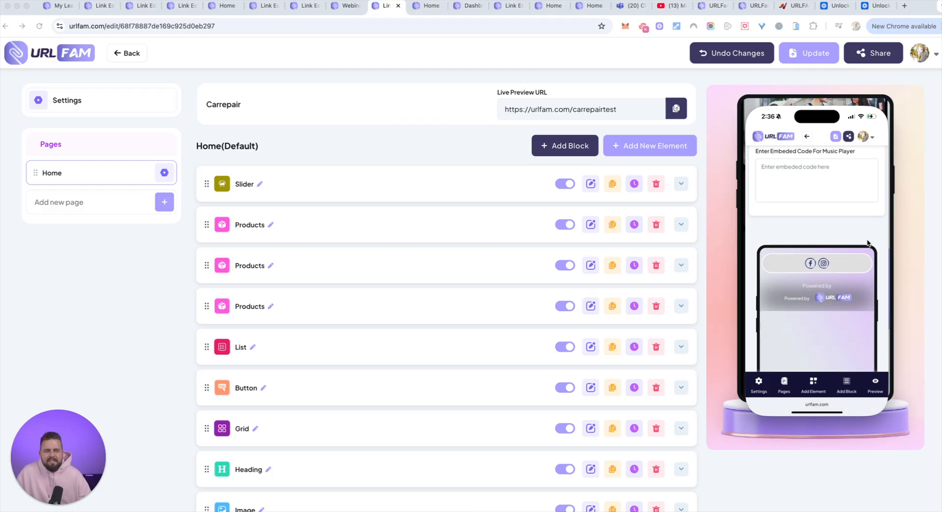
pyautogui.scroll(3, 814, 351)
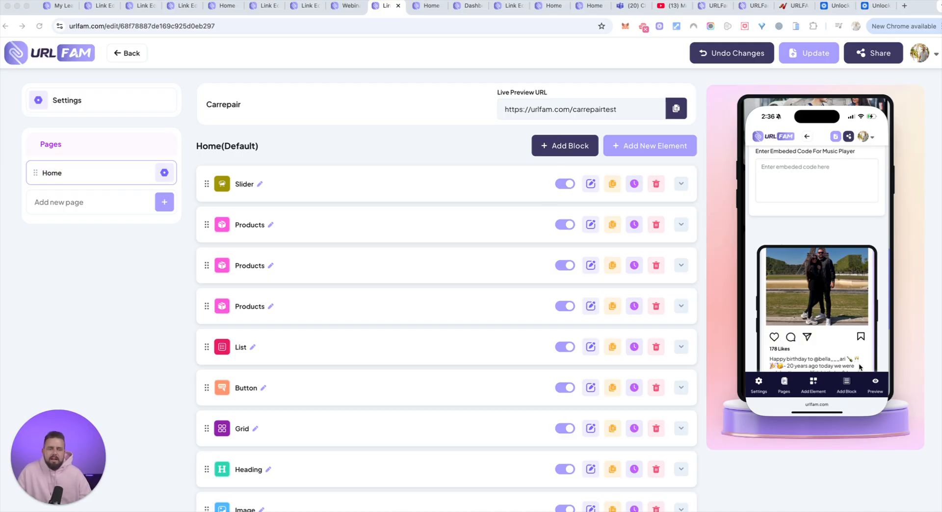
pyautogui.click(855, 391)
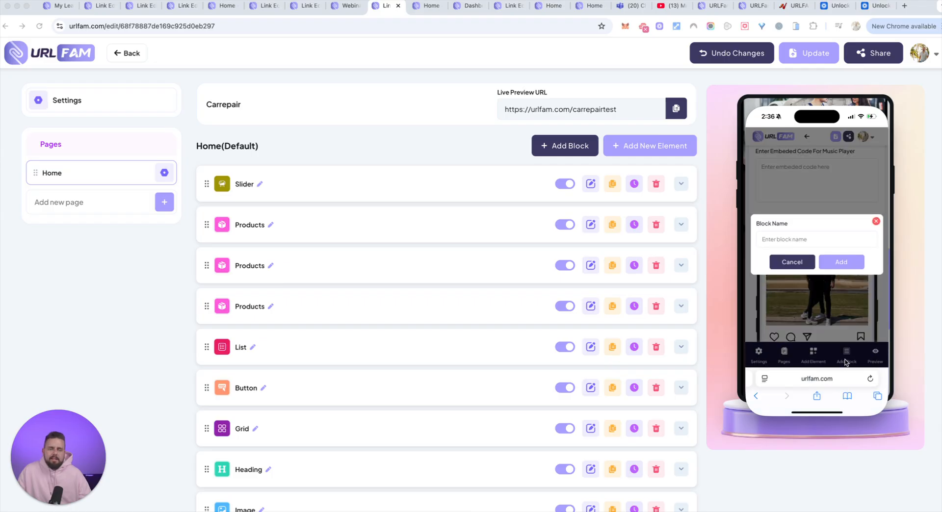
pyautogui.click(814, 242)
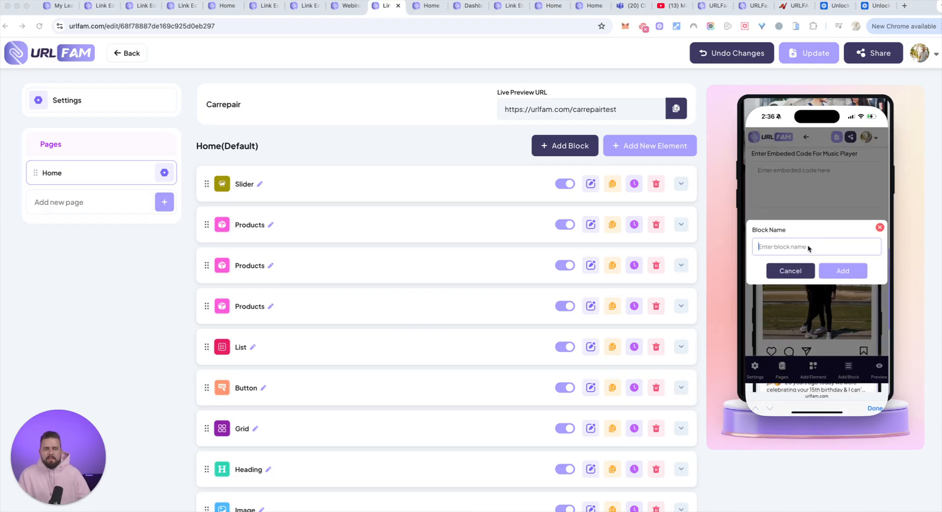
pyautogui.write('Footer')
pyautogui.press('Return')
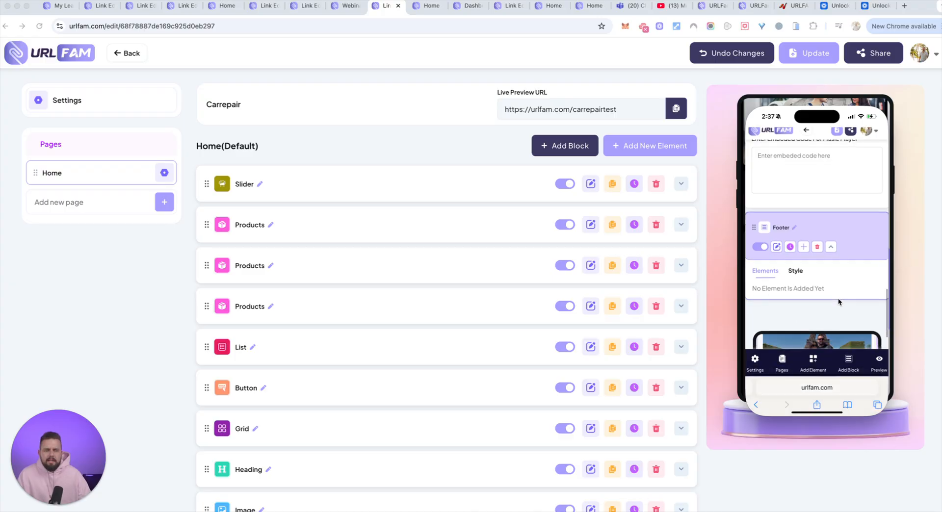
# Add Heading, Image, Paragraph and Link elements to the Footer block and check its element list
pyautogui.click(803, 247)
pyautogui.click(844, 244)
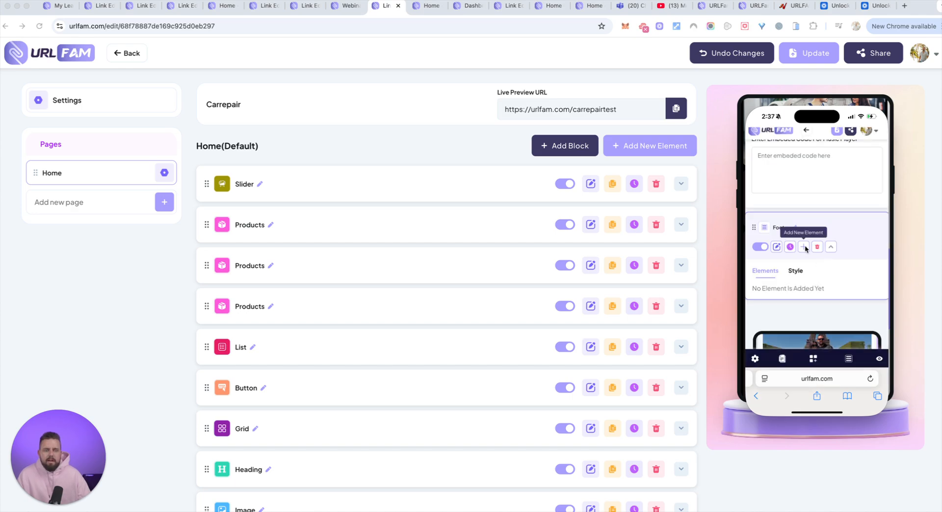
pyautogui.click(804, 247)
pyautogui.click(846, 284)
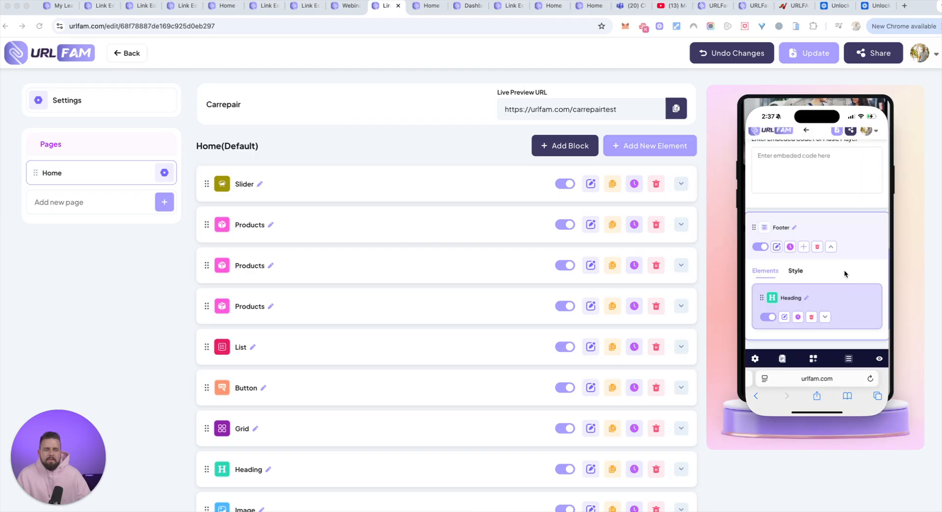
pyautogui.click(803, 248)
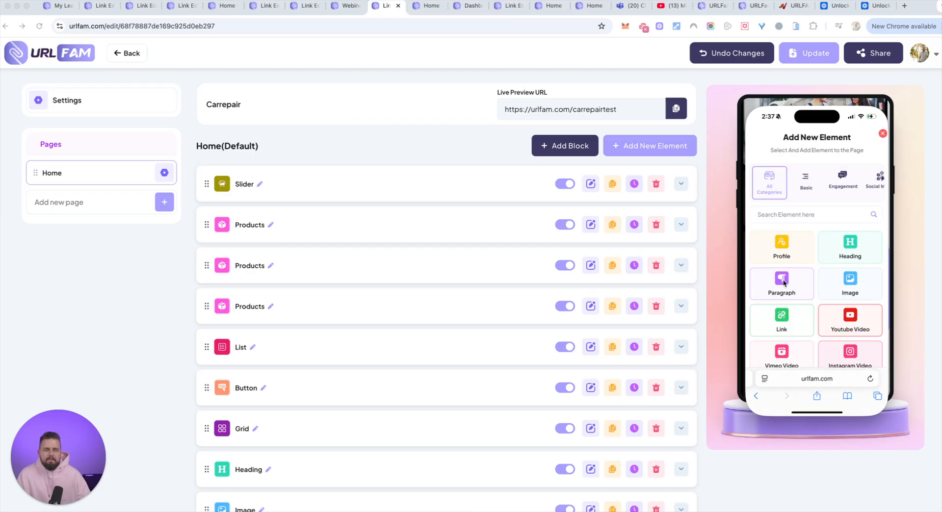
pyautogui.click(782, 280)
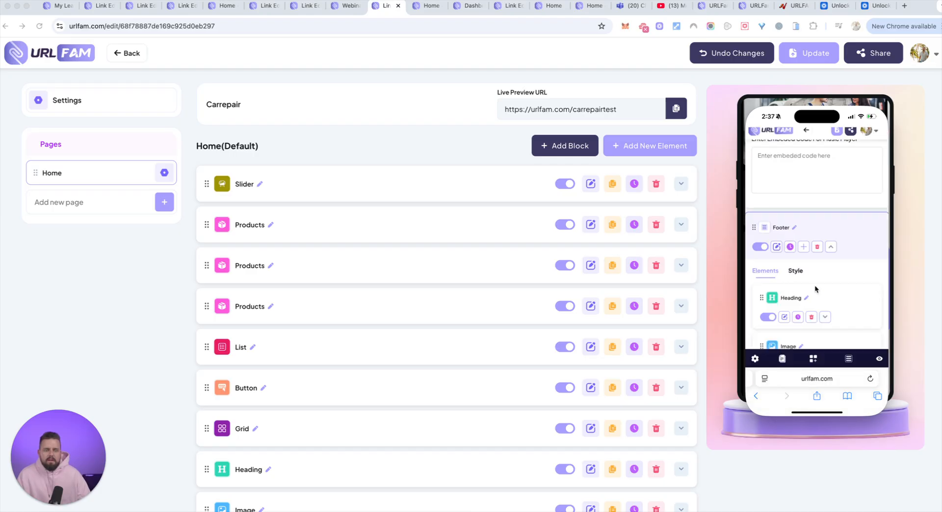
pyautogui.click(804, 248)
pyautogui.click(788, 319)
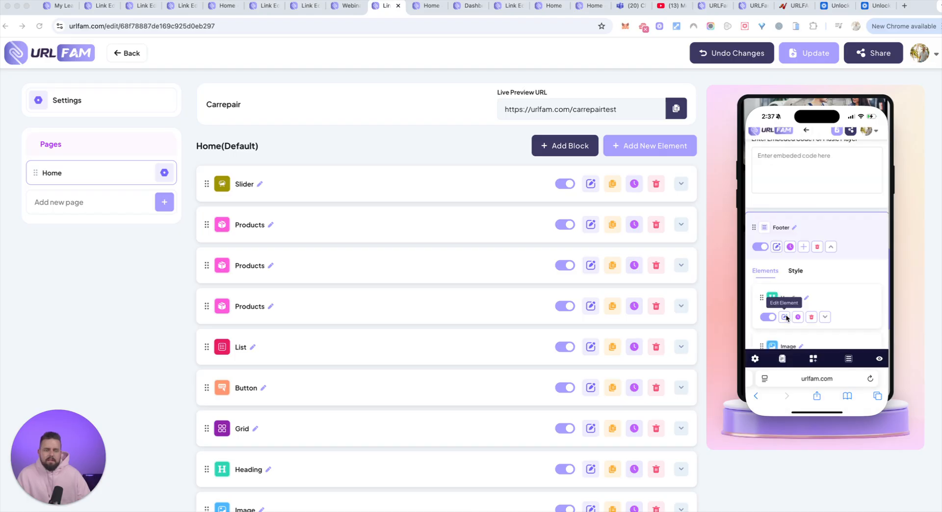
pyautogui.scroll(-2, 800, 282)
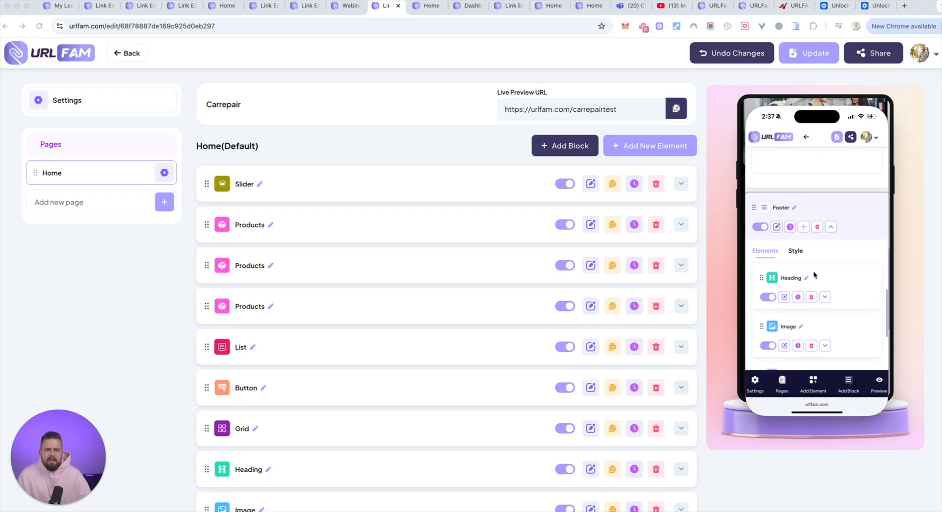
pyautogui.scroll(-3, 805, 282)
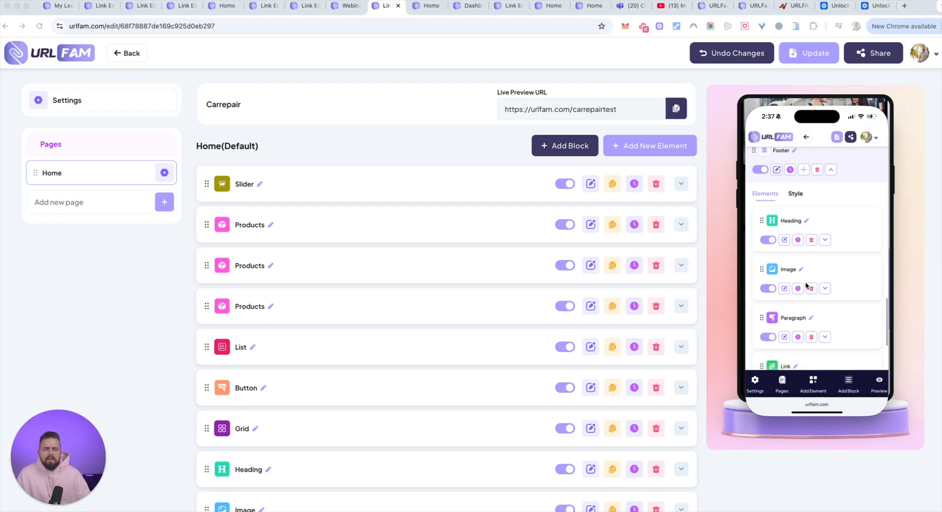
pyautogui.scroll(-4, 805, 281)
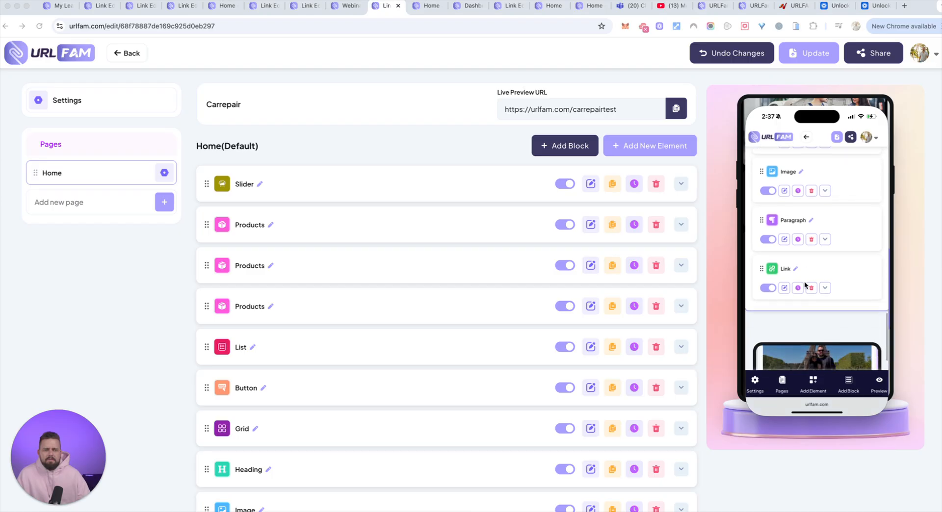
# Try to move the Footer block to a different position in the page's element list
pyautogui.scroll(8, 804, 283)
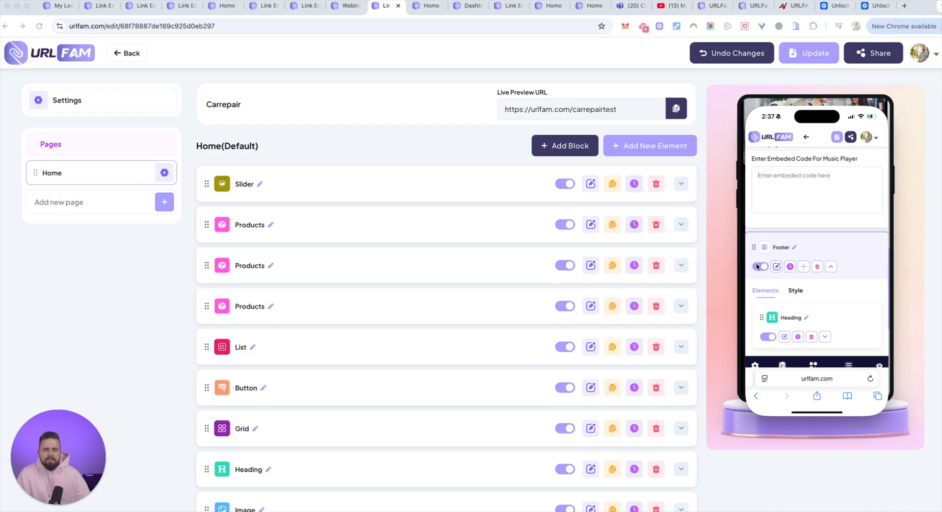
pyautogui.scroll(1, 759, 275)
pyautogui.scroll(-3, 762, 292)
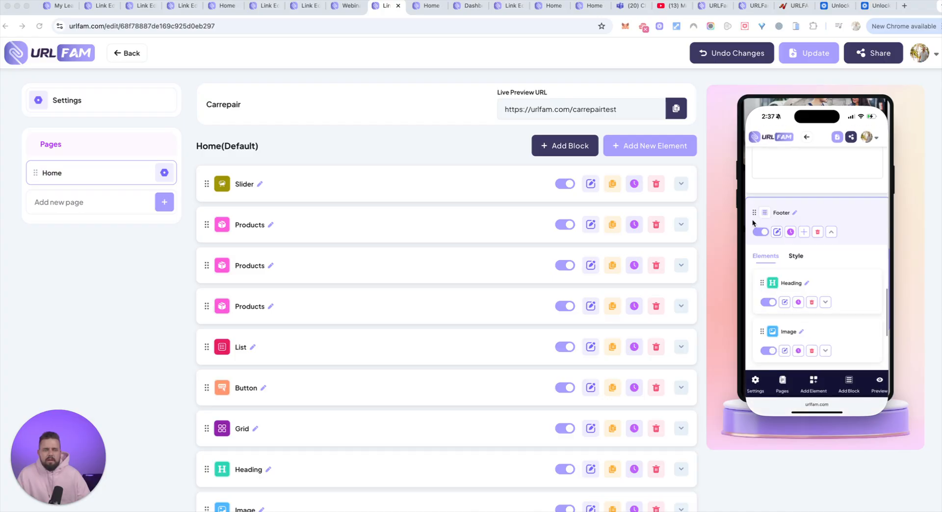
pyautogui.moveTo(754, 215); pyautogui.dragTo(757, 331)
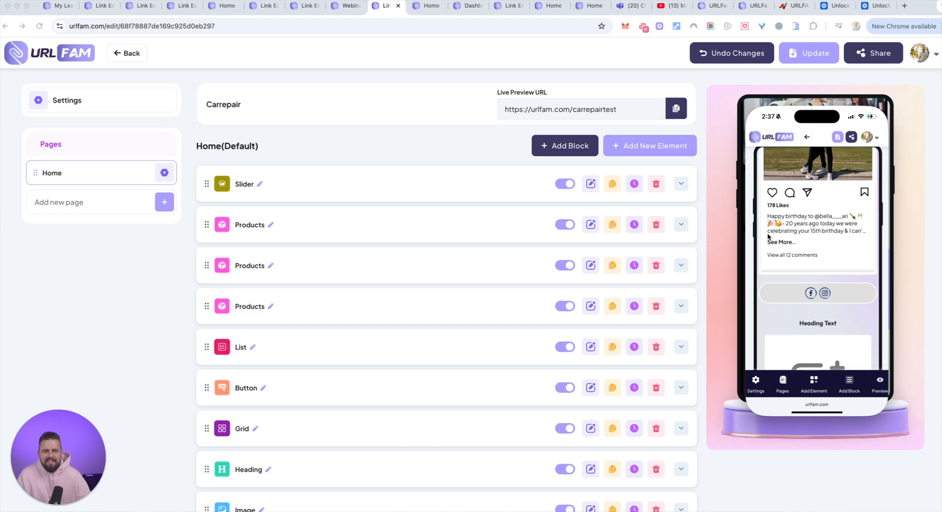
# Look through the mobile page preview, including the Instagram feed, greeting and profile
pyautogui.scroll(-5, 773, 234)
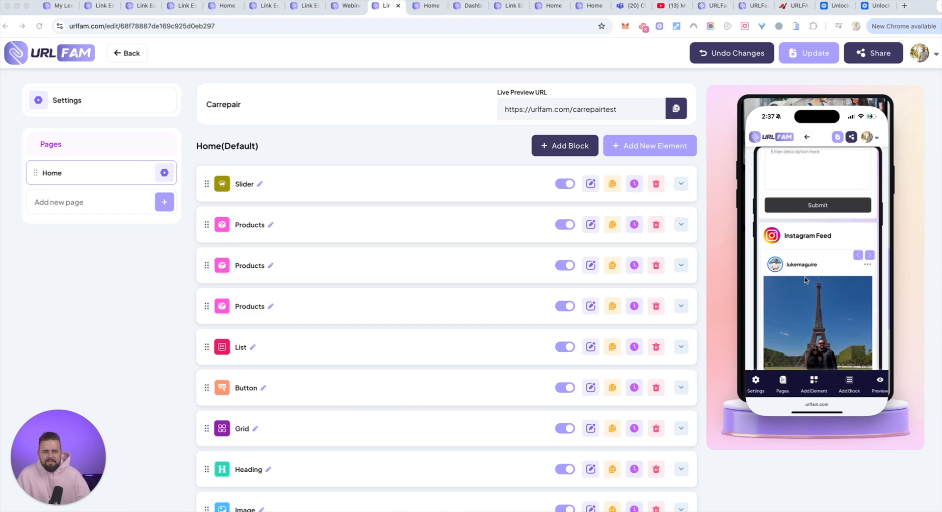
pyautogui.scroll(5, 810, 260)
pyautogui.scroll(10, 810, 260)
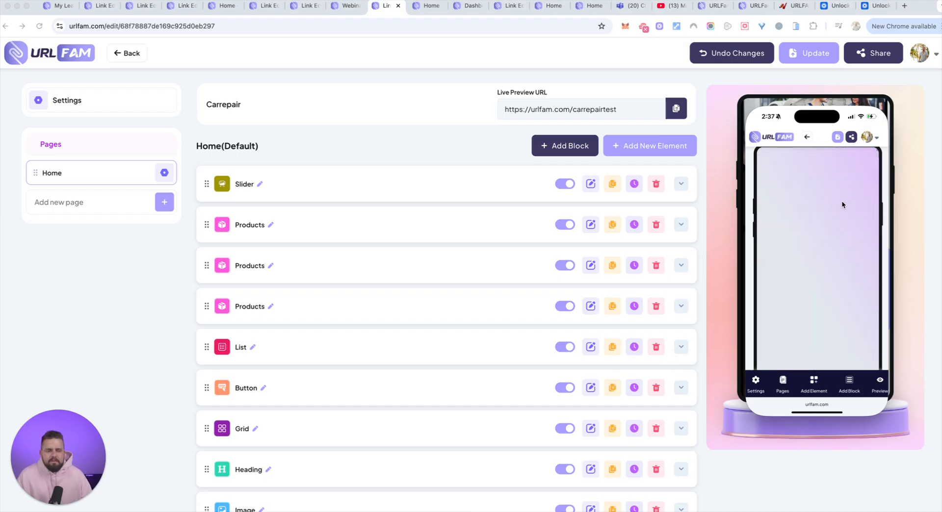
pyautogui.scroll(-4, 876, 170)
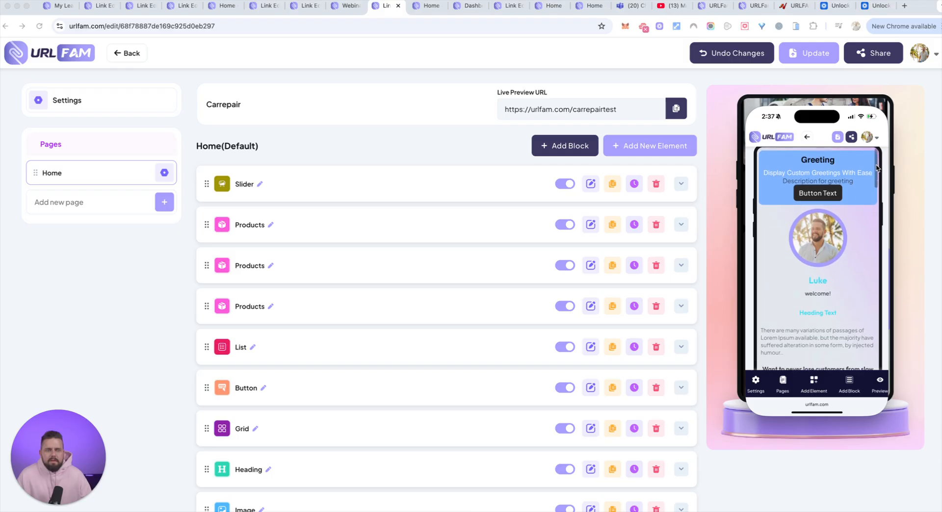
pyautogui.scroll(10, 752, 170)
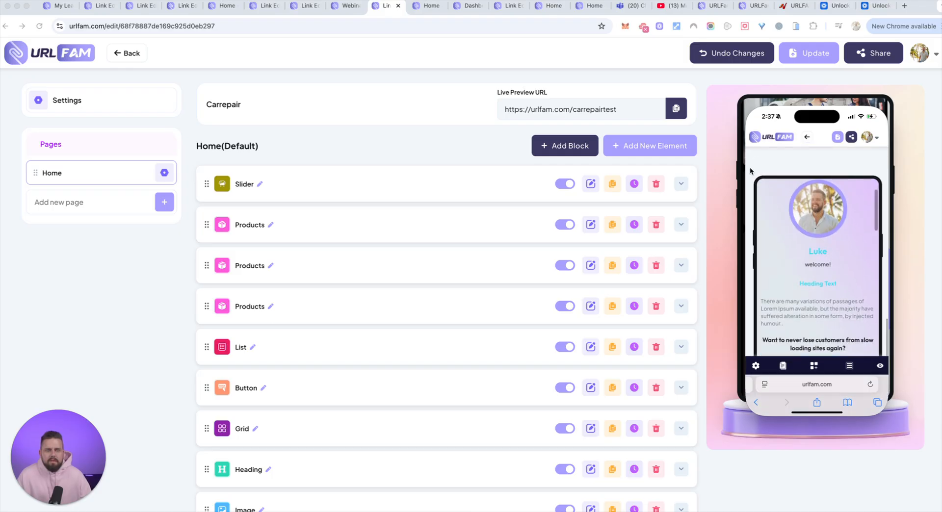
pyautogui.scroll(8, 752, 170)
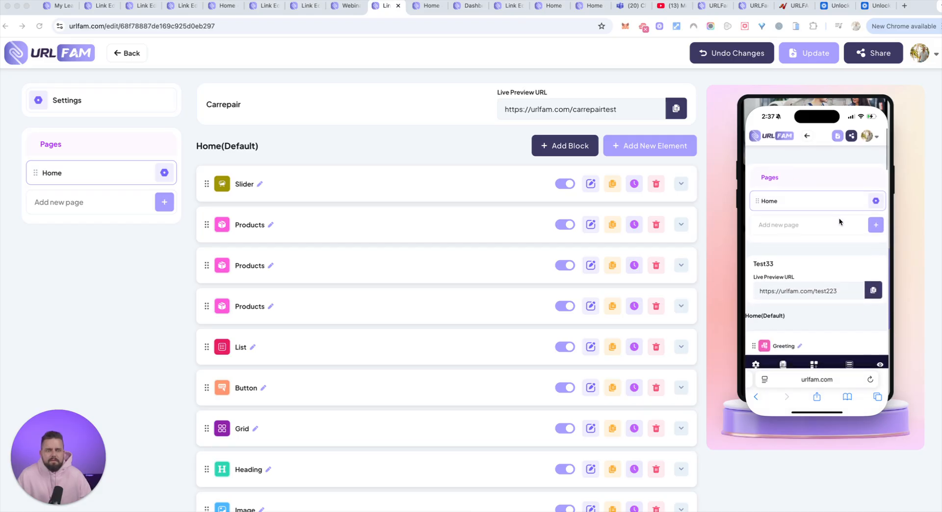
# Collapse the Audio Player element and the Footer block in the test33 page's element list
pyautogui.scroll(-3, 838, 217)
pyautogui.scroll(-6, 838, 218)
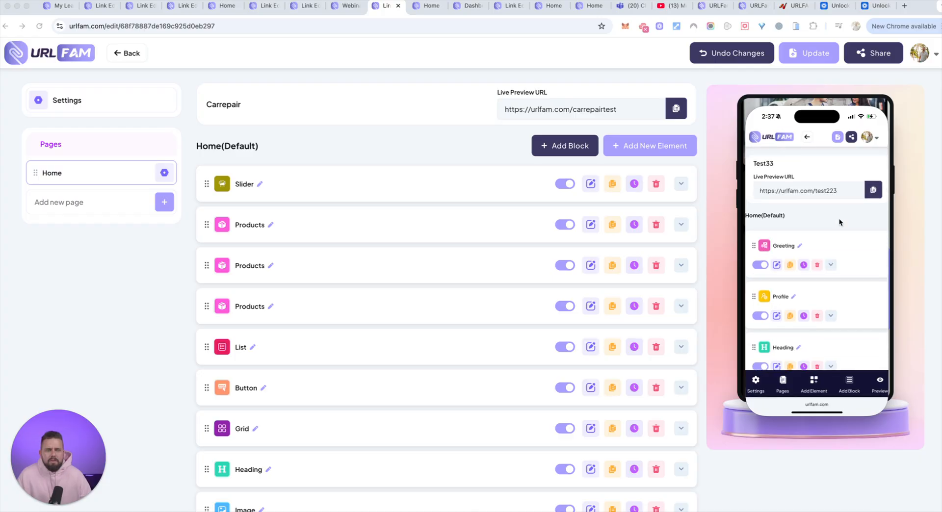
pyautogui.scroll(-15, 838, 218)
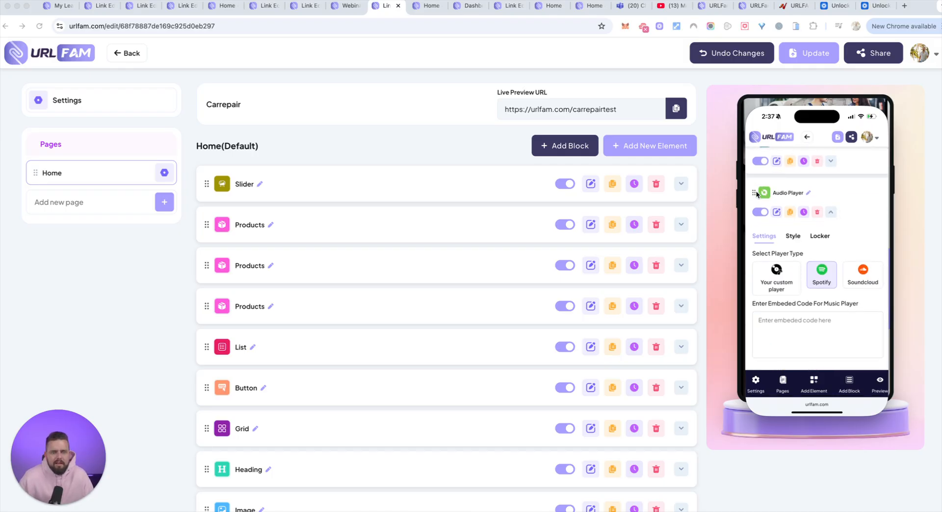
pyautogui.click(830, 190)
pyautogui.scroll(-3, 830, 191)
pyautogui.click(831, 188)
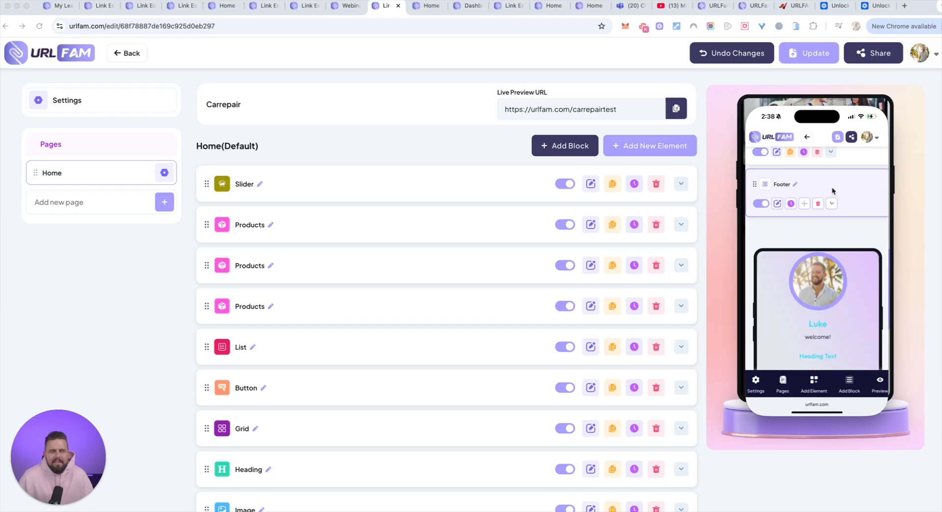
# Review the page preview from the profile through the contact form to the footer's heading and image
pyautogui.scroll(-5, 866, 283)
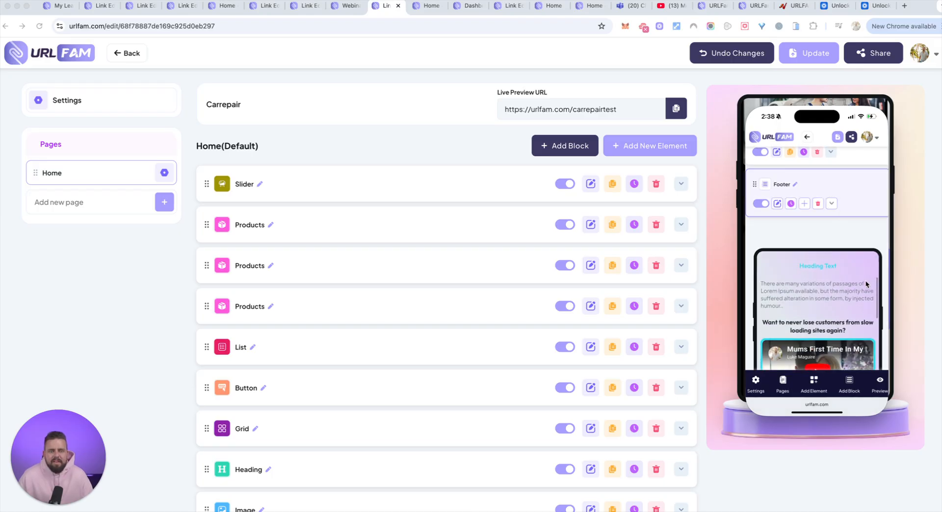
pyautogui.scroll(-10, 865, 284)
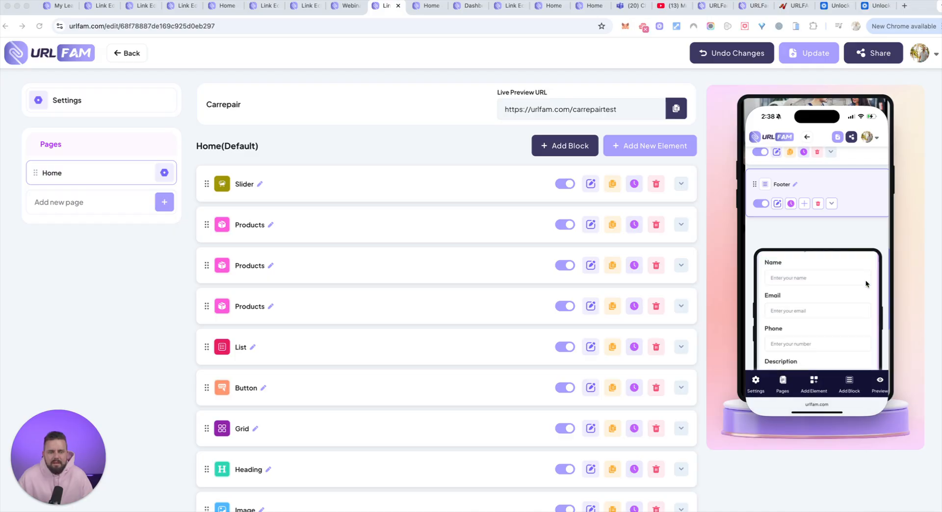
pyautogui.scroll(-8, 866, 283)
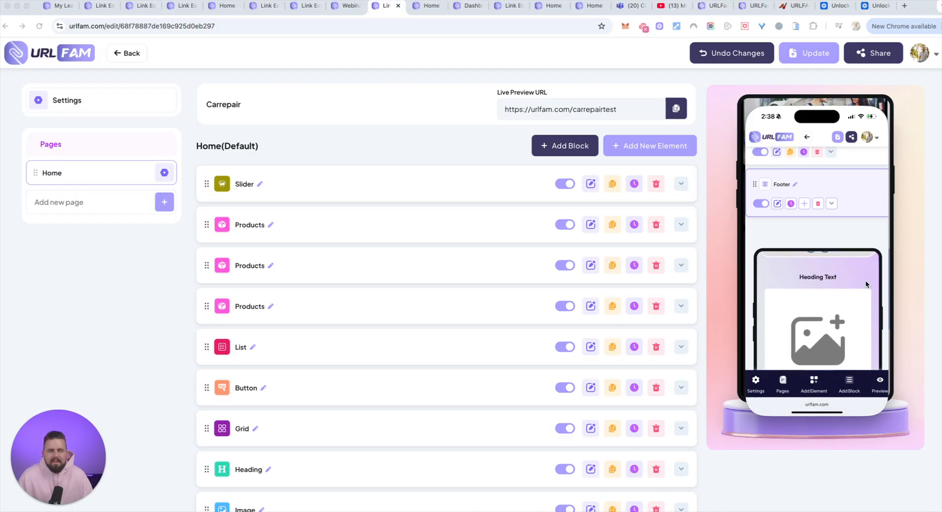
pyautogui.scroll(-2, 866, 284)
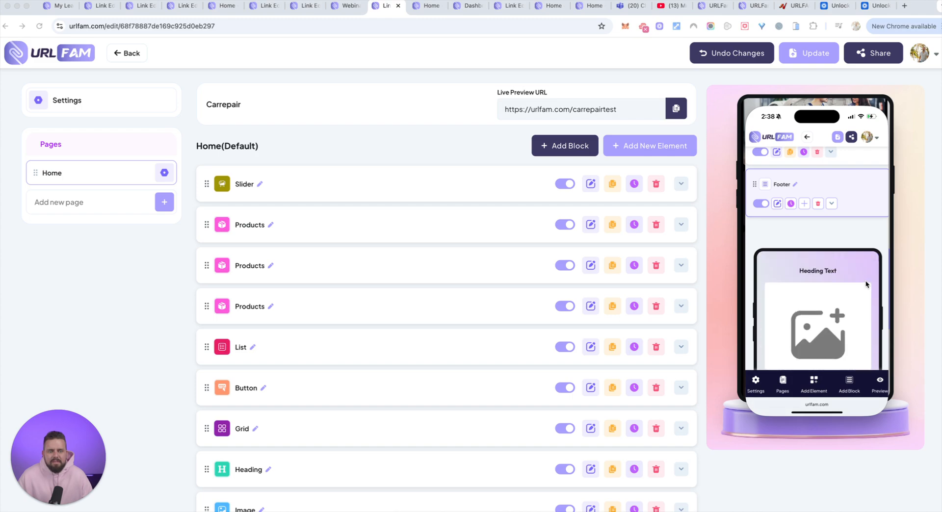
# Look through the footer in the mobile editor preview, from its heading and image to the link button and branding
pyautogui.scroll(-1, 867, 289)
pyautogui.scroll(-1, 870, 244)
pyautogui.scroll(-3, 869, 244)
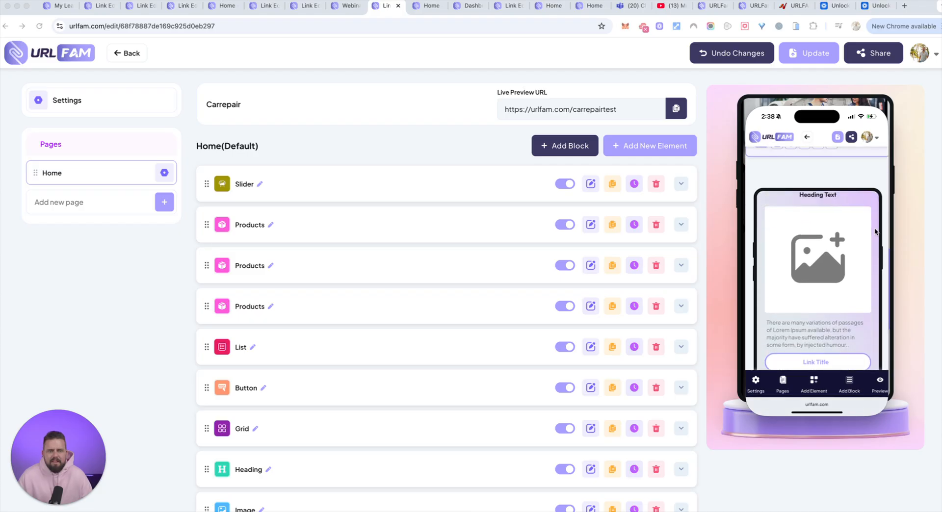
pyautogui.scroll(-4, 881, 224)
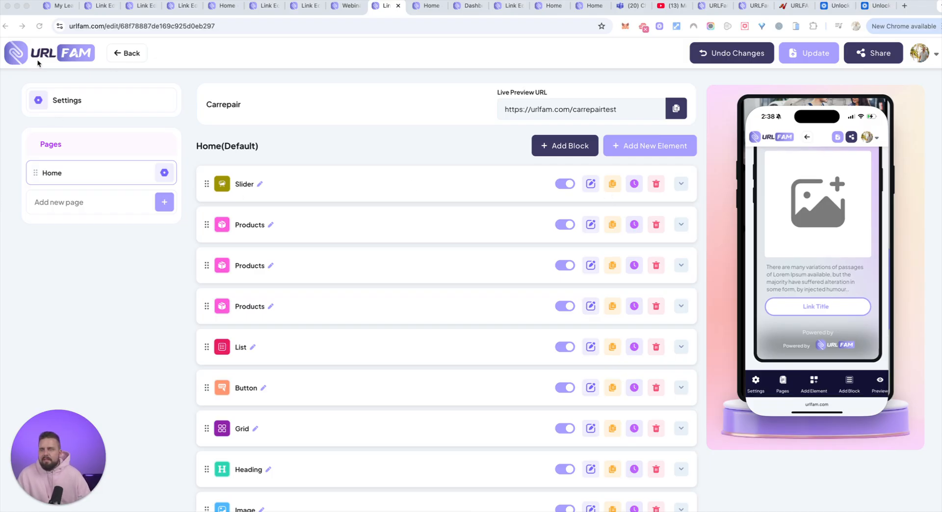
# Switch from the Carrepair page to editing the test33 link and expand its Footer block
pyautogui.click(130, 55)
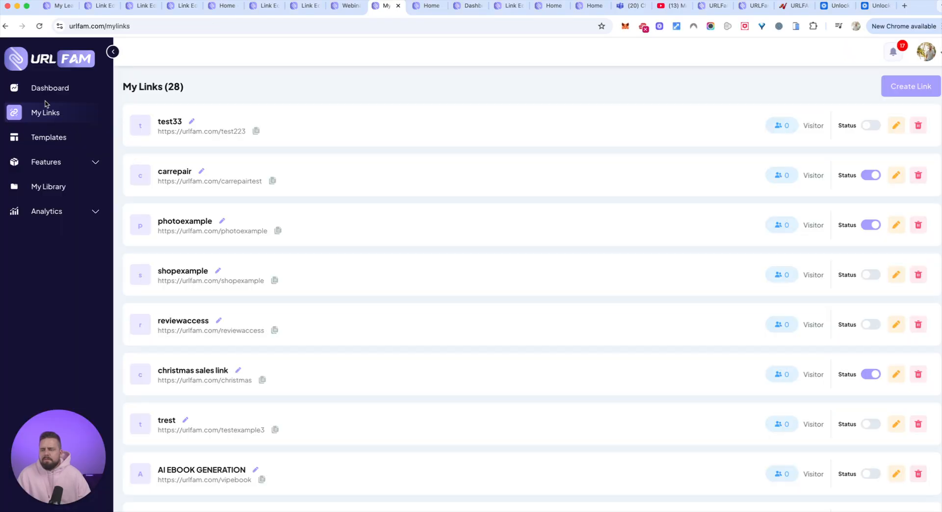
pyautogui.click(896, 126)
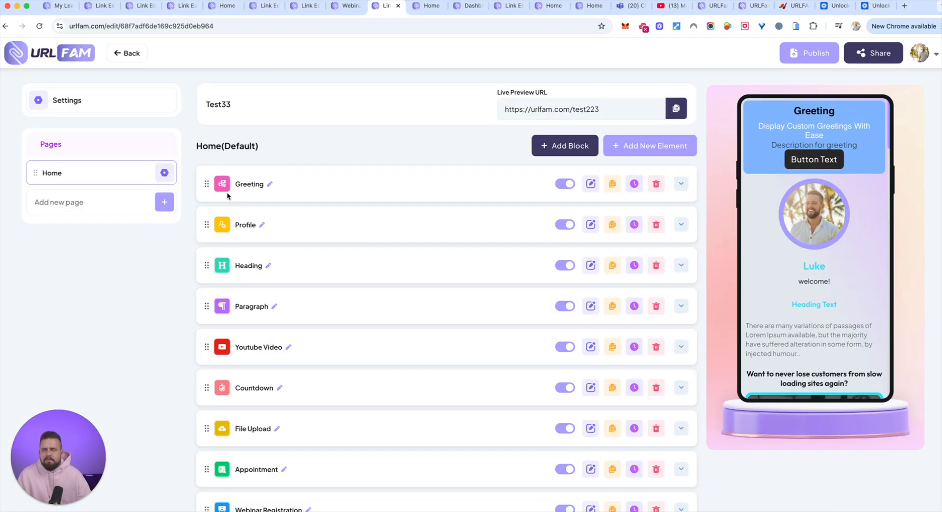
pyautogui.scroll(-6, 294, 221)
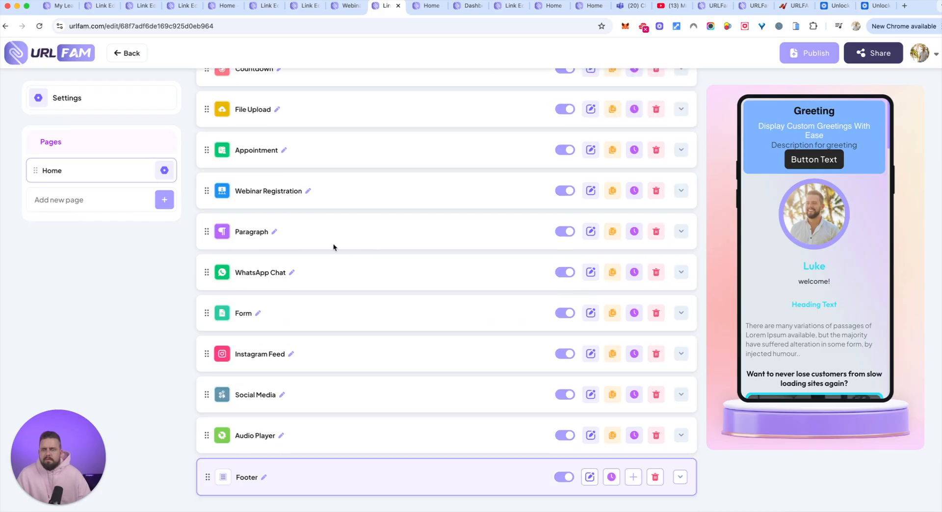
pyautogui.click(248, 478)
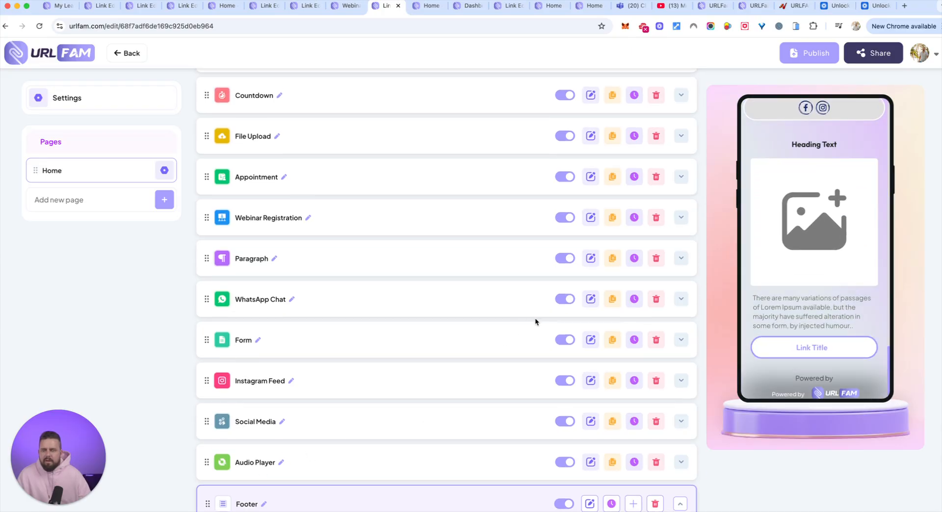